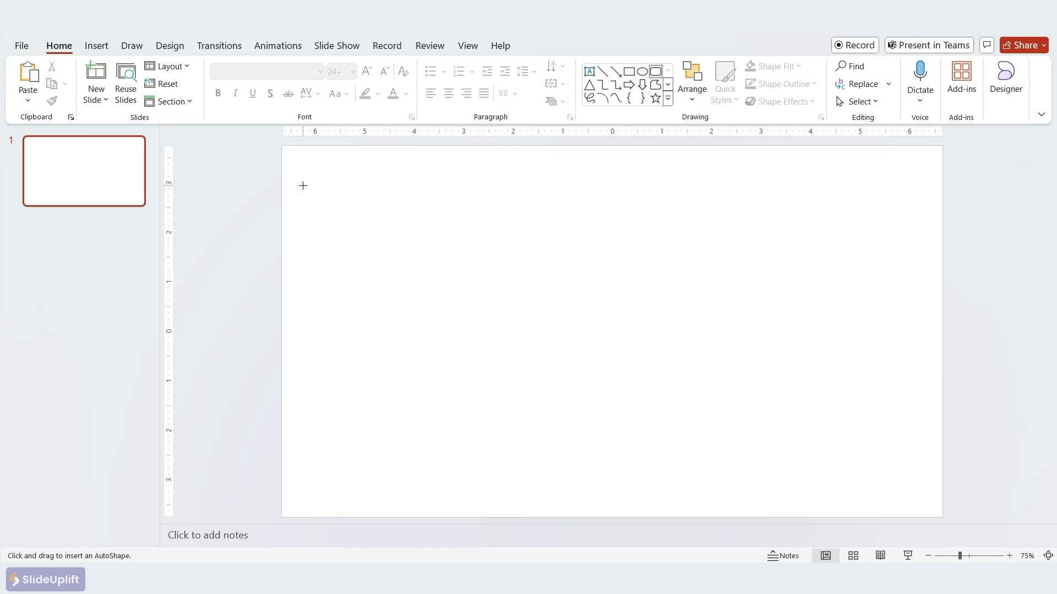
Step: Draw a rounded rectangle about 12.49" wide and 6.48" high across most of the slide and reduce its corner rounding
left_click_drag(302, 185, 922, 506)
left_click_drag(357, 186, 308, 187)
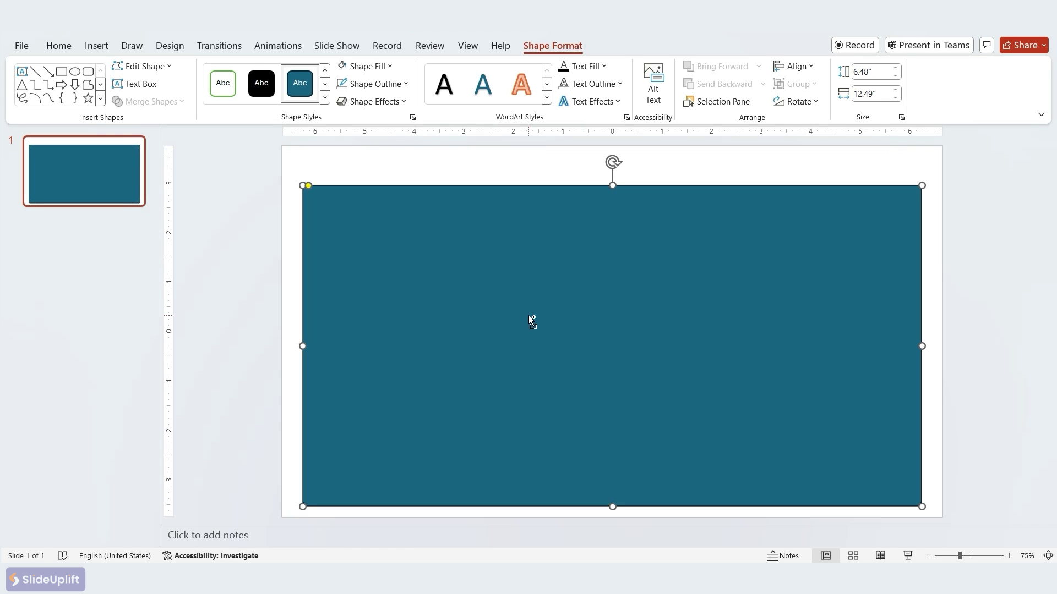
Step: Duplicate the rounded rectangle and shrink the copy to about 12.11" × 6.13" so it sits inside the original with an even border
key("ctrl+d")
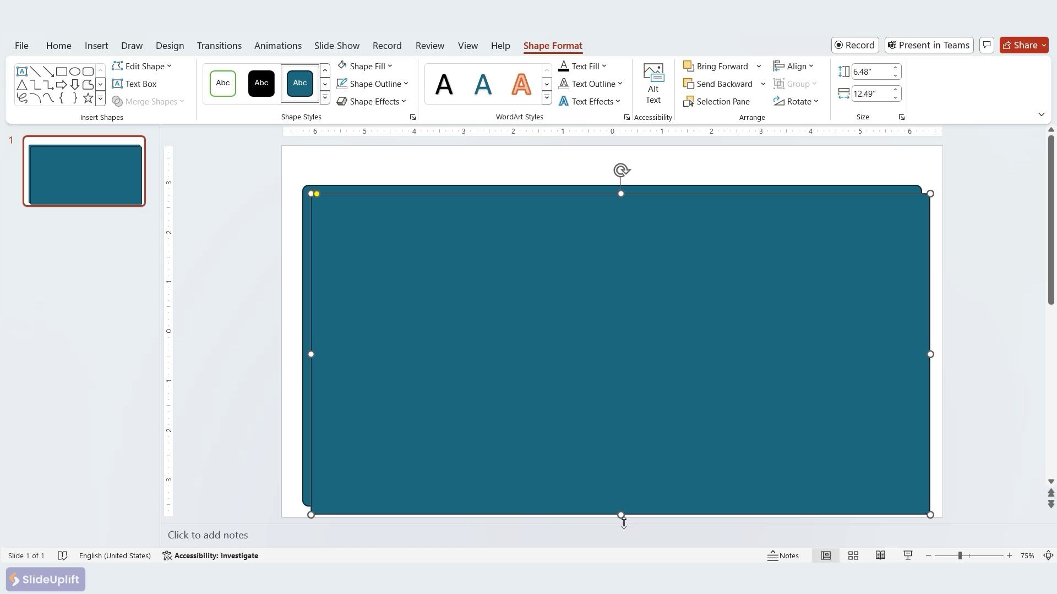
left_click_drag(621, 516, 619, 498)
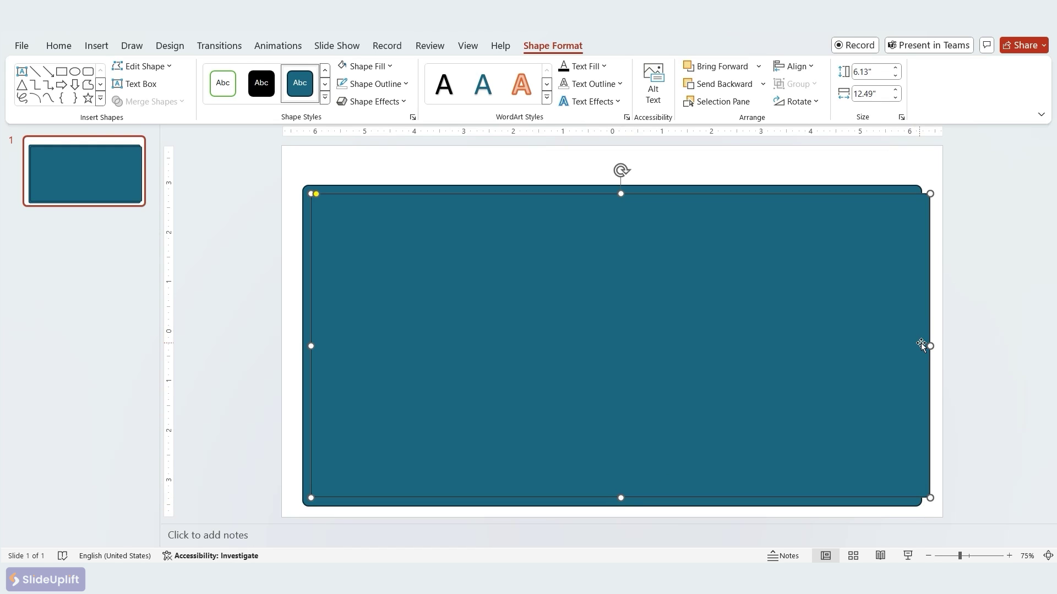
left_click_drag(930, 345, 911, 346)
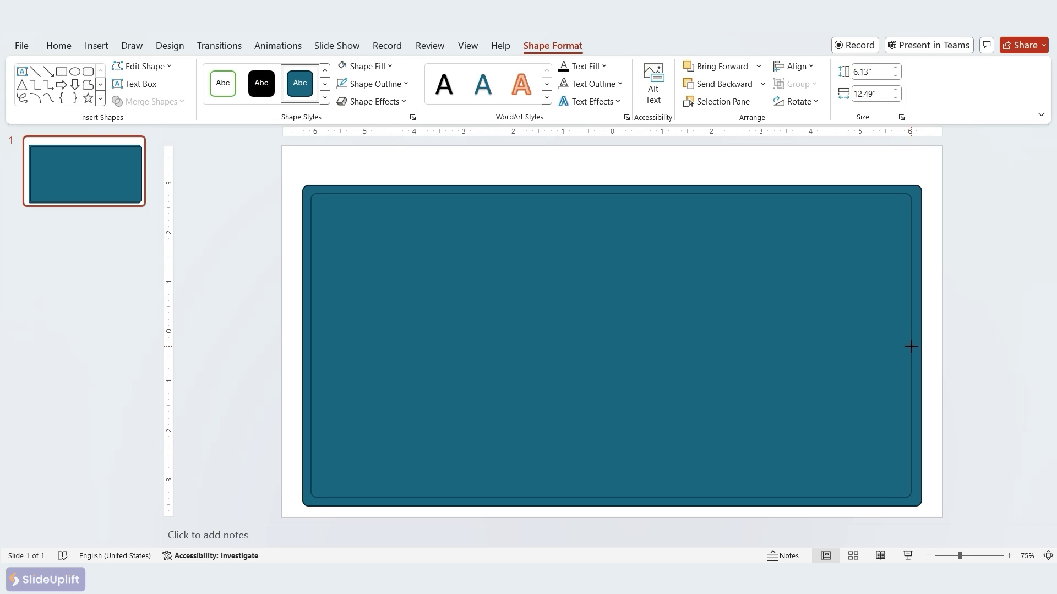
left_click_drag(911, 346, 911, 346)
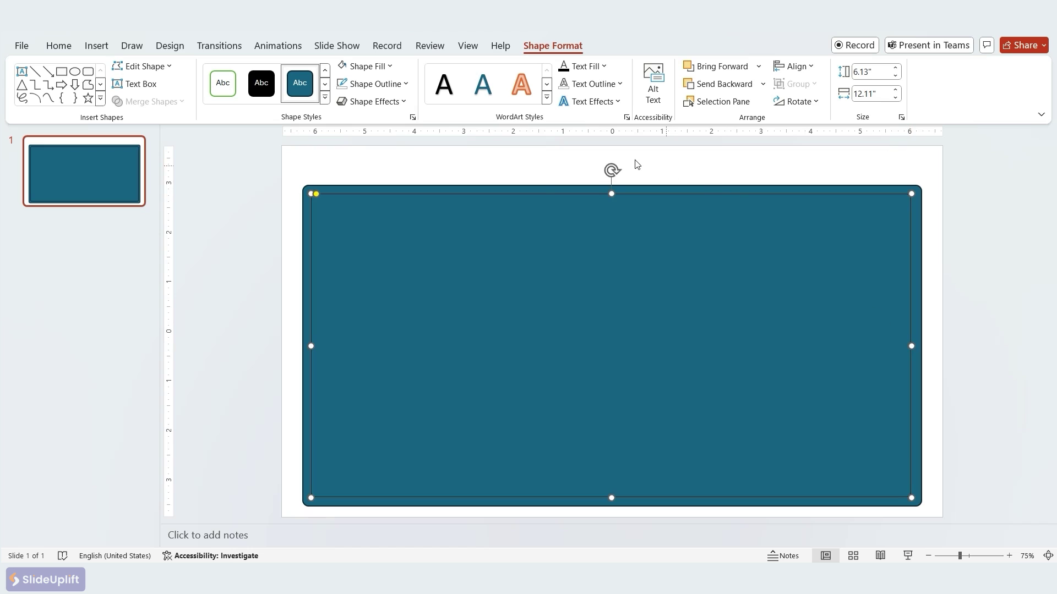
Step: Remove the outline from both rounded rectangles
left_click(536, 186, "shift")
left_click(374, 84)
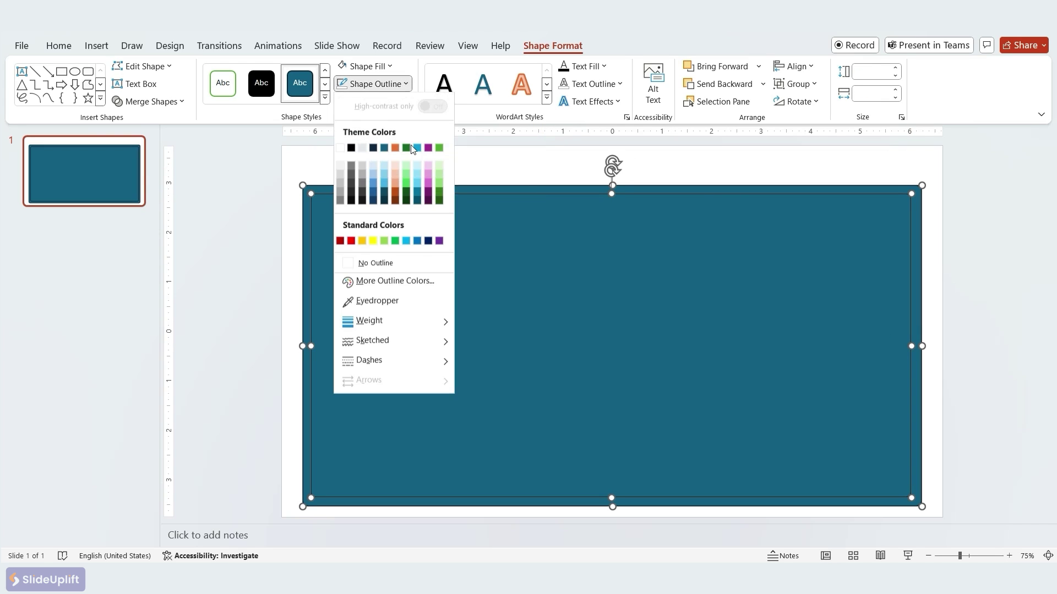
left_click(370, 265)
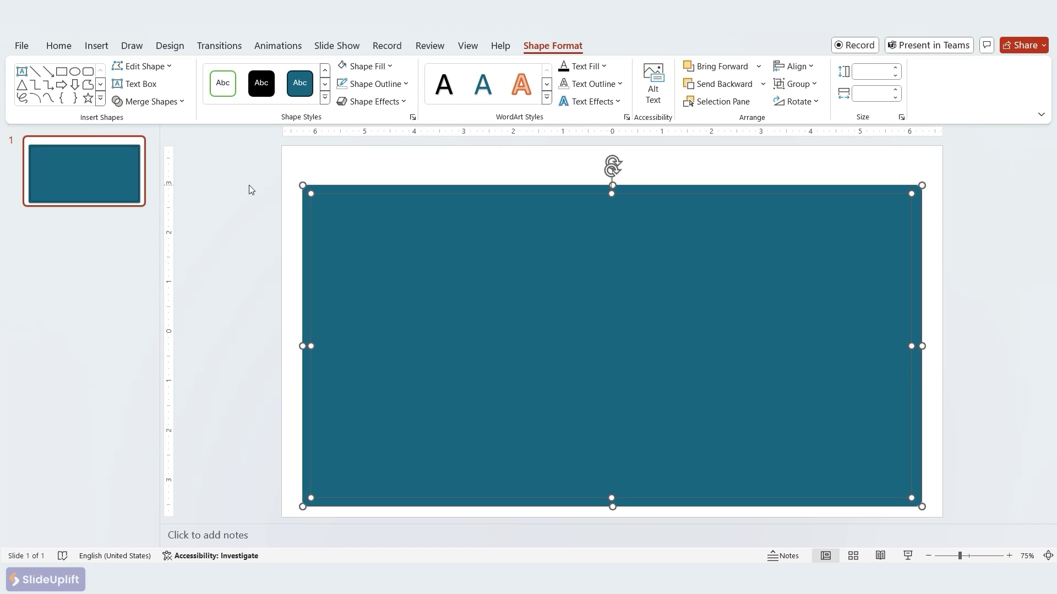
left_click(266, 197)
Step: Fill the inner rounded rectangle with the Team Introduction picture from a file on the computer
left_click(469, 281)
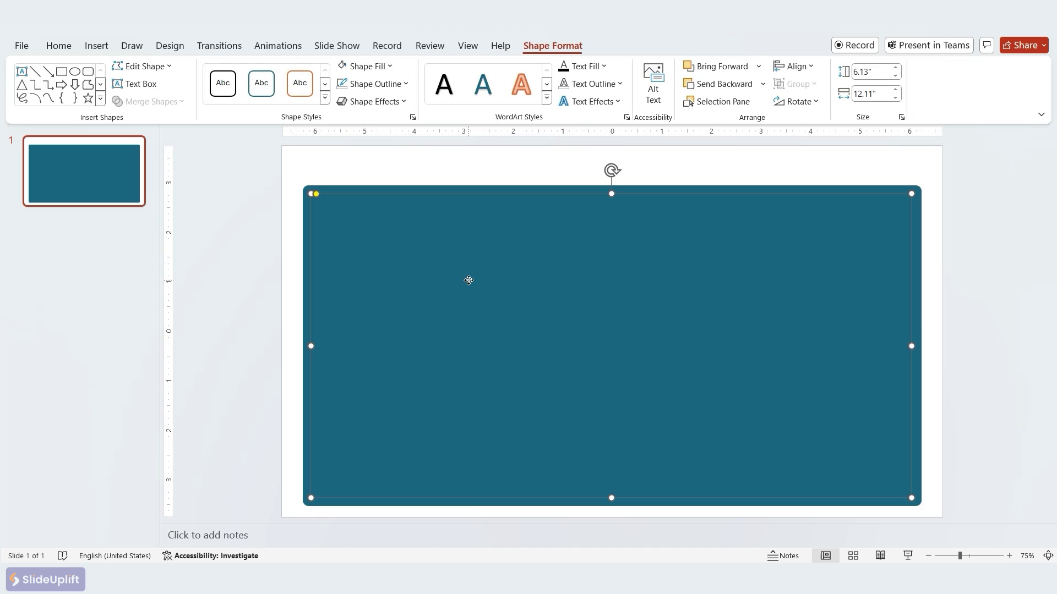
right_click(469, 280)
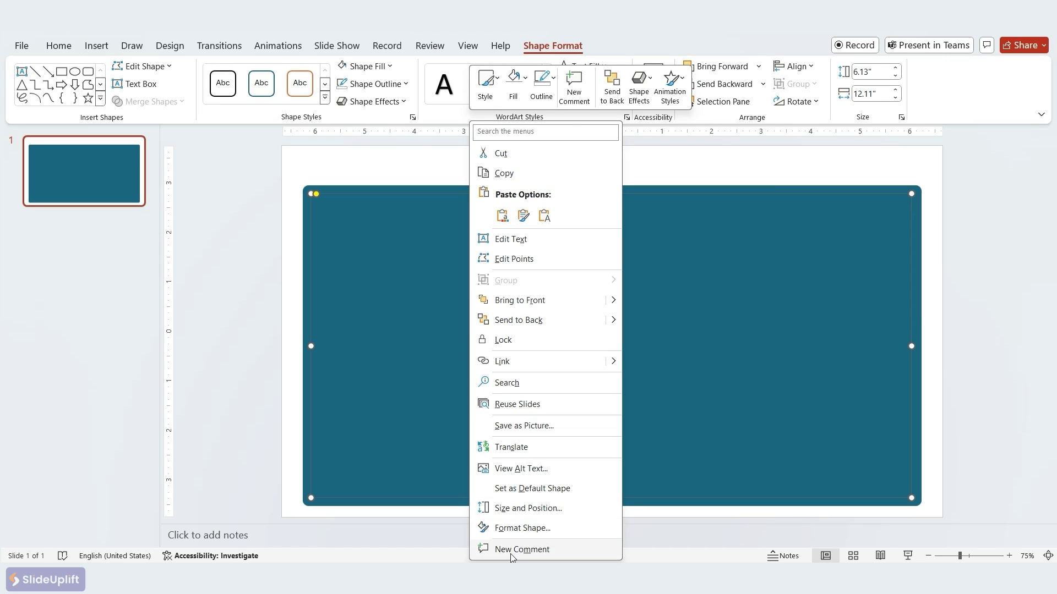
left_click(517, 528)
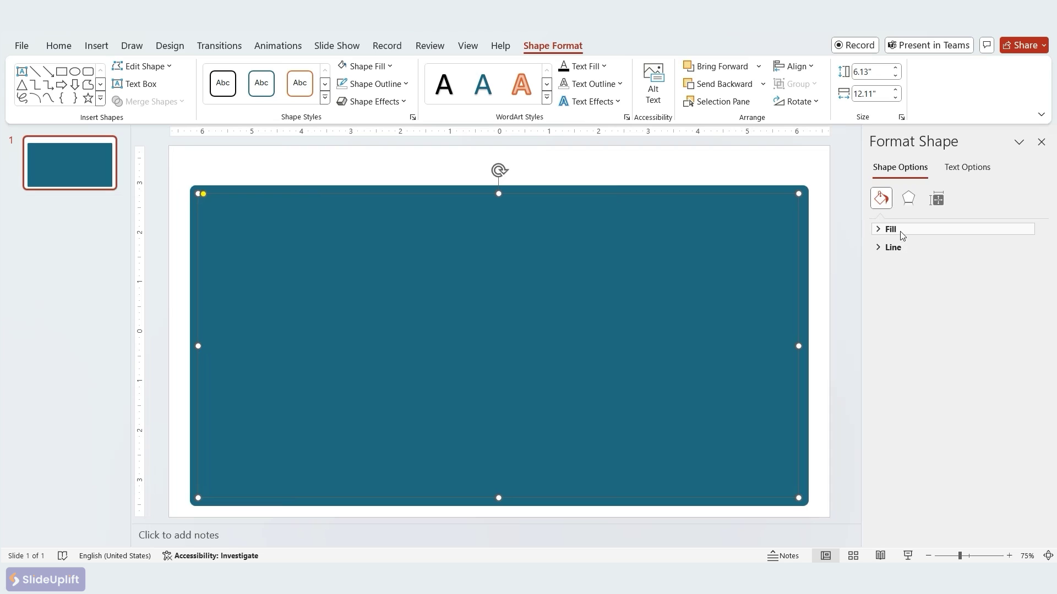
left_click(897, 230)
left_click(905, 299)
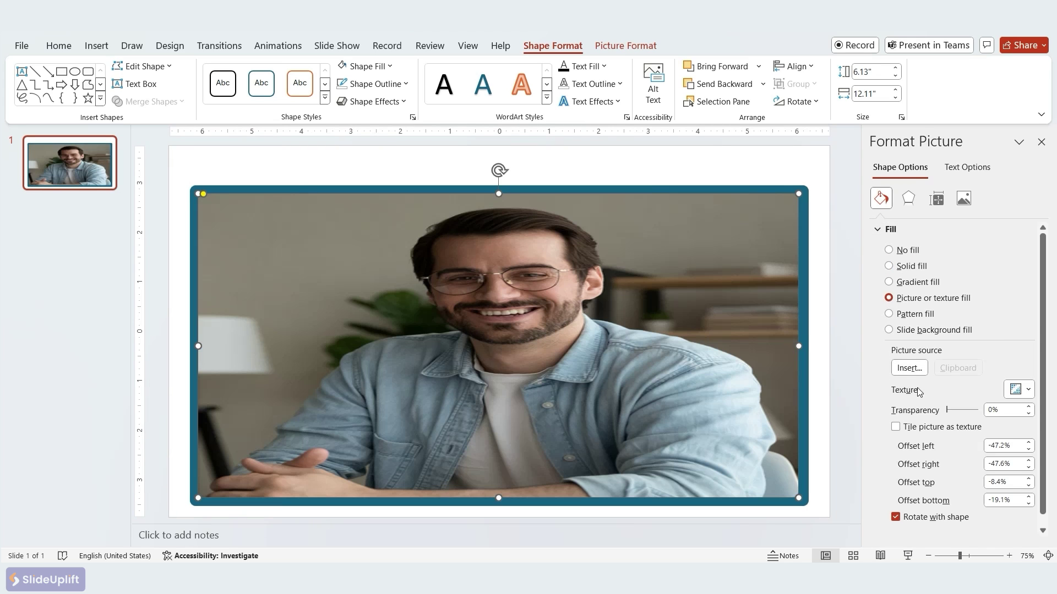
left_click(906, 368)
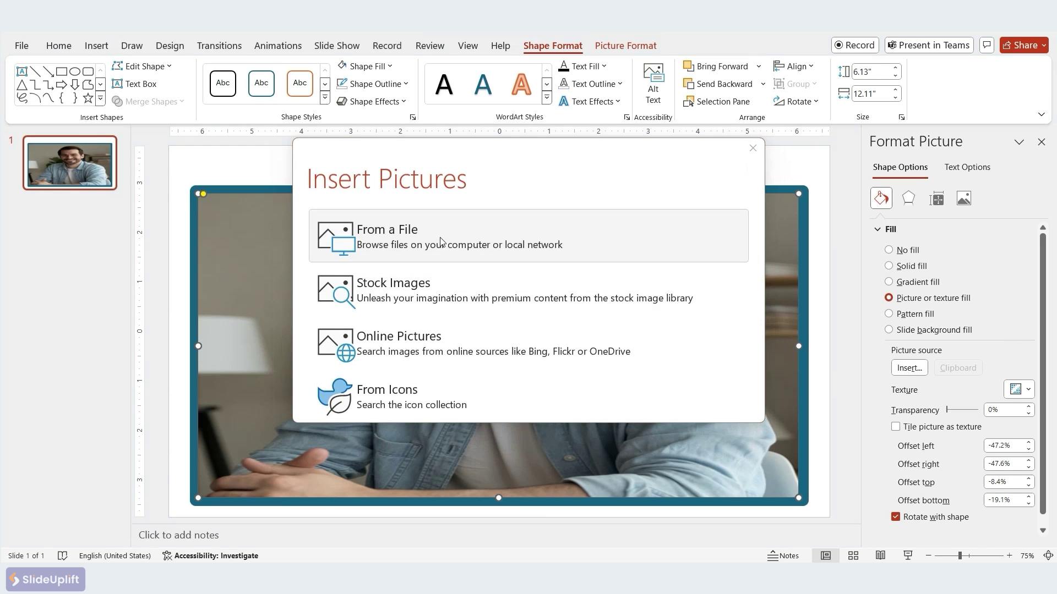
left_click(462, 245)
scroll(80, 134, "up", 3)
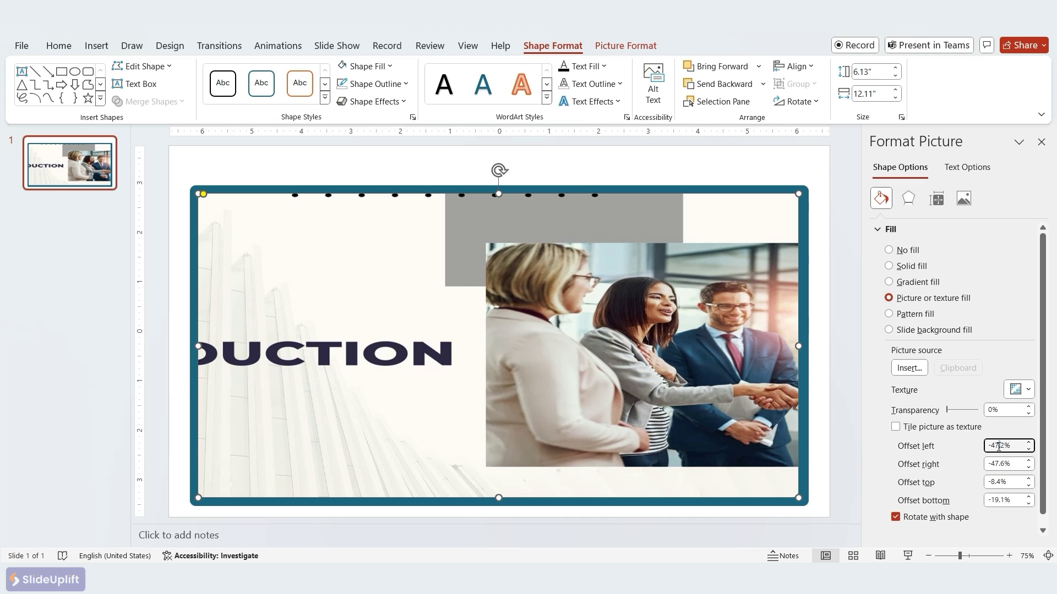
Step: Set the picture fill's left, right, top and bottom offsets to 0% and deselect the shape
double_click(992, 447)
type("0")
key("Tab")
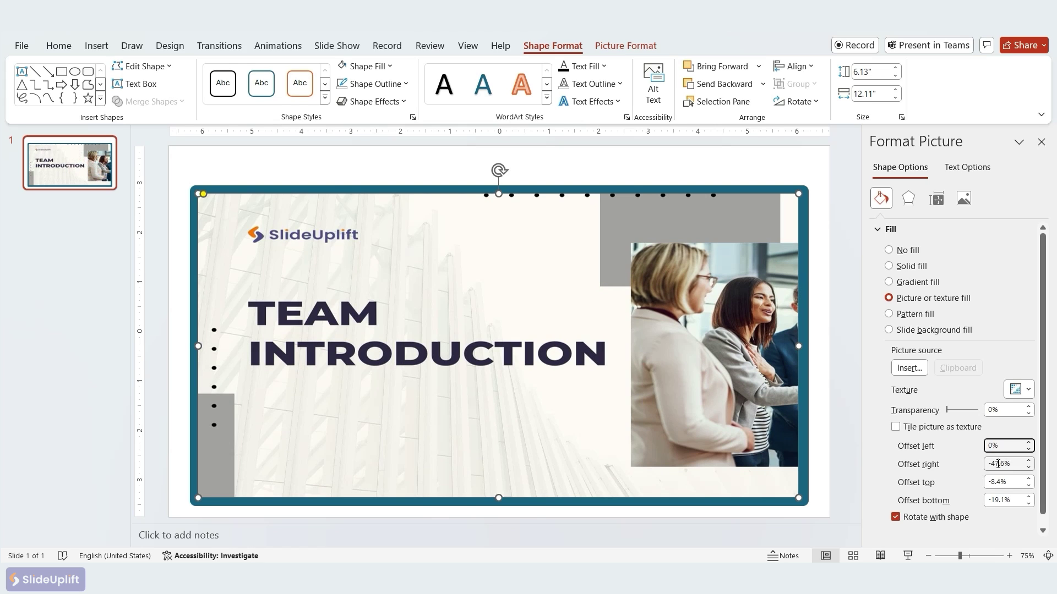
type("0")
left_click_drag(1006, 485, 999, 486)
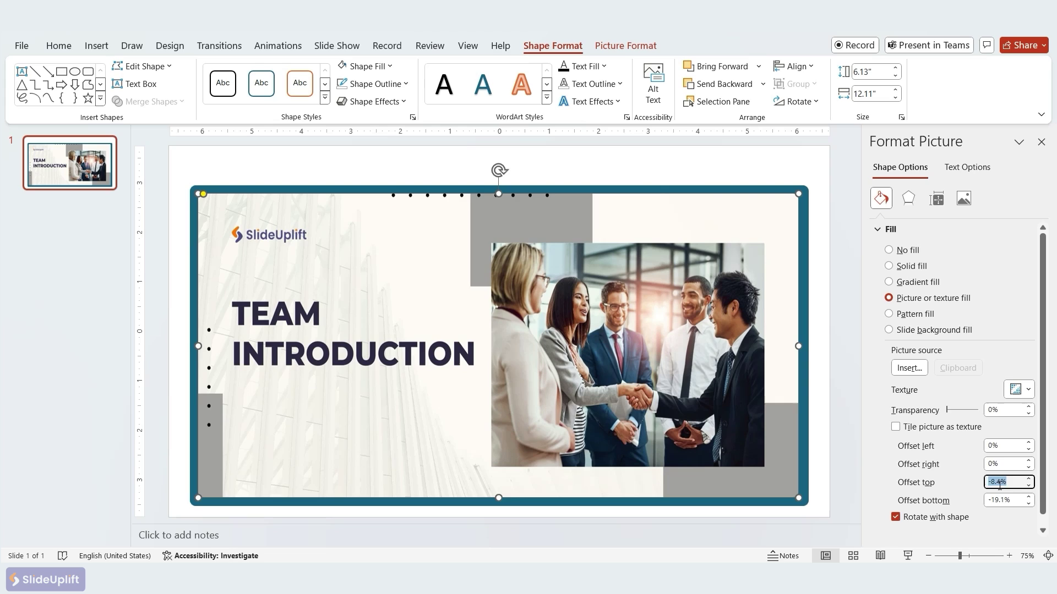
type("0")
double_click(996, 501)
type("0")
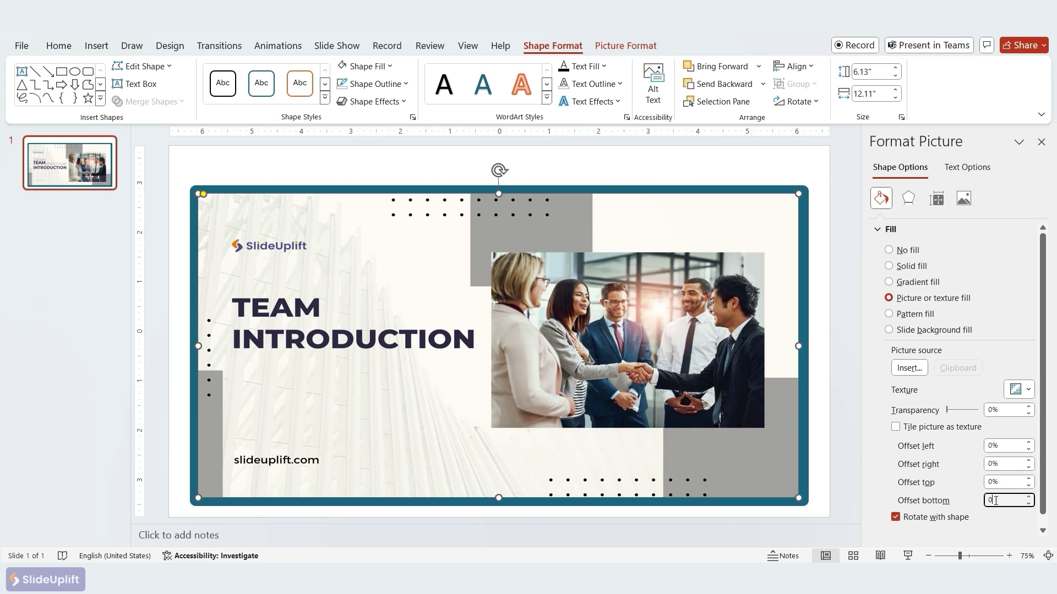
left_click(300, 139)
left_click(241, 164)
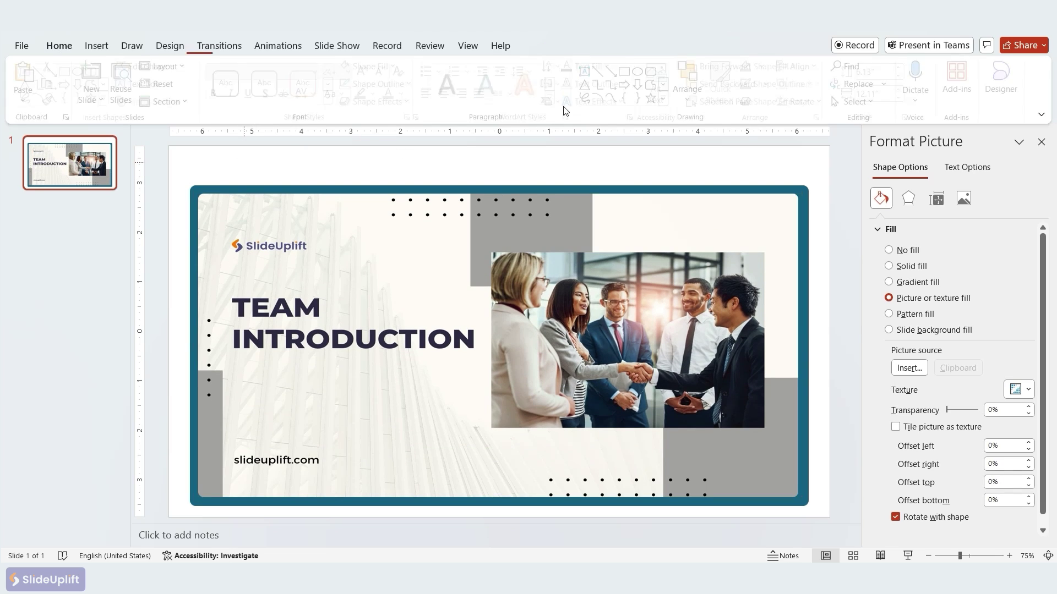
Step: Add a text box reading "Team Introduction" in the space above the picture frame
left_click(588, 70)
left_click_drag(190, 161, 553, 175)
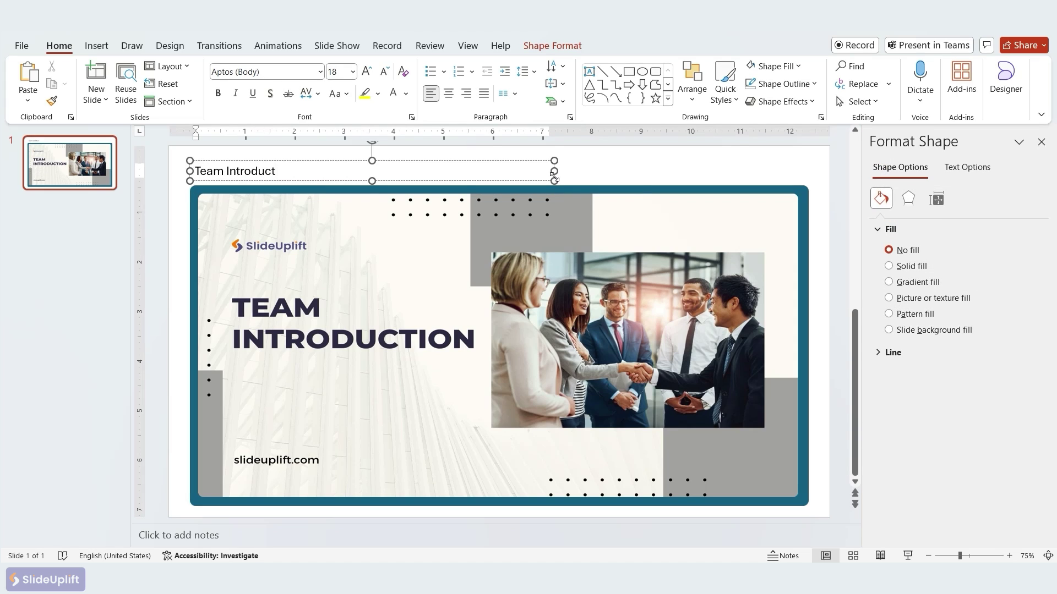
left_click(416, 161)
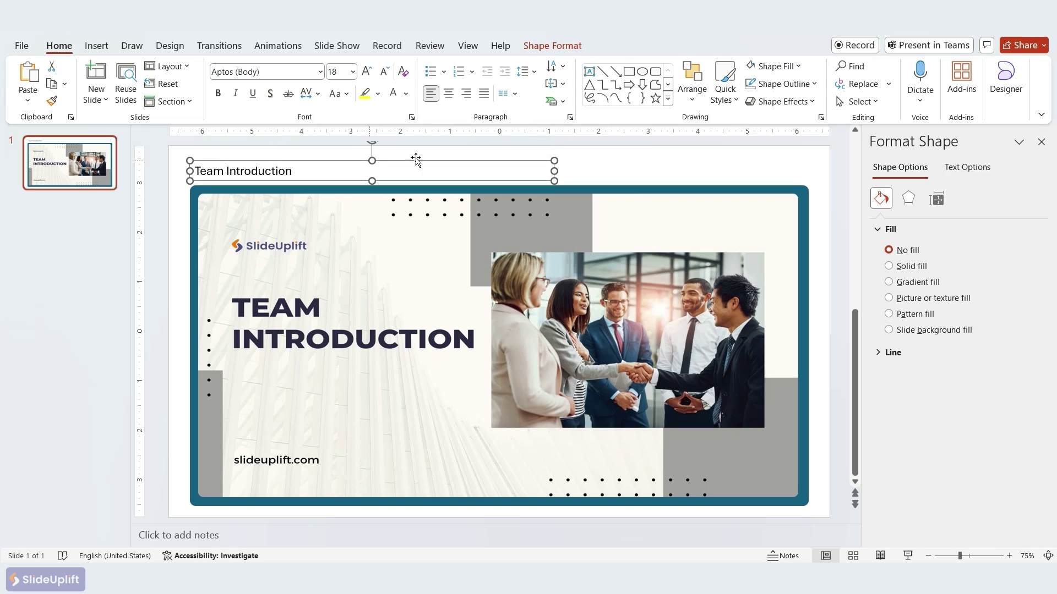
Step: Format the "Team Introduction" text in Poppins SemiBold at size 24
left_click(270, 72)
type("Poppi")
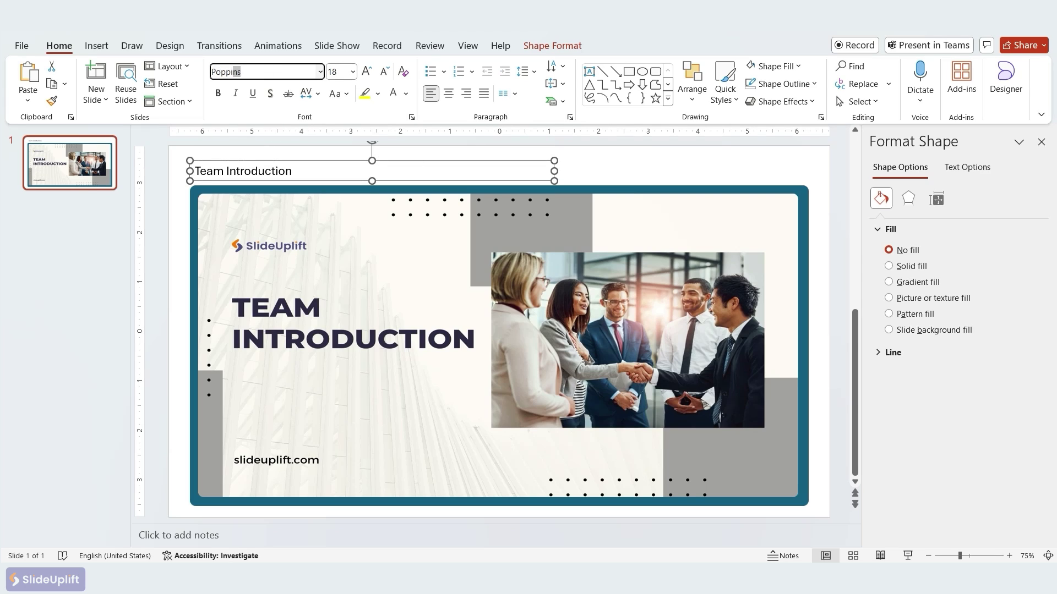
type("ns S")
key("Return")
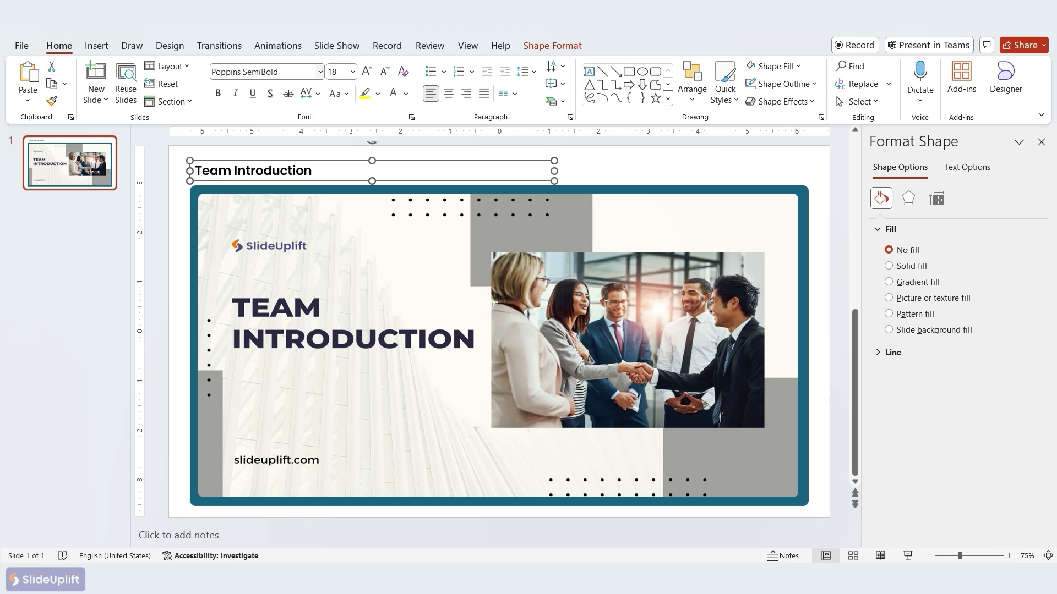
left_click(371, 73)
left_click(371, 75)
Step: Move the "Team Introduction" text box horizontally so its text lies off the slide's left edge
left_click_drag(318, 159, 316, 153)
scroll(315, 153, "down", 2, "ctrl")
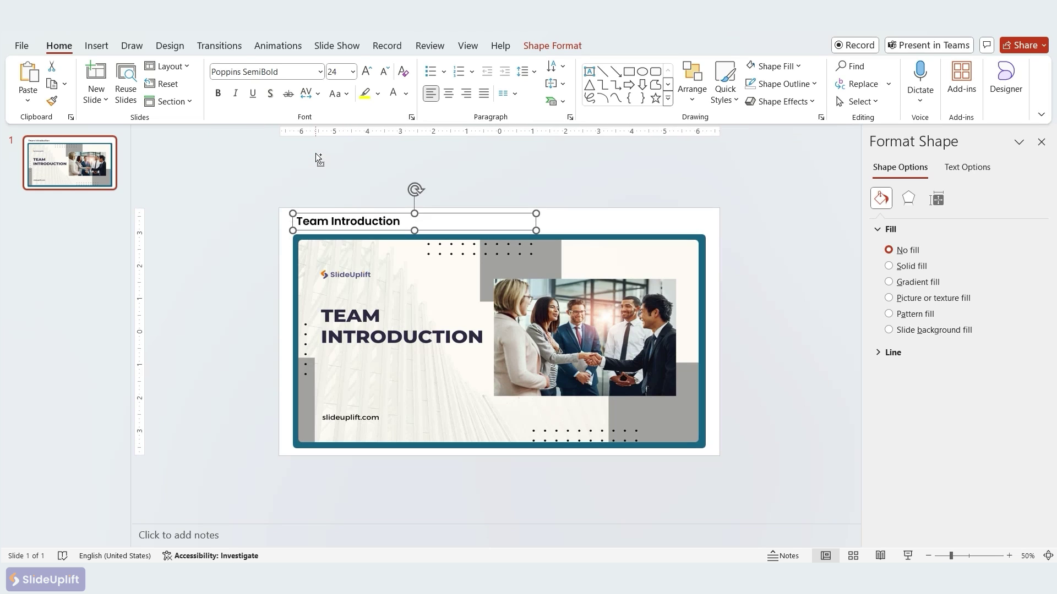
left_click_drag(341, 216, 204, 214)
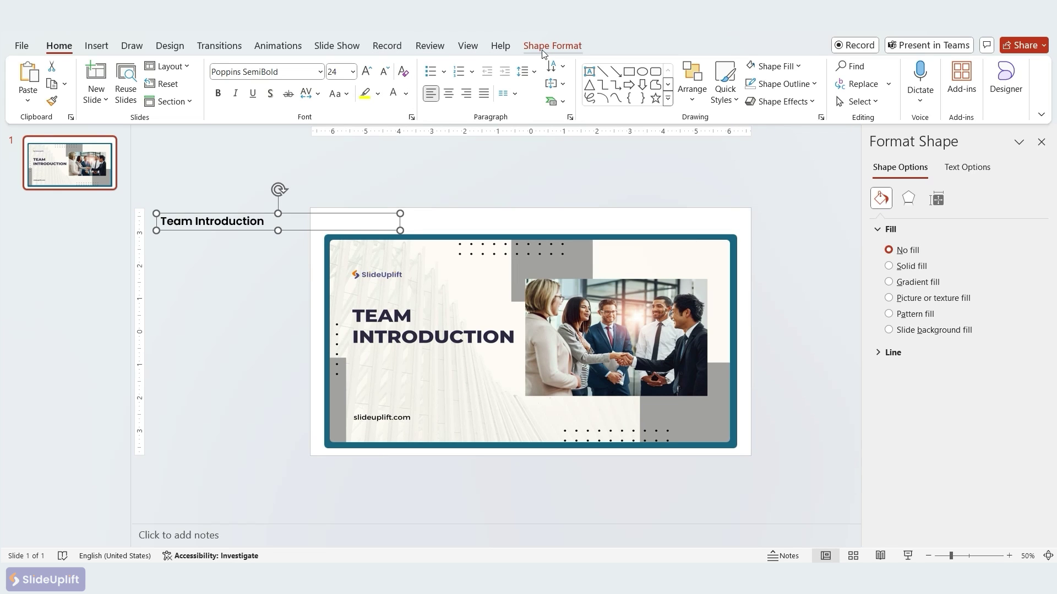
Step: Apply a Lines motion path animation to the "Team Introduction" text box with its direction set to Right
left_click(263, 46)
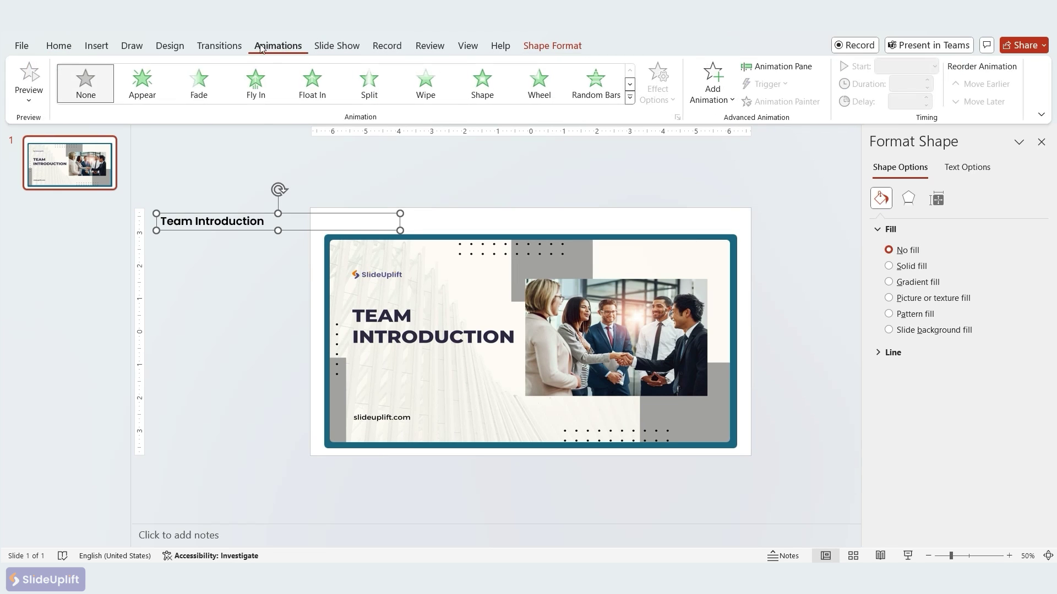
left_click(630, 97)
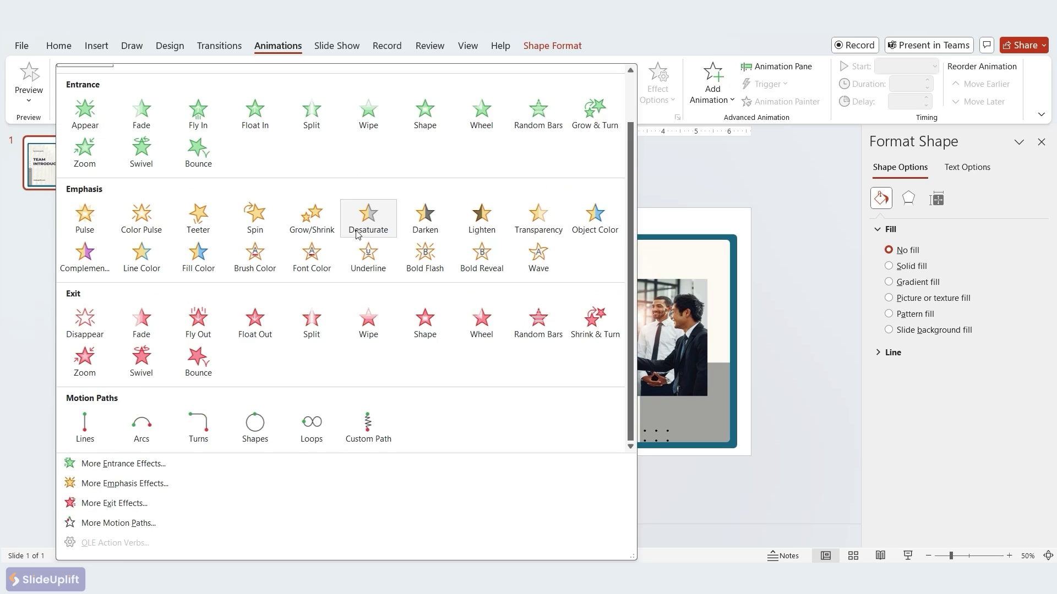
left_click(85, 430)
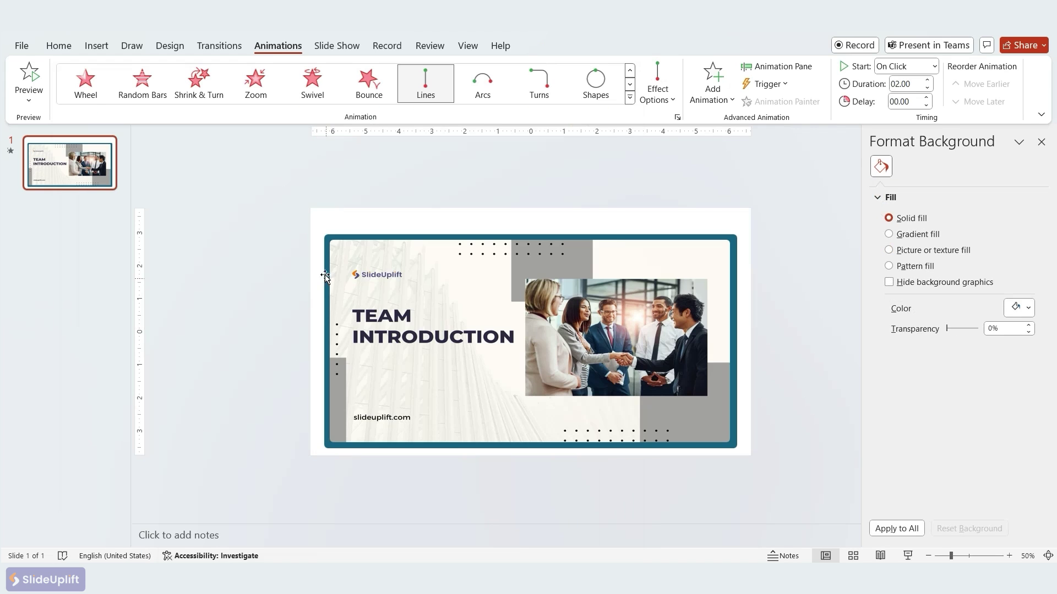
left_click(675, 89)
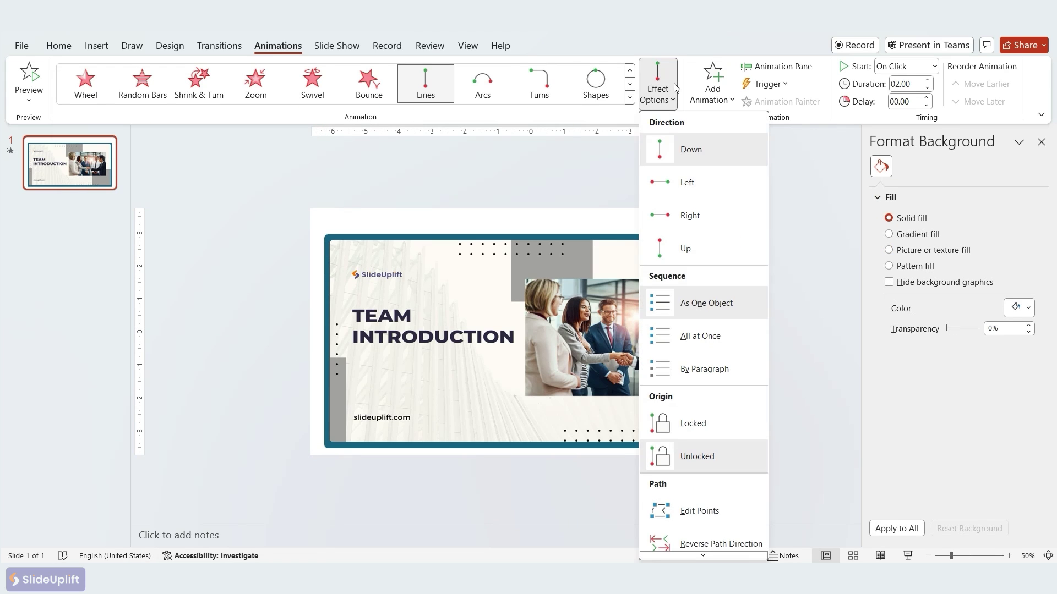
left_click(673, 220)
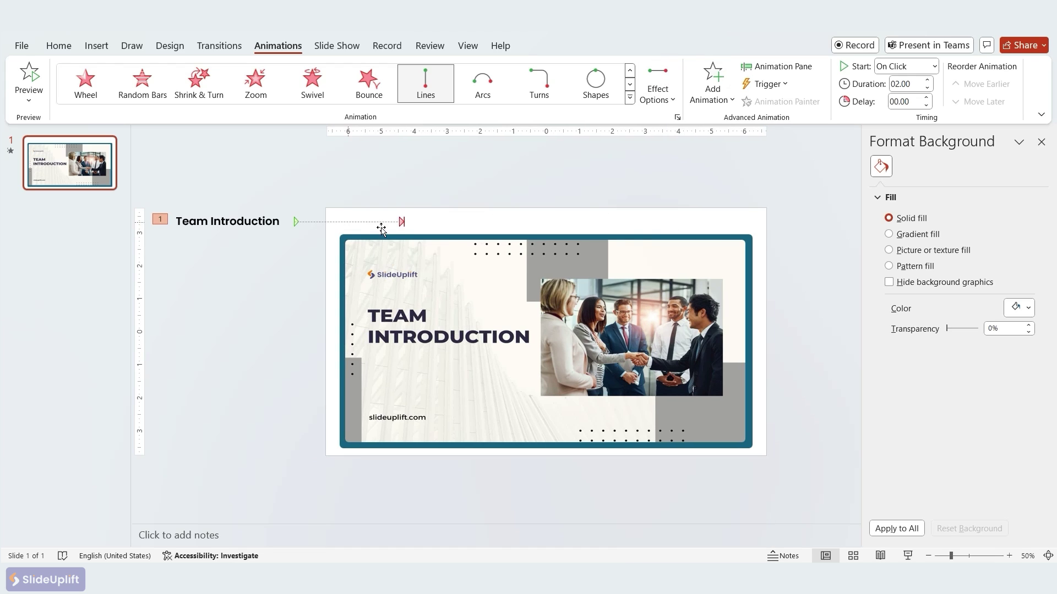
Step: Shift the title's motion path rightwards onto the slide and set the animation to start After Previous
left_click_drag(402, 221, 445, 230)
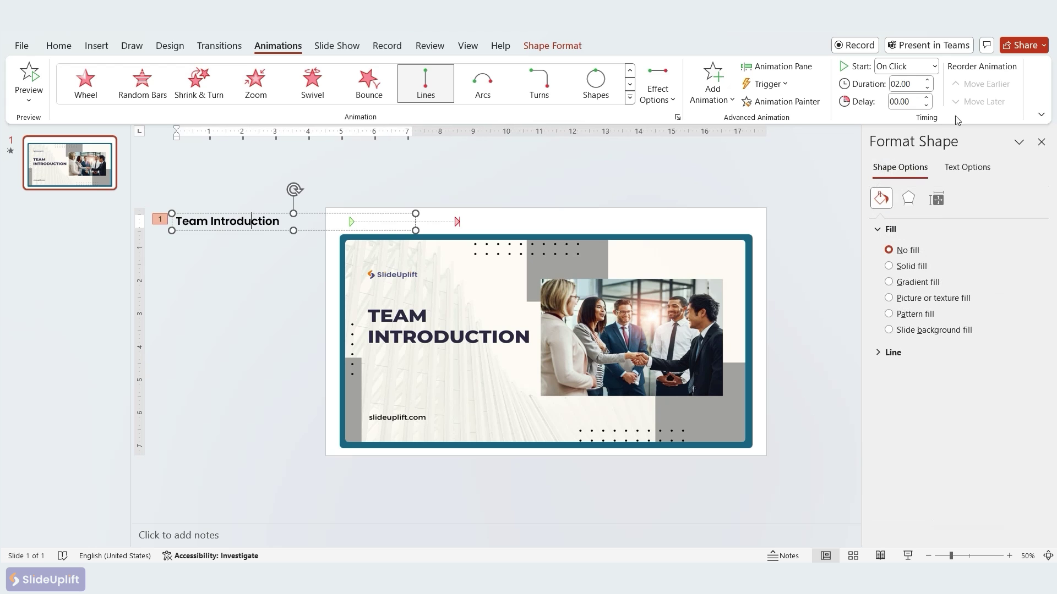
left_click(905, 66)
left_click(894, 113)
left_click(741, 163)
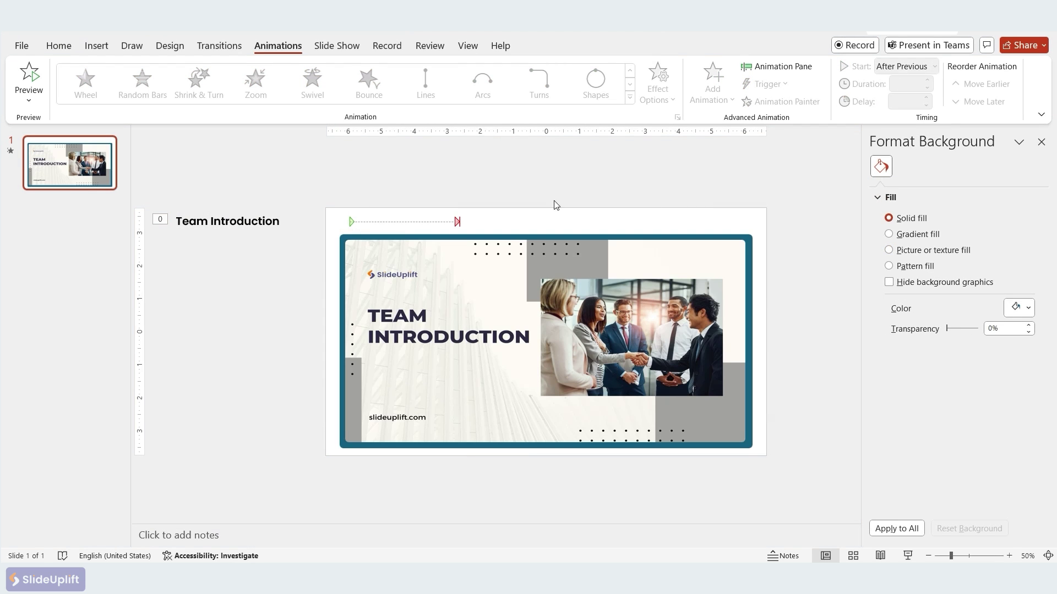
Step: Apply the Morph transition to slide 1
left_click(219, 45)
left_click(150, 80)
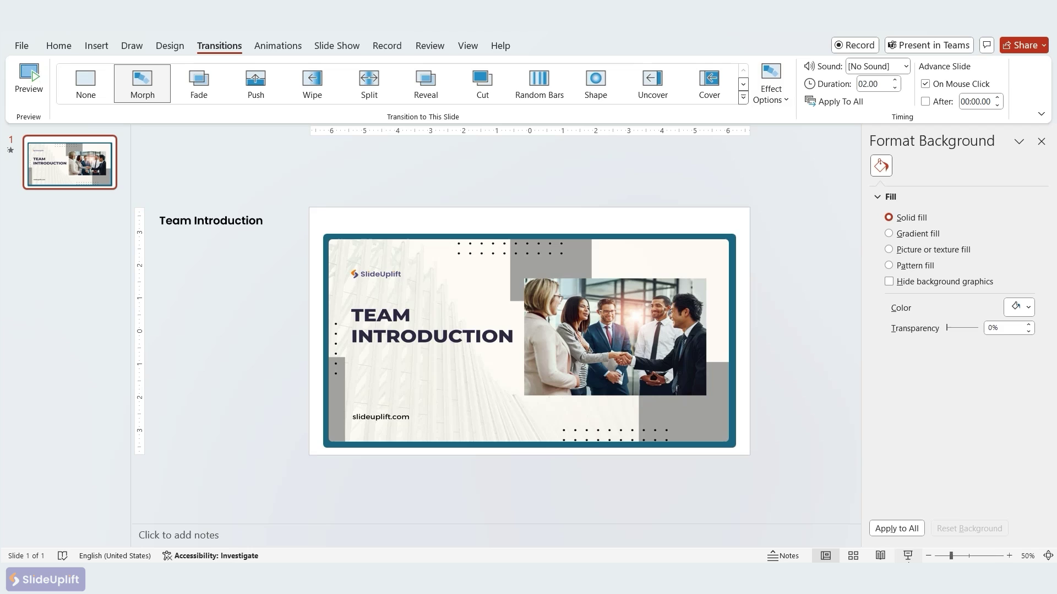
Step: Add a blank second slide and draw on it a rounded rectangle about 7.65" wide and 6.38" high with slightly rounded corners
left_click(58, 46)
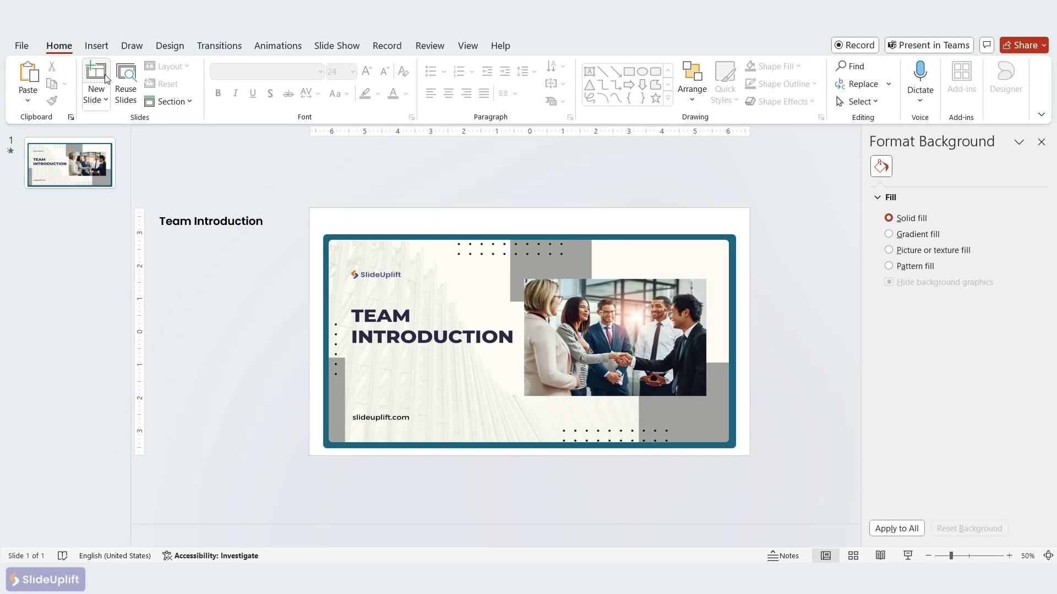
left_click(96, 75)
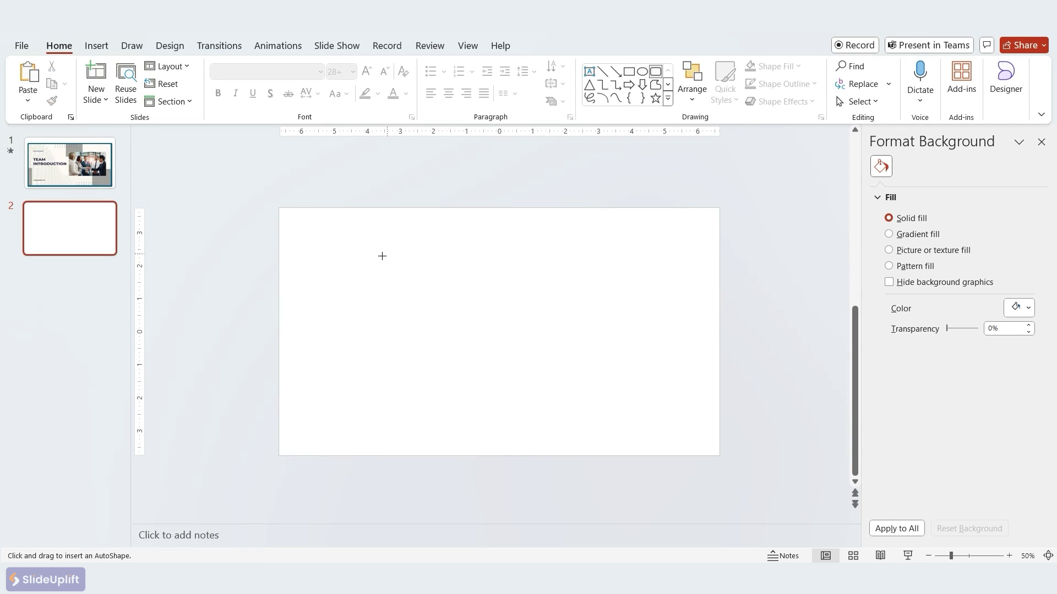
left_click_drag(299, 228, 552, 444)
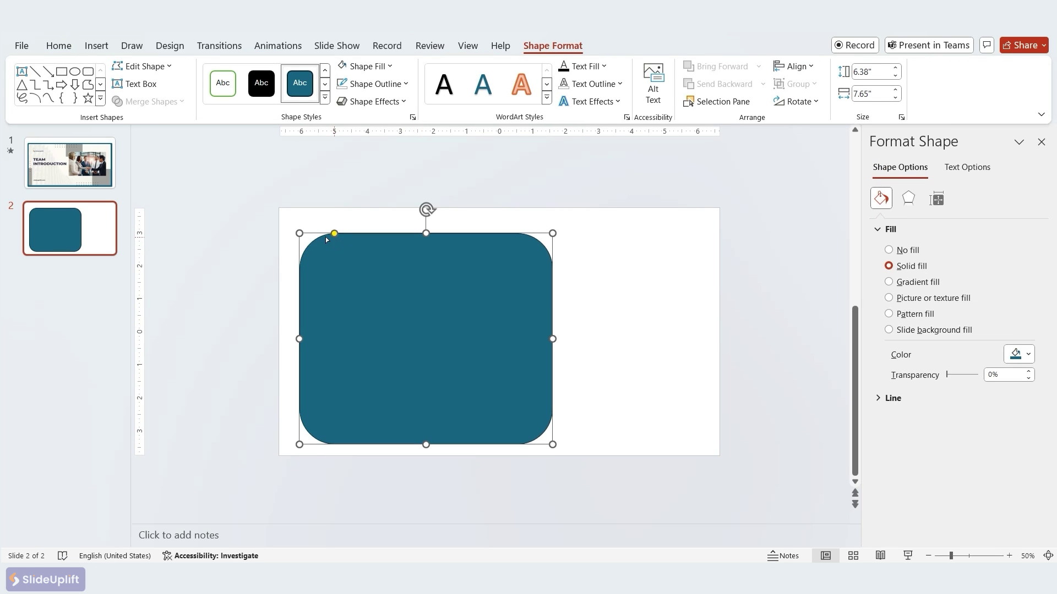
left_click_drag(326, 239, 302, 238)
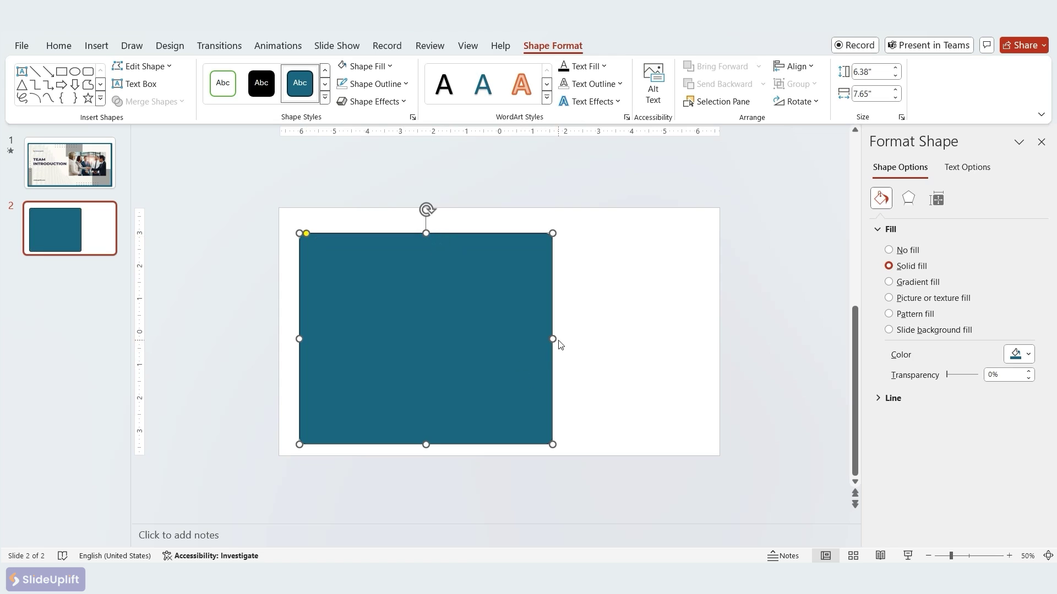
Step: Widen the rounded rectangle to about 8.05" and centre inside it a duplicate about 7.68" wide and 6.05" high
left_click_drag(559, 346, 572, 340)
left_click(628, 345)
left_click(495, 313)
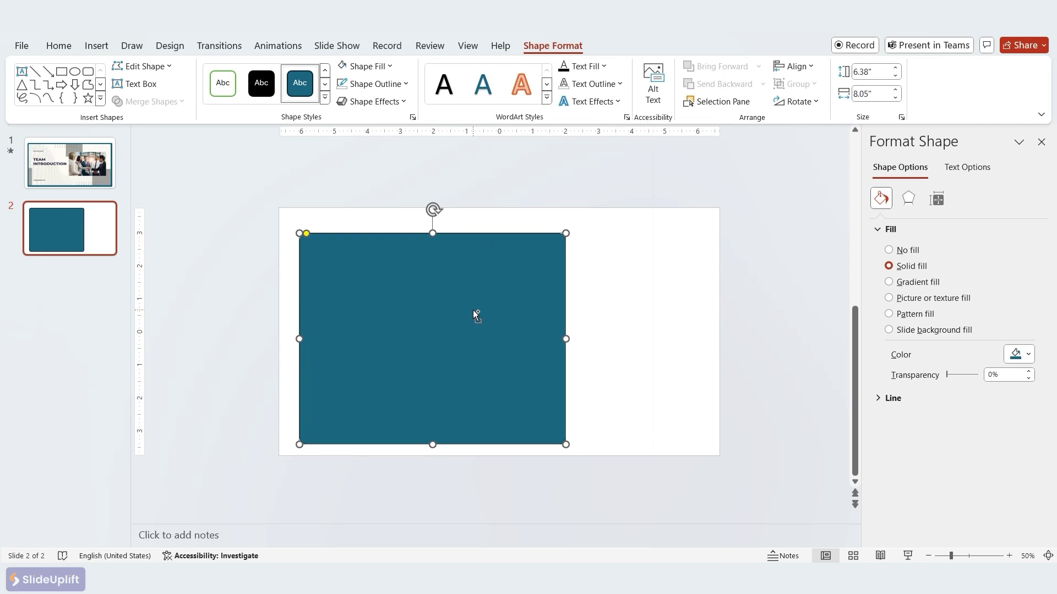
left_click_drag(434, 446, 442, 438)
left_click_drag(573, 338, 557, 337)
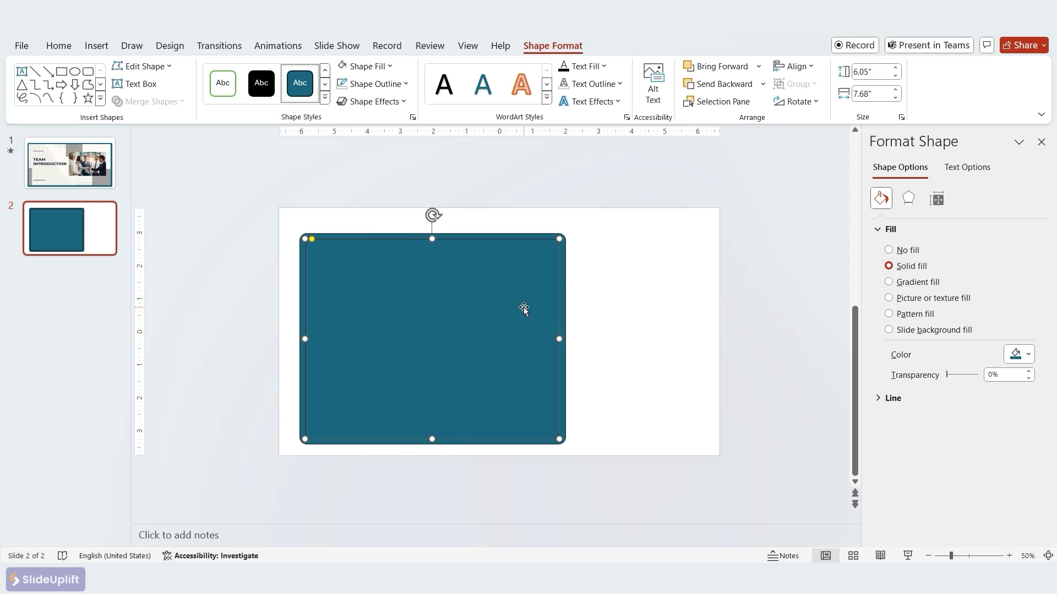
Step: Remove the outlines from both rounded rectangles on slide 2
key("ctrl+a")
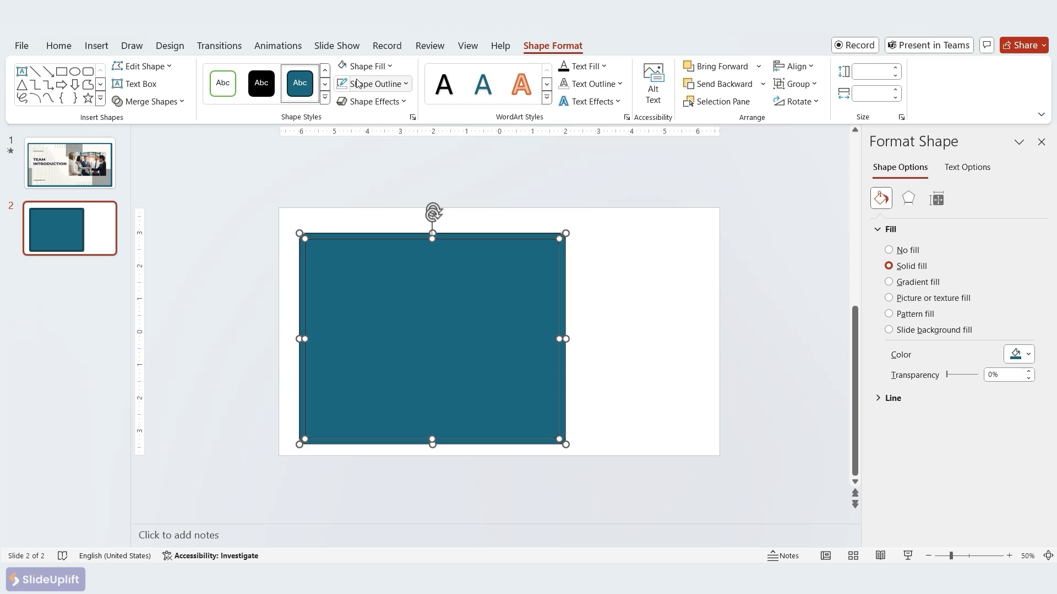
left_click(407, 85)
left_click(376, 271)
left_click(622, 271)
Step: Fill the inner rounded rectangle with the "Sales Team" picture from a file
left_click(537, 314)
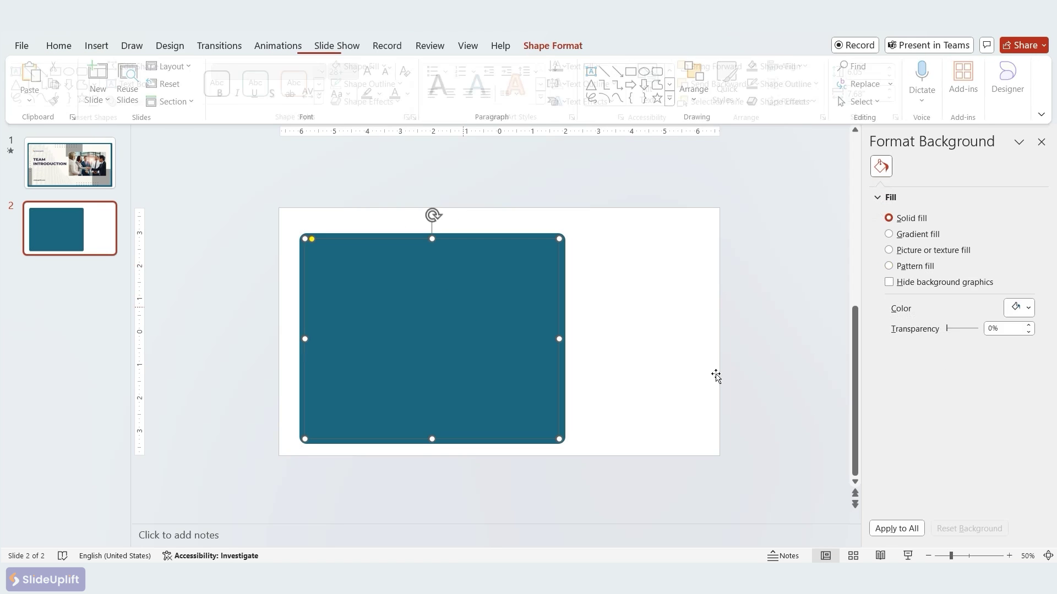
left_click(918, 303)
left_click(909, 368)
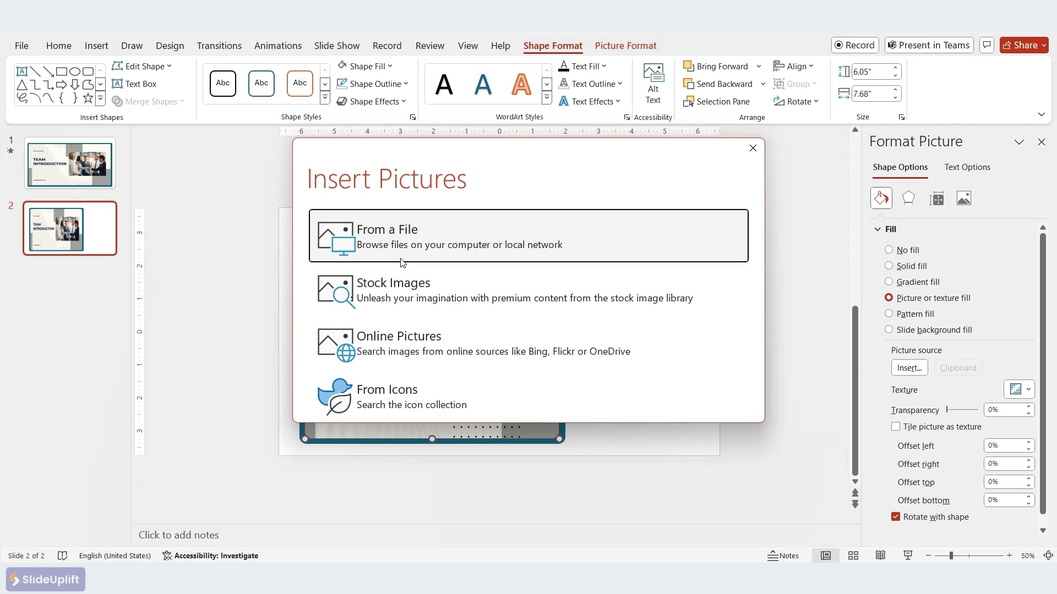
left_click(379, 232)
left_click(199, 204)
left_click(408, 310)
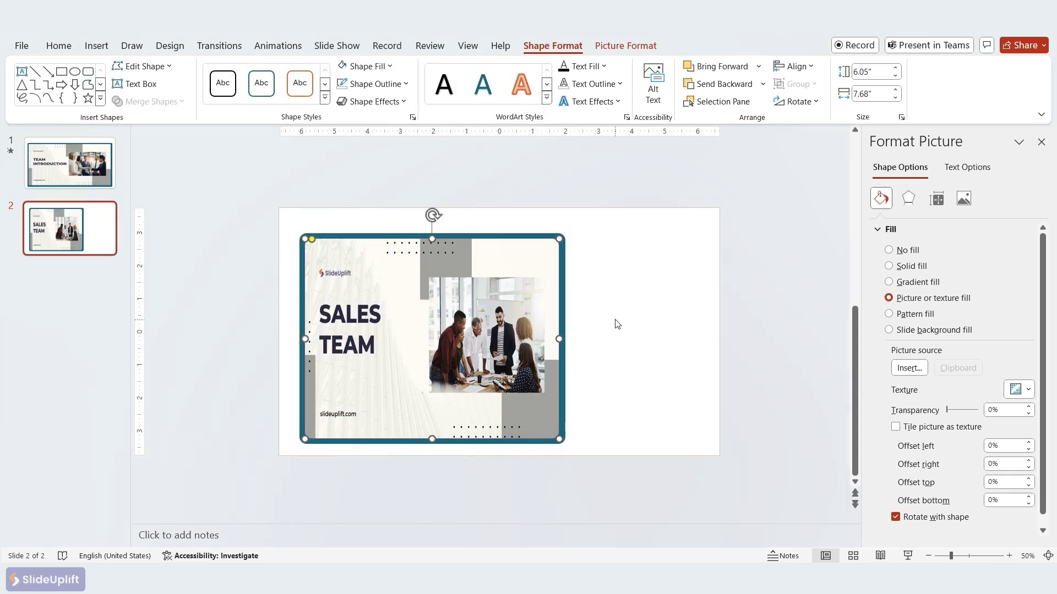
Step: Add a triangle against the frame's right edge, rotated to point right, flattened and stretched to the picture's height
left_click(616, 324)
left_click(590, 98)
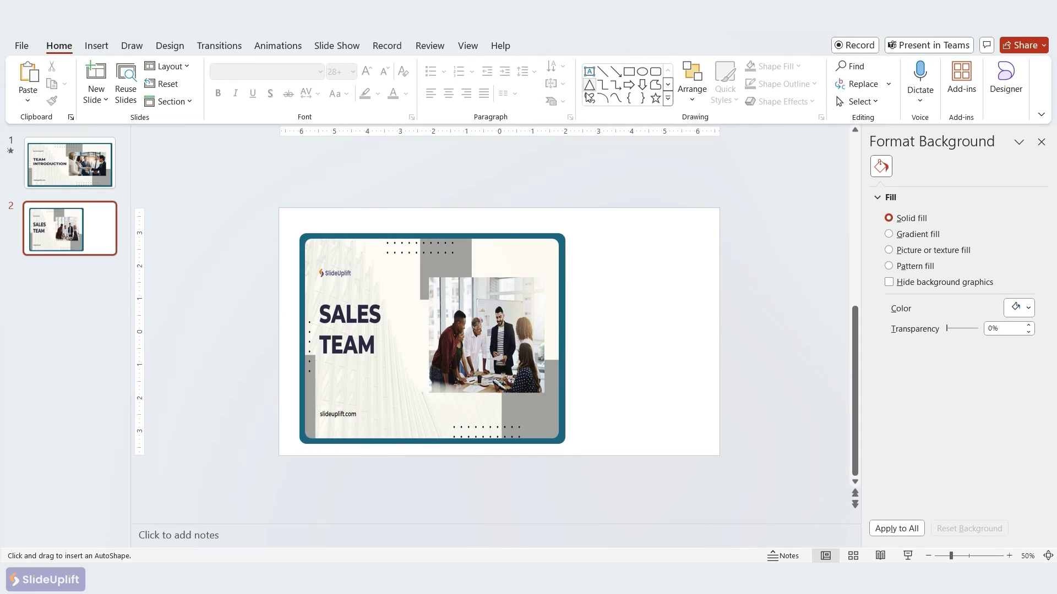
left_click_drag(565, 243, 753, 402)
left_click_drag(659, 402, 659, 264)
left_click_drag(660, 216, 572, 333)
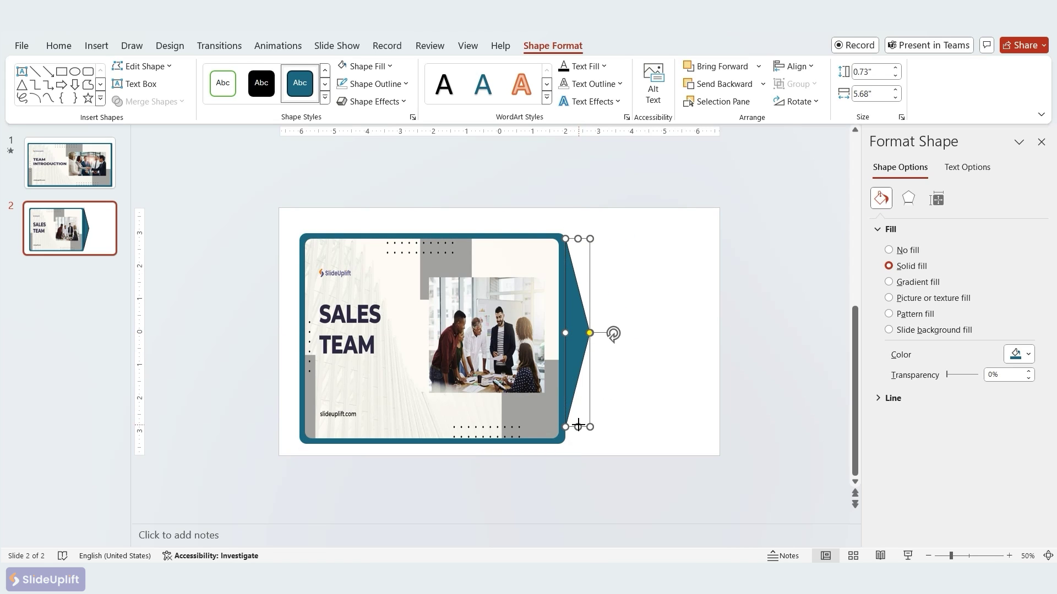
left_click_drag(584, 425, 577, 439)
left_click_drag(576, 439, 576, 439)
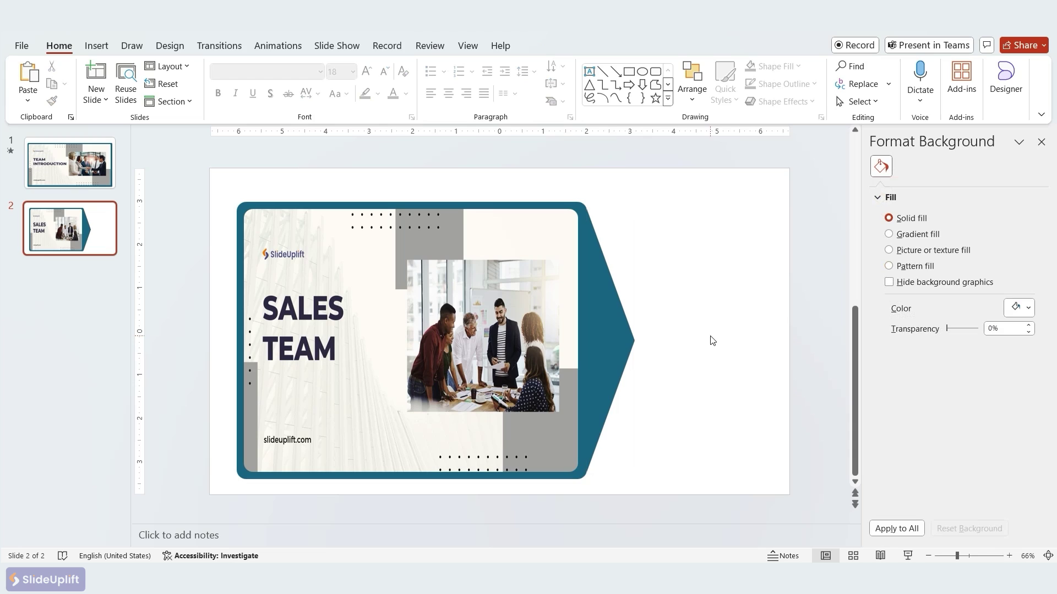
Step: Apply a linear gradient fill at 90° to the triangle, fading from teal at the frame to light at its tip
left_click(609, 355)
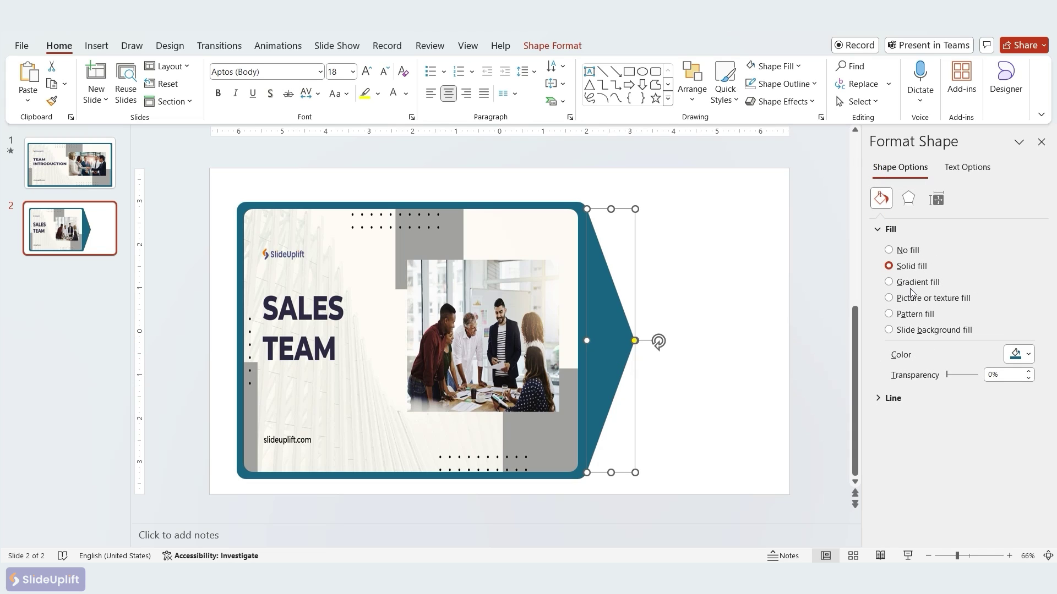
left_click(911, 283)
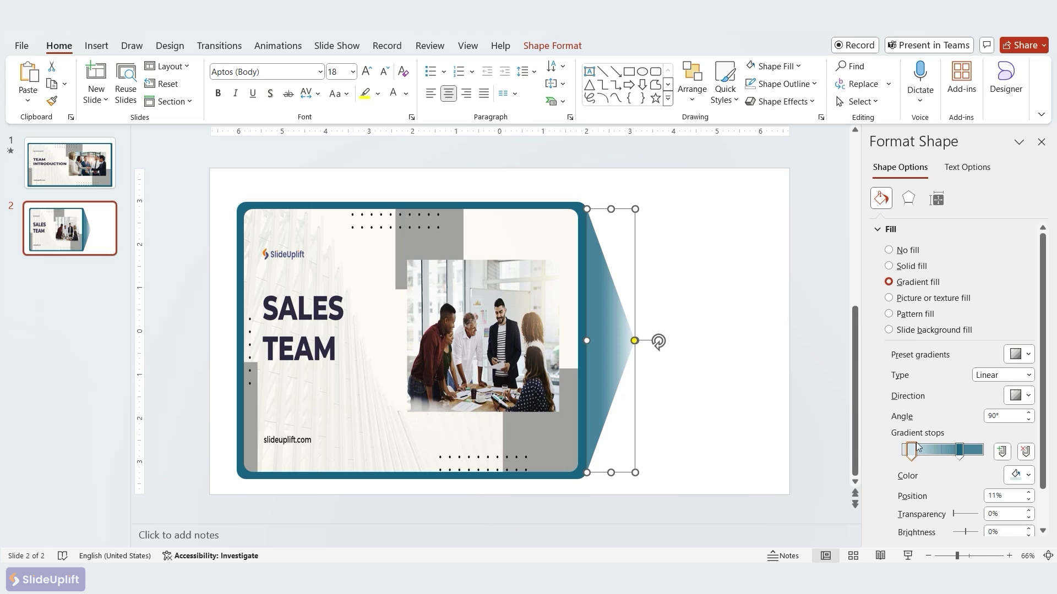
left_click_drag(918, 446, 976, 451)
left_click(683, 349)
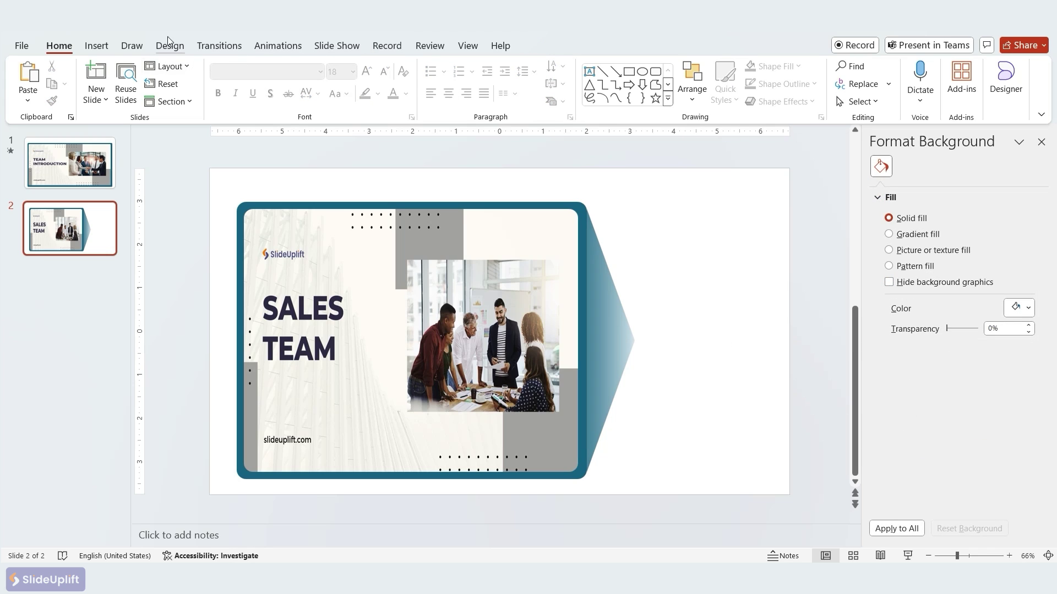
Step: Search the stock icons for "map", insert the Antarctica icon and place it beside the triangle at about 4.04" square
left_click(98, 47)
left_click(323, 83)
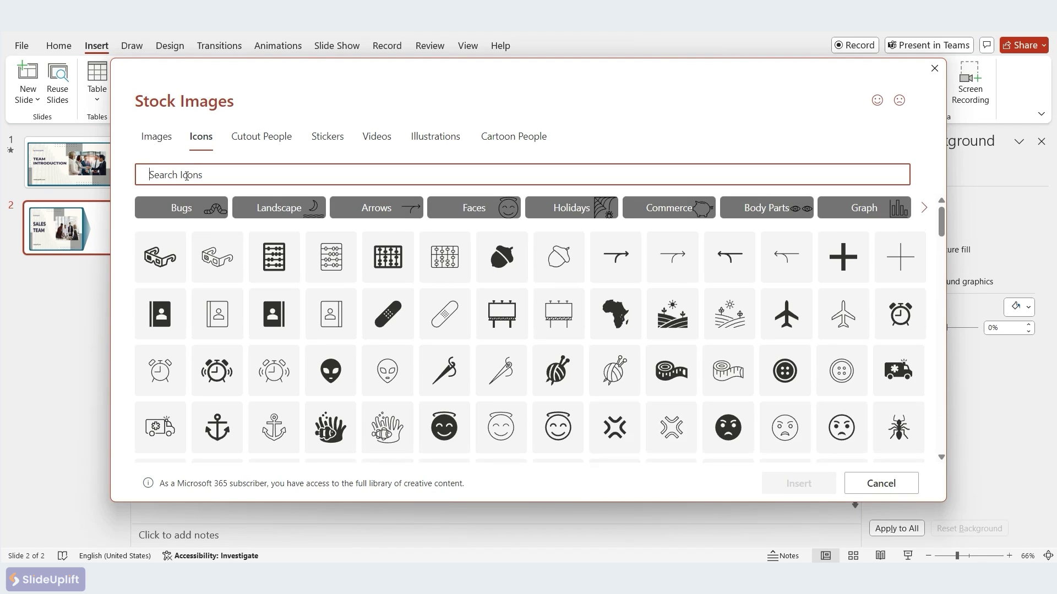
type("map")
left_click(721, 284)
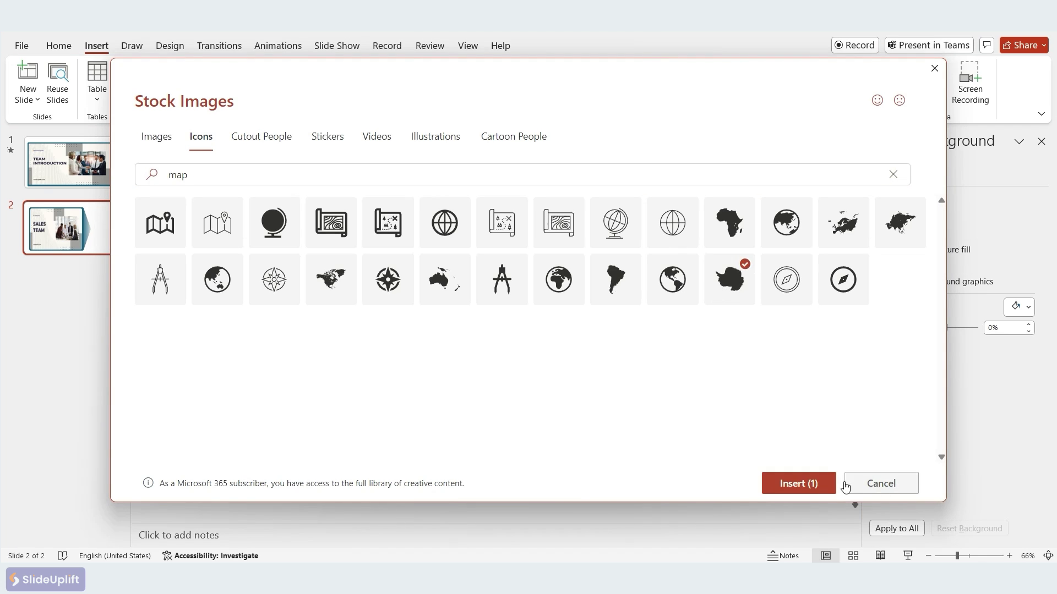
left_click(798, 483)
left_click(746, 234)
left_click(708, 328)
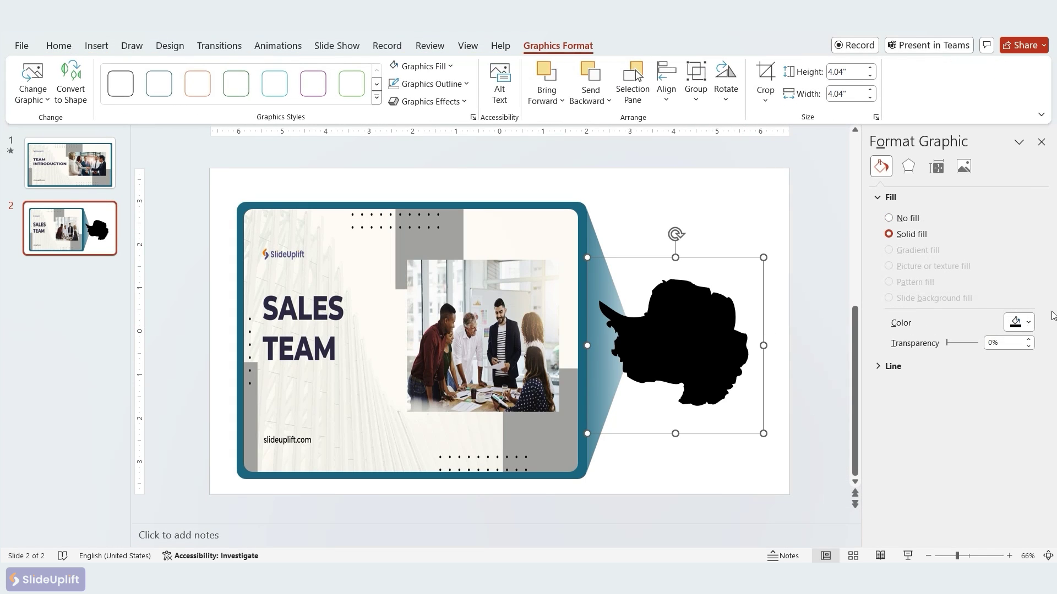
Step: Recolor the Antarctica map icon with a solid light gray fill
left_click(1021, 324)
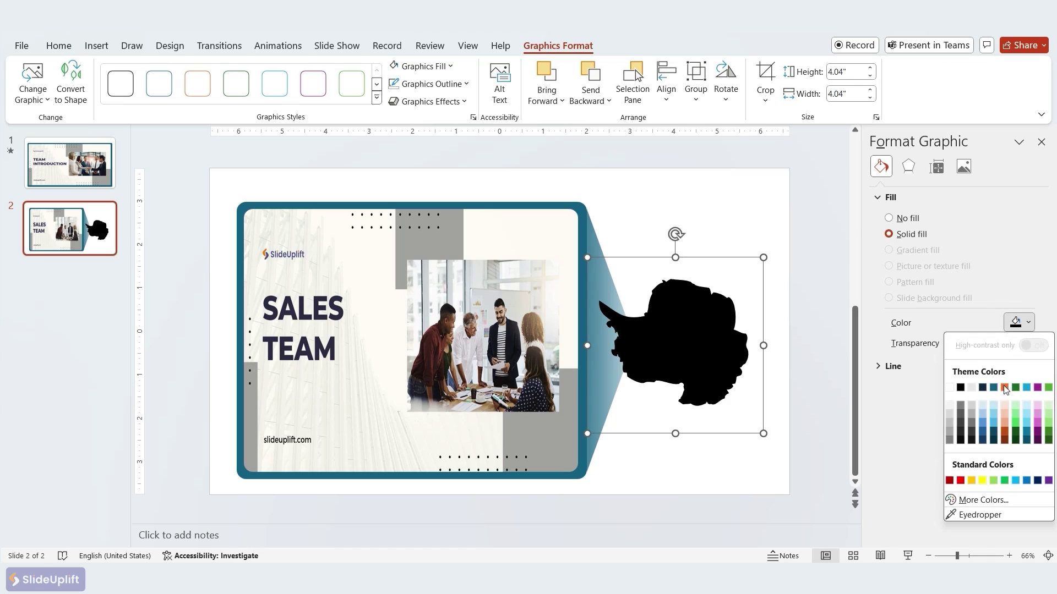
left_click(969, 405)
left_click(183, 186)
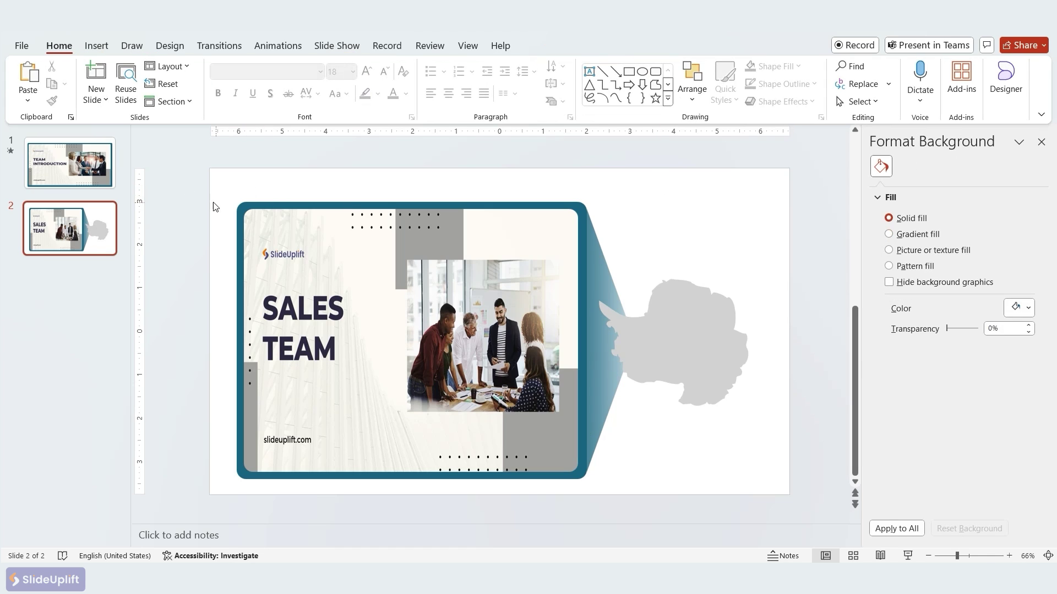
Step: Group the picture frame, the triangle and the map icon on slide 2
left_click_drag(226, 207, 776, 487)
key("ctrl+g")
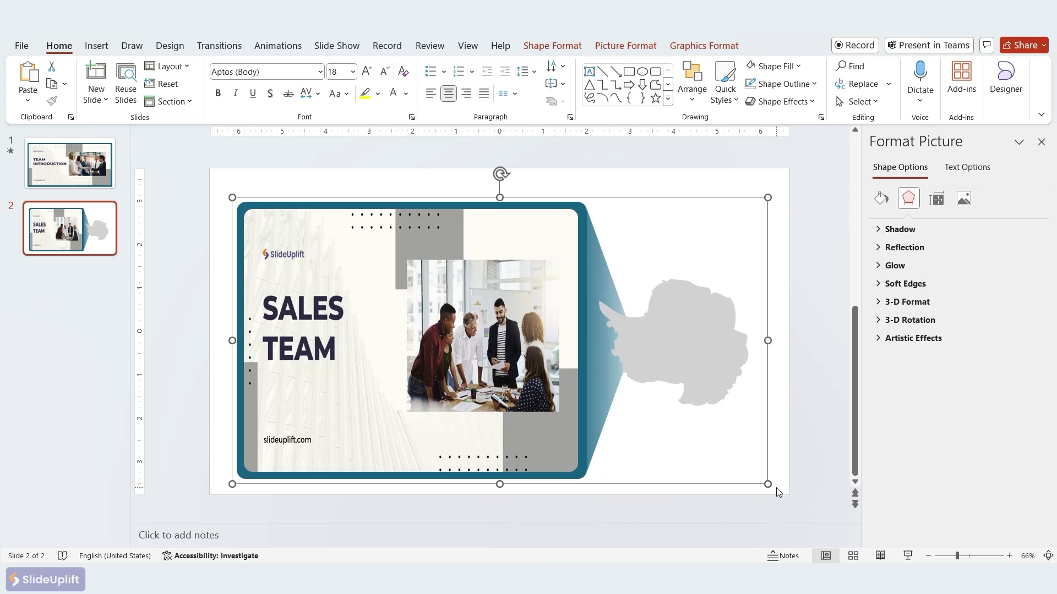
left_click(623, 184)
Step: Place a white rectangle about 7.17" wide and 7.5" high across the slide's right part, behind all other objects
left_click(633, 74)
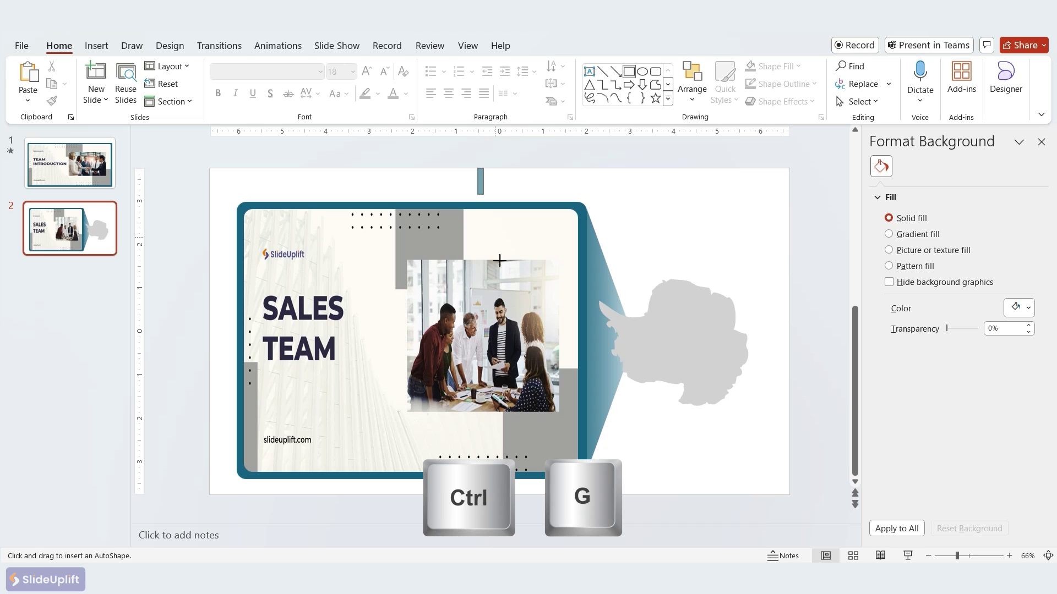
left_click_drag(477, 168, 790, 495)
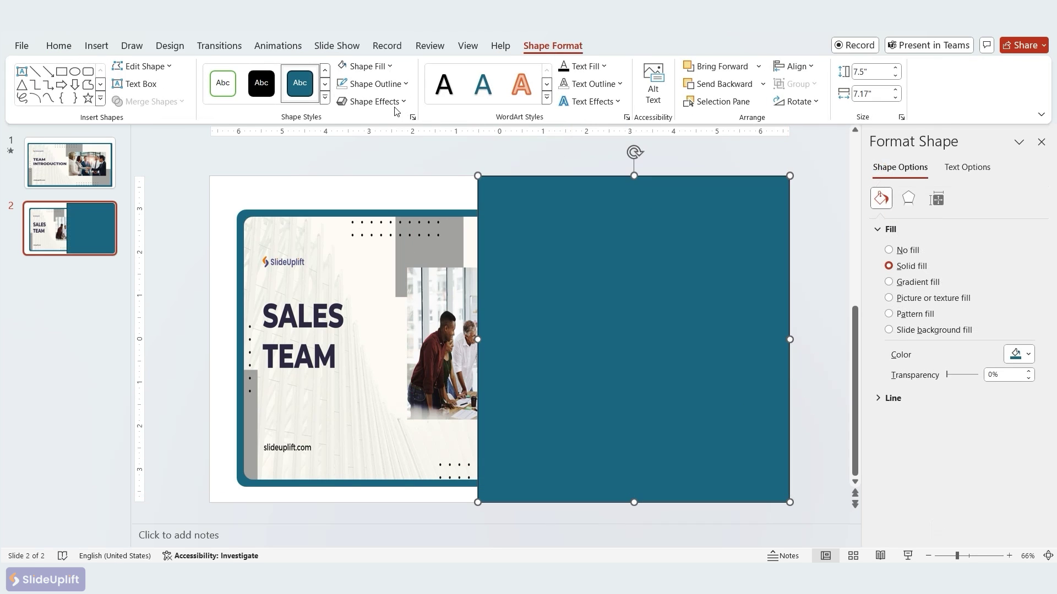
left_click(359, 66)
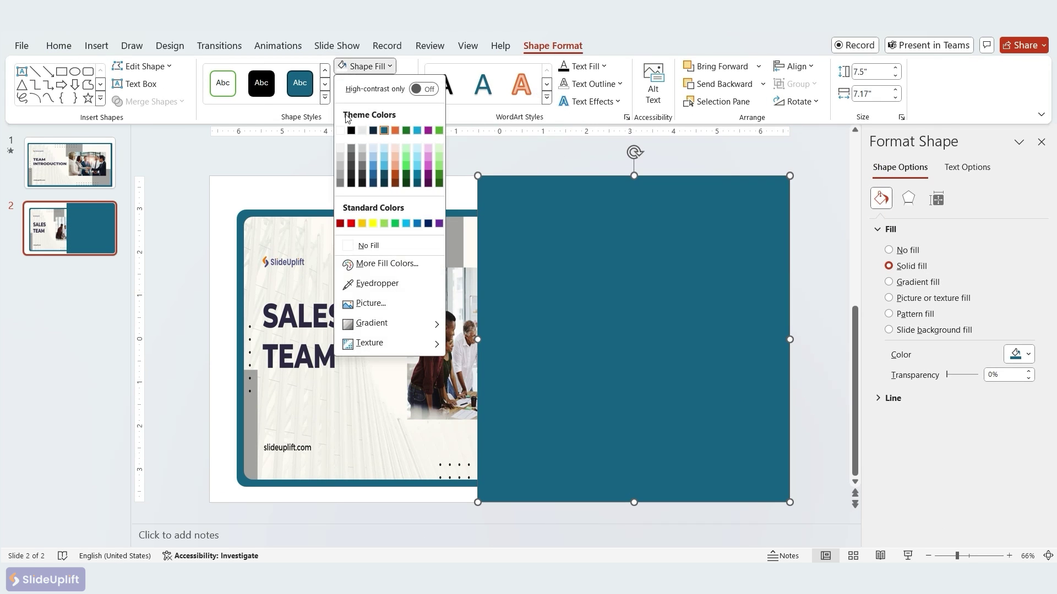
left_click(342, 130)
right_click(523, 209)
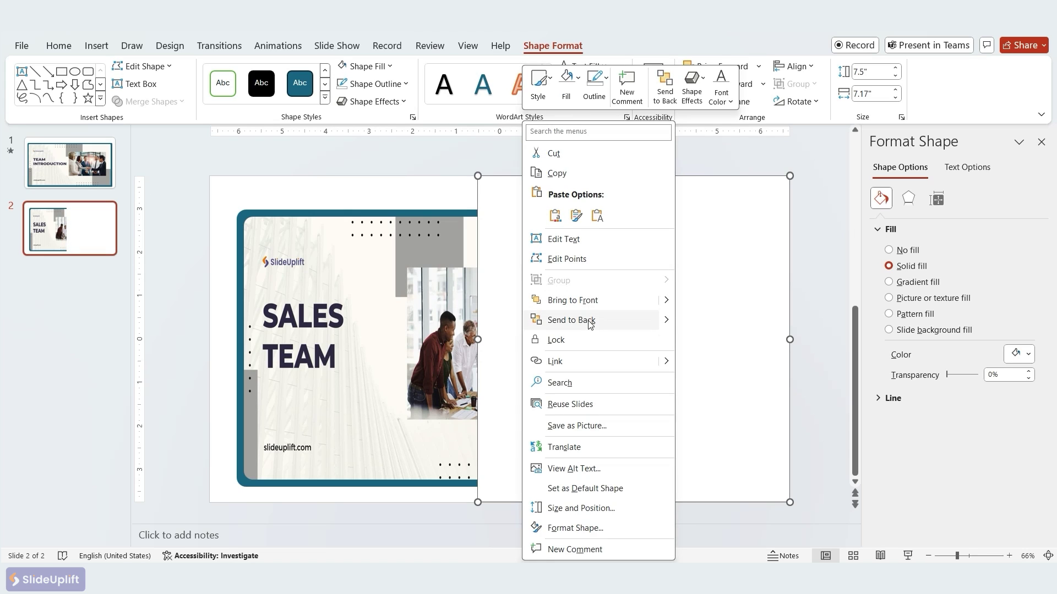
left_click(588, 319)
left_click(335, 203)
Step: Add a "Sales Team" text box above the picture frame on slide 2
left_click(589, 71)
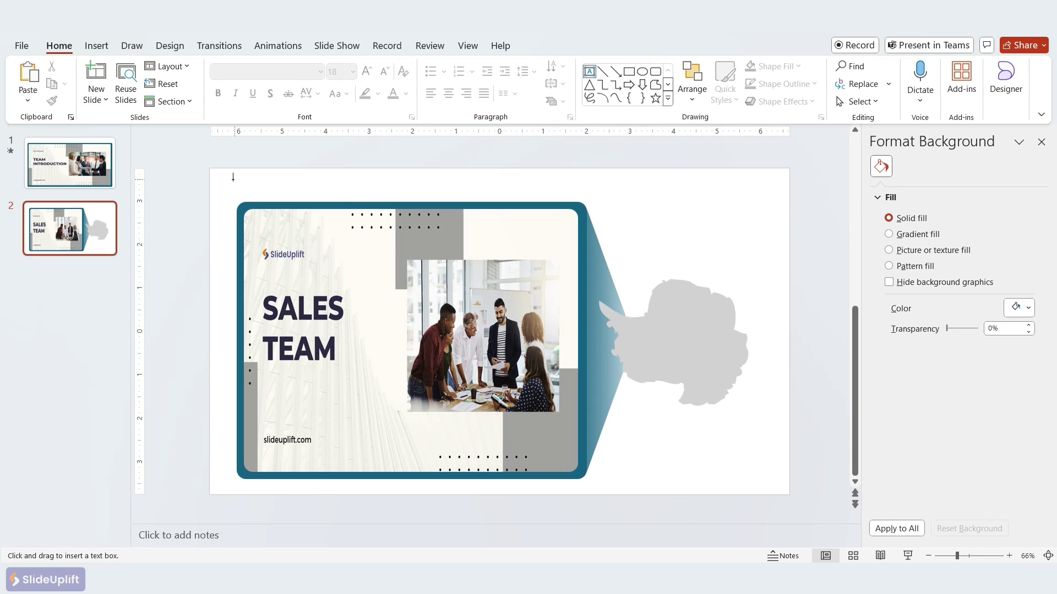
mouse_move(237, 176)
left_mouse_down()
mouse_move(441, 208)
mouse_move(492, 195)
left_mouse_up()
type("Sa")
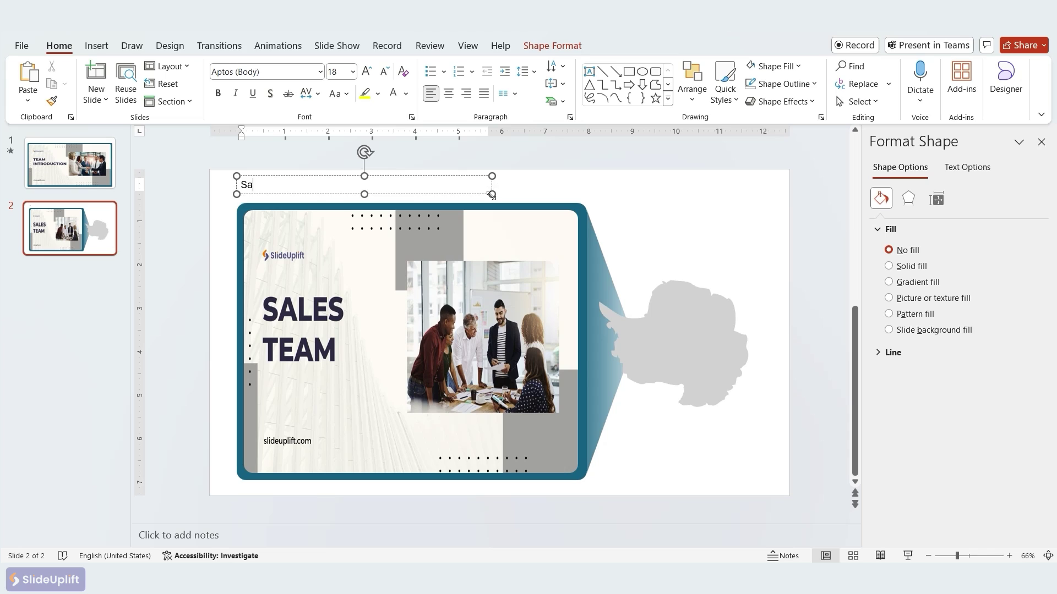
type("les Team")
left_click(495, 199)
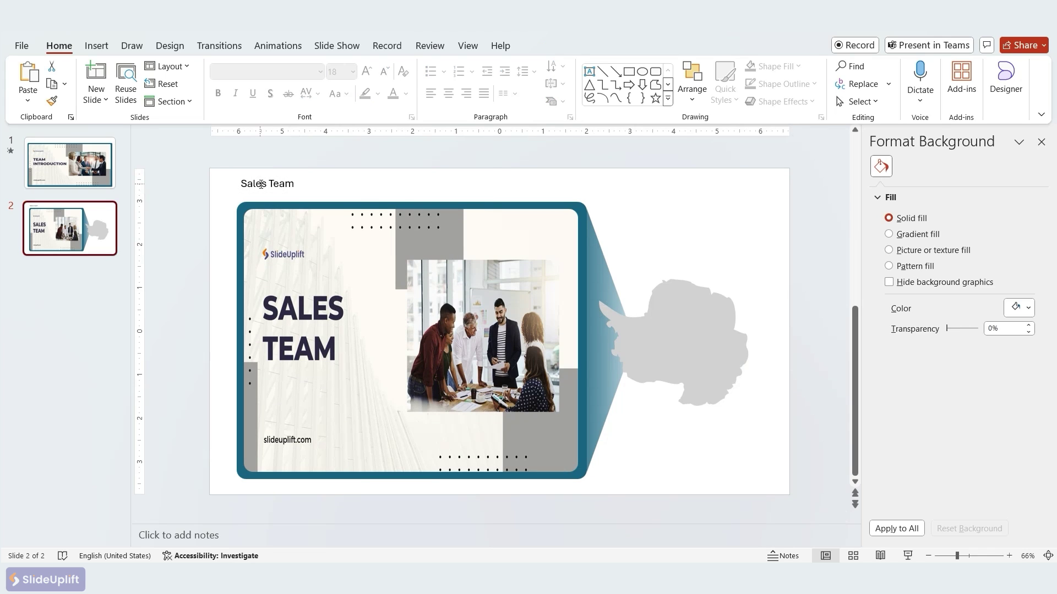
Step: Format the "Sales Team" heading in Poppins SemiBold at 24 pt
left_click(254, 186)
left_click(259, 176)
left_click(276, 72)
type("Poppins")
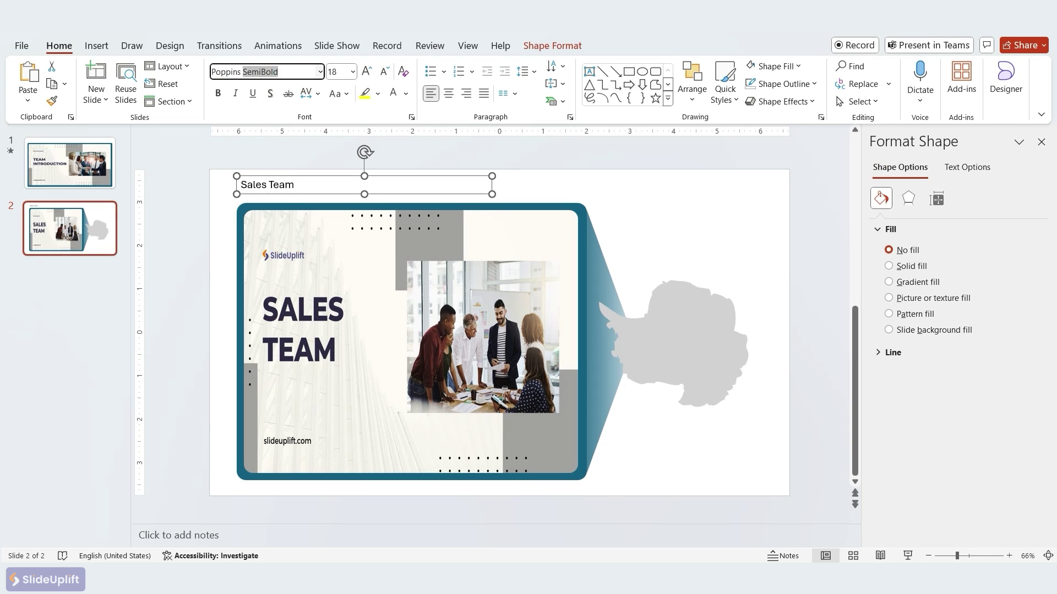
key("Return")
left_click(372, 76)
left_click(372, 76)
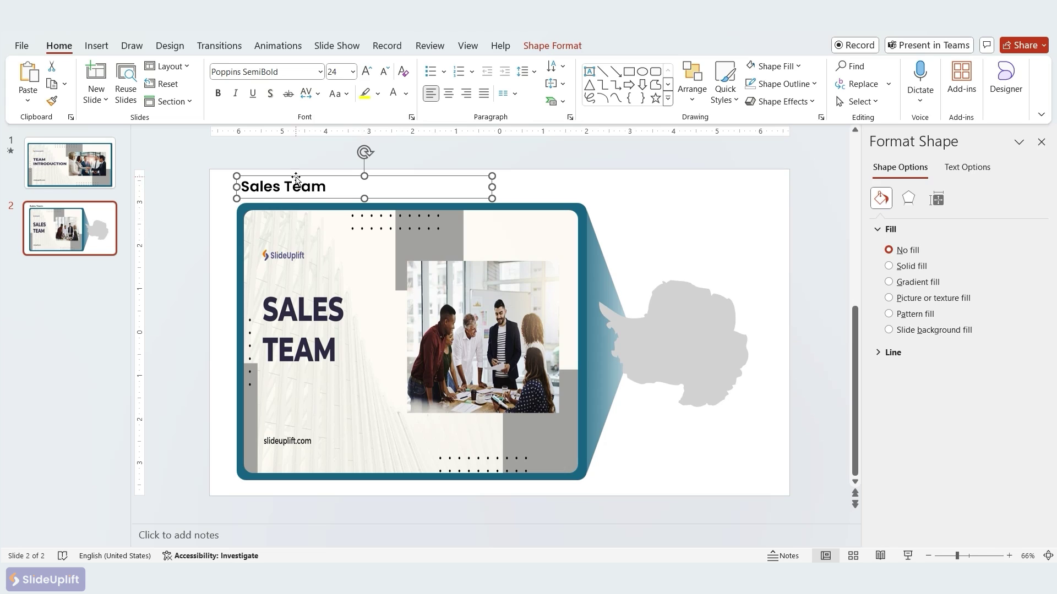
left_click(342, 359)
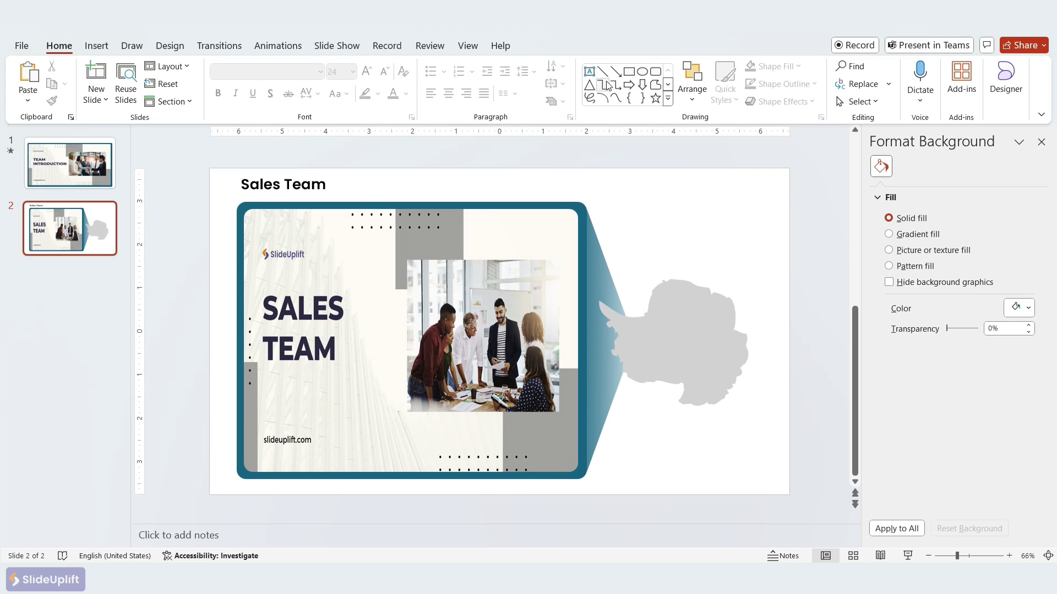
Step: Draw a rounded rectangle, enlarge it to a roughly square block and place it over the left part of the framed picture
left_click(655, 72)
left_click_drag(267, 555, 361, 553)
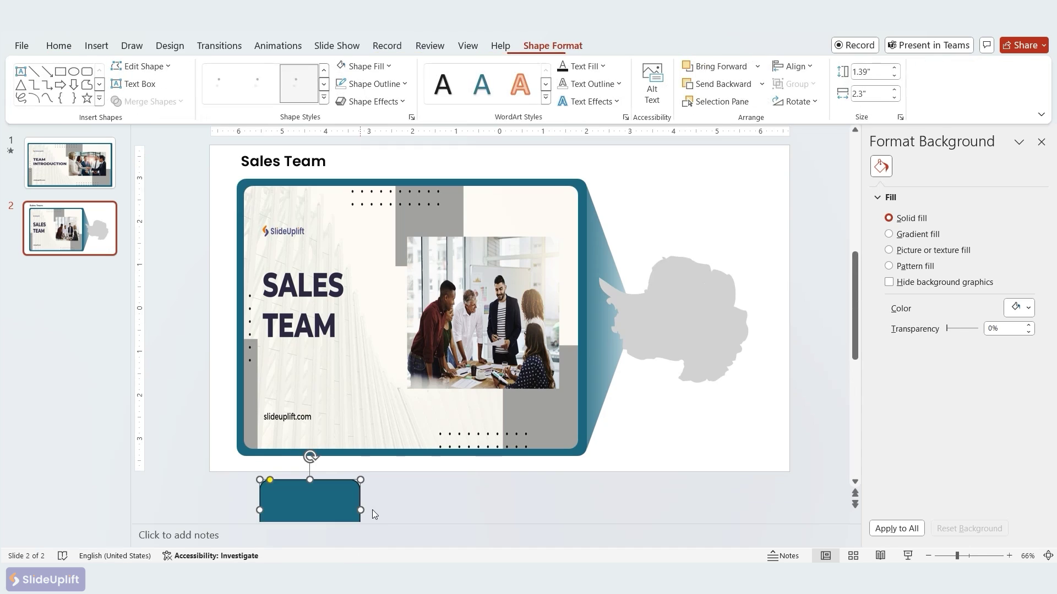
left_click_drag(309, 517, 310, 513)
left_click_drag(371, 416, 453, 445)
left_click_drag(355, 440, 329, 302)
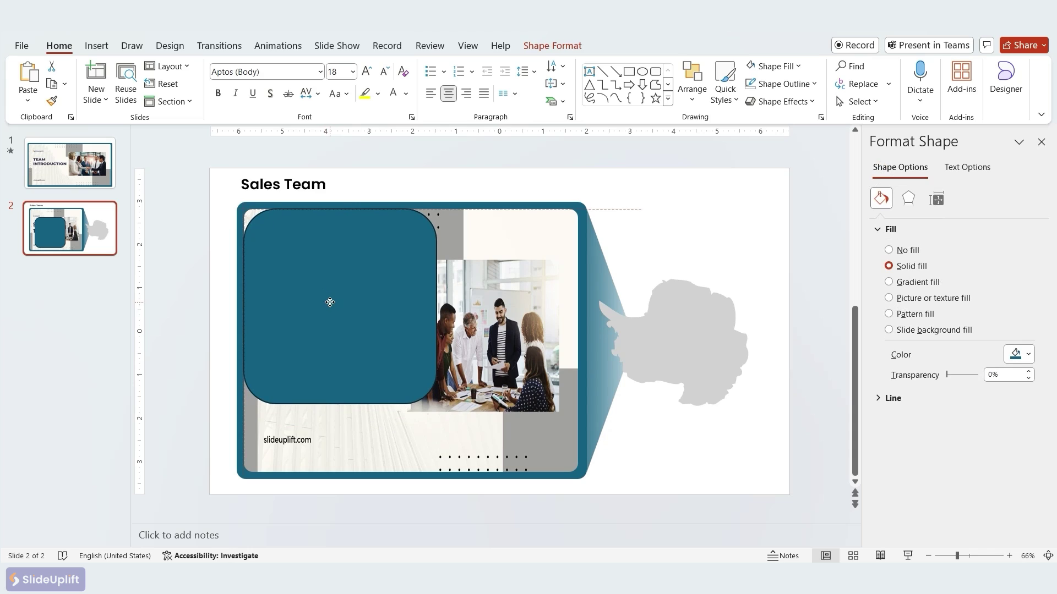
Step: Stretch the new rounded rectangle to nearly the picture's full height, widen it slightly and reduce its corner rounding
left_click_drag(340, 404, 341, 465)
left_click_drag(358, 264, 361, 266)
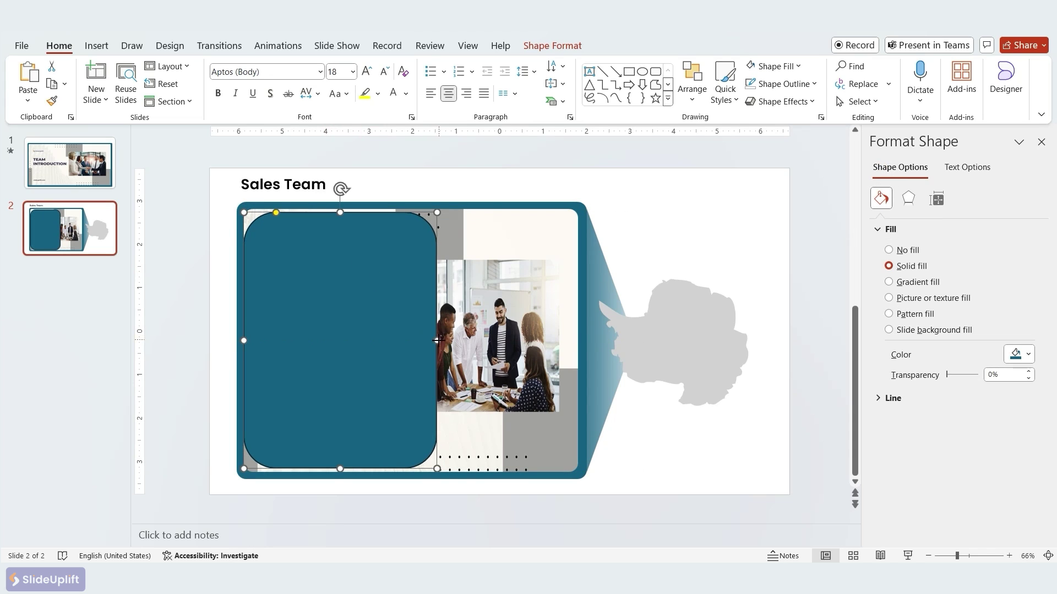
left_click_drag(438, 341, 442, 340)
left_click_drag(277, 213, 255, 210)
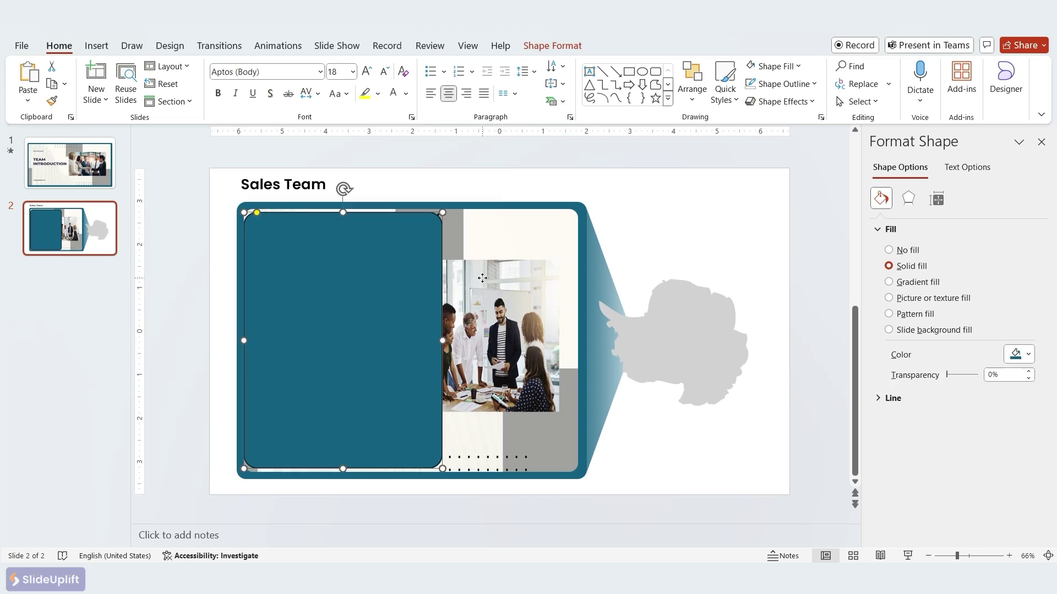
Step: Move the tall rounded rectangle off the slide, just below the frame's left part
left_click_drag(335, 355, 329, 520)
scroll(336, 468, "down", 3)
left_click_drag(345, 372, 346, 501)
scroll(344, 474, "down", 2)
left_click_drag(336, 442, 343, 444)
scroll(342, 446, "down", 2)
Step: Duplicate the off-slide rounded rectangle and shrink the copy into an inner panel with even side margins and a taller bottom margin
key("Escape")
left_click(405, 410)
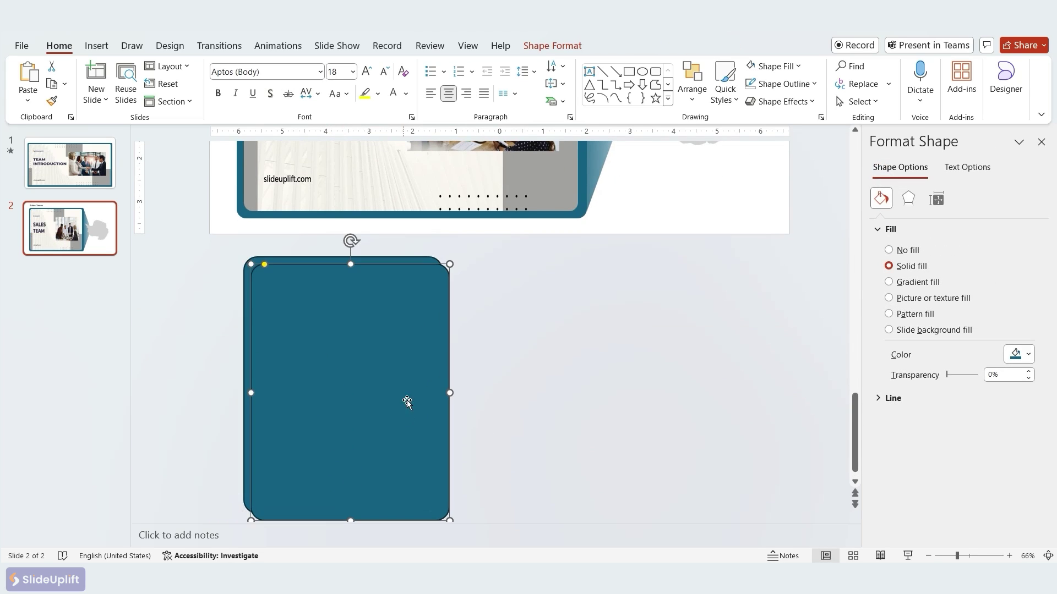
left_click_drag(449, 393, 435, 399)
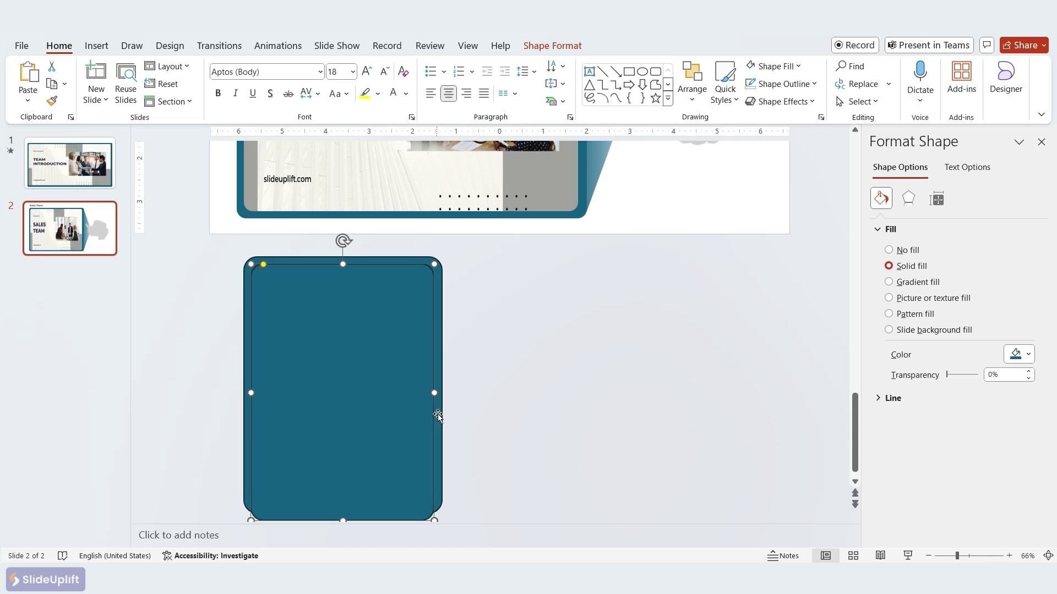
left_click_drag(340, 521, 360, 462)
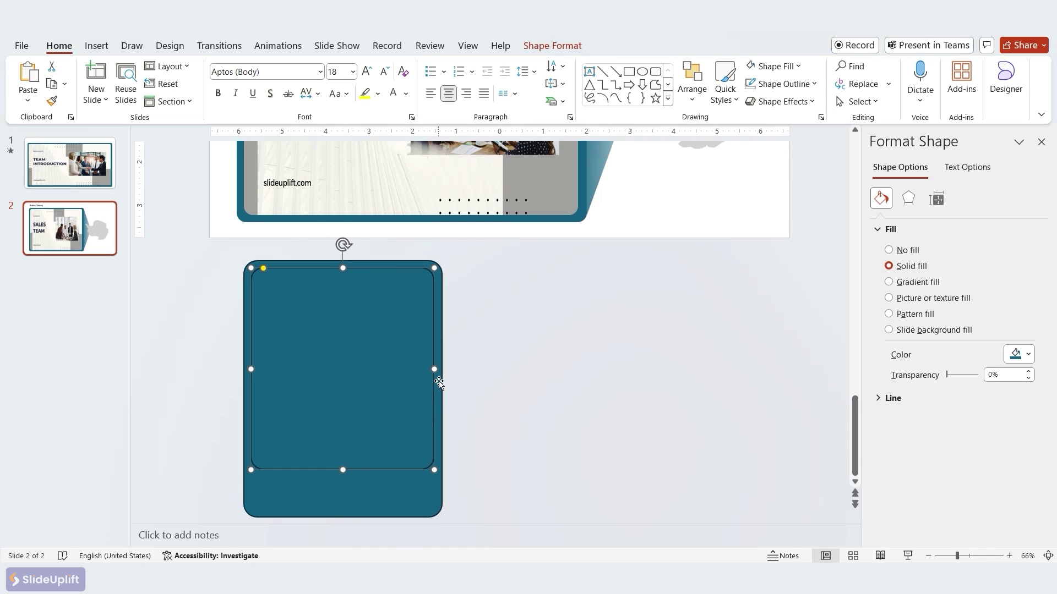
Step: Widen the inner panel of the off-slide card slightly to even out its side margins
key("ctrl+d")
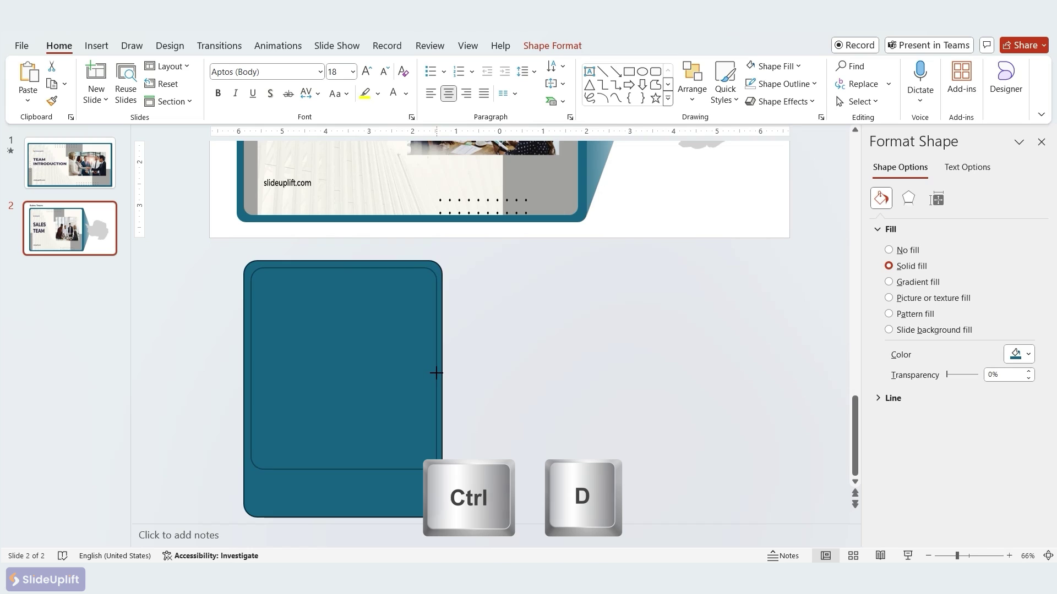
left_click_drag(436, 373, 435, 374)
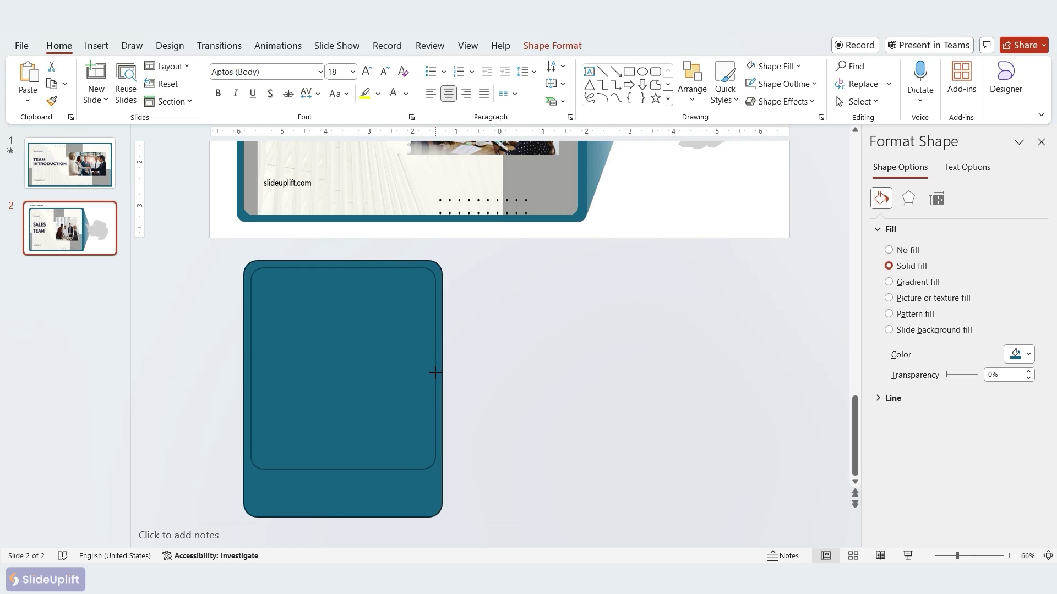
left_click(435, 373)
left_click(440, 498, "shift")
left_click(557, 417)
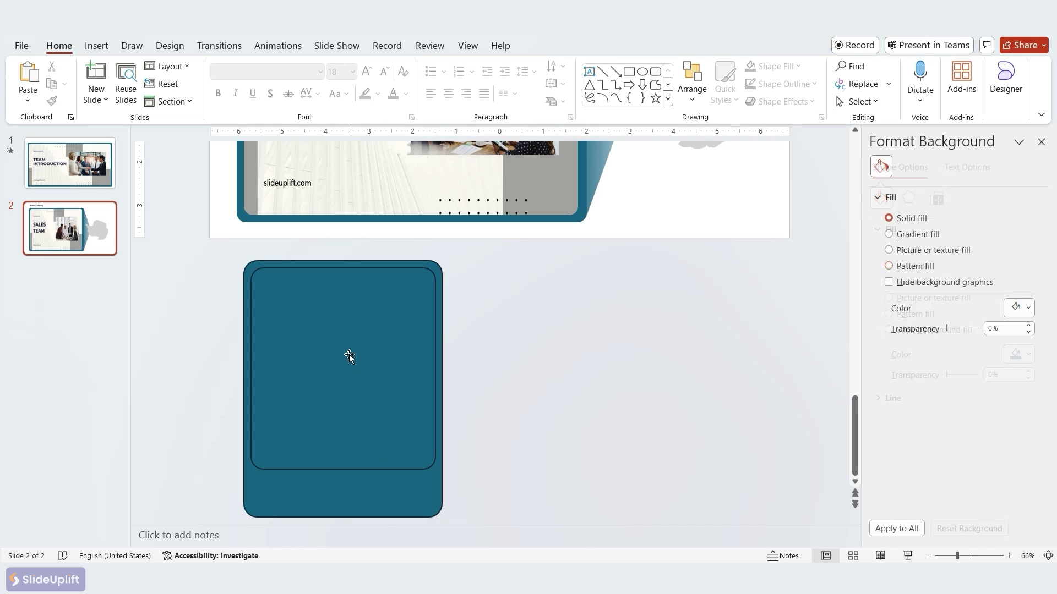
Step: Fill the card's inner panel with white and remove the outlines from both rounded rectangles
left_click(347, 356)
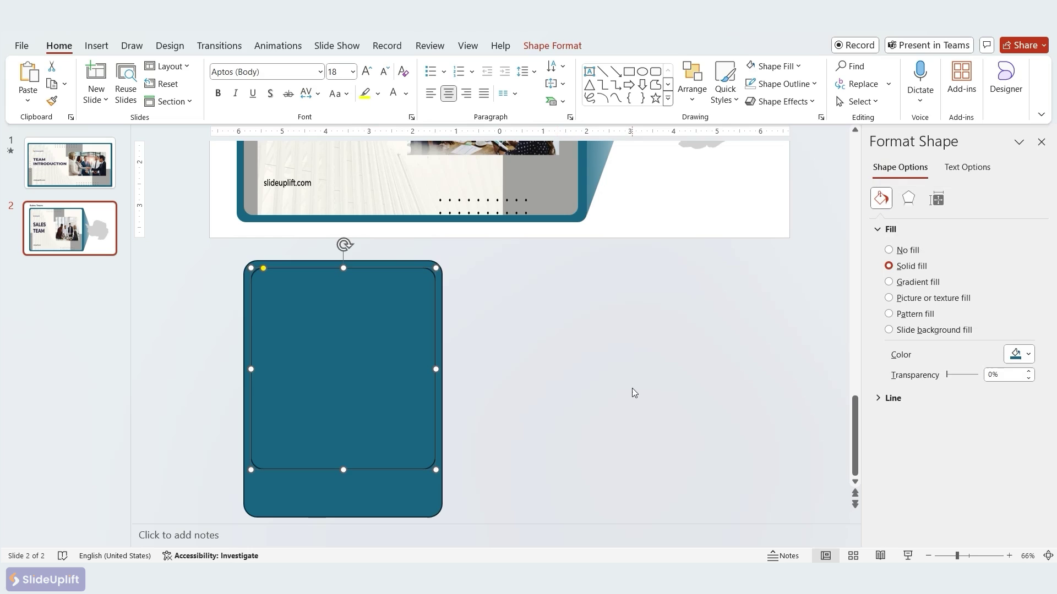
left_click(1029, 355)
left_click(949, 420)
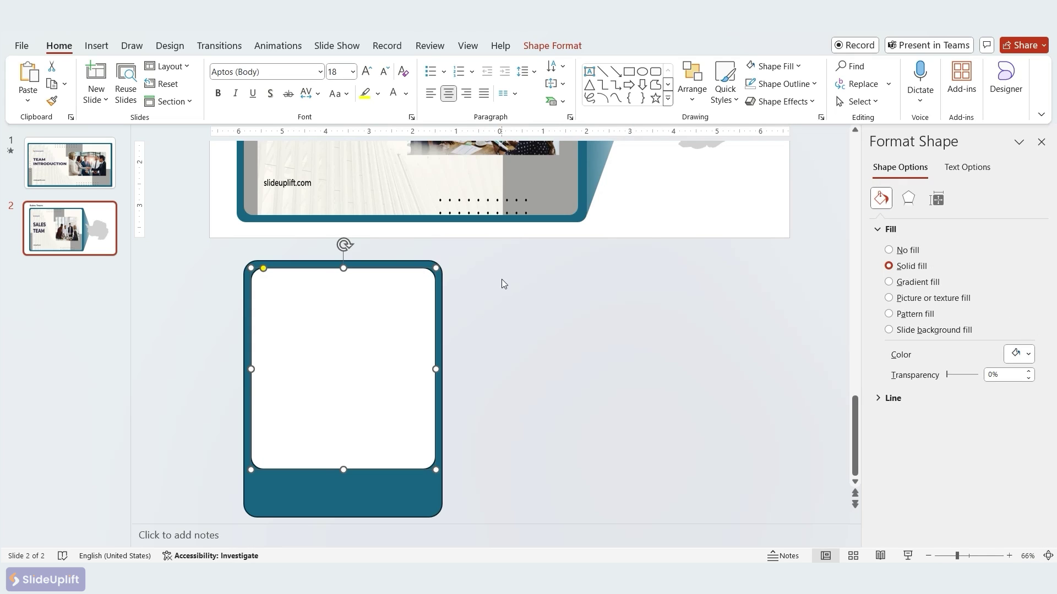
left_click(408, 260, "shift")
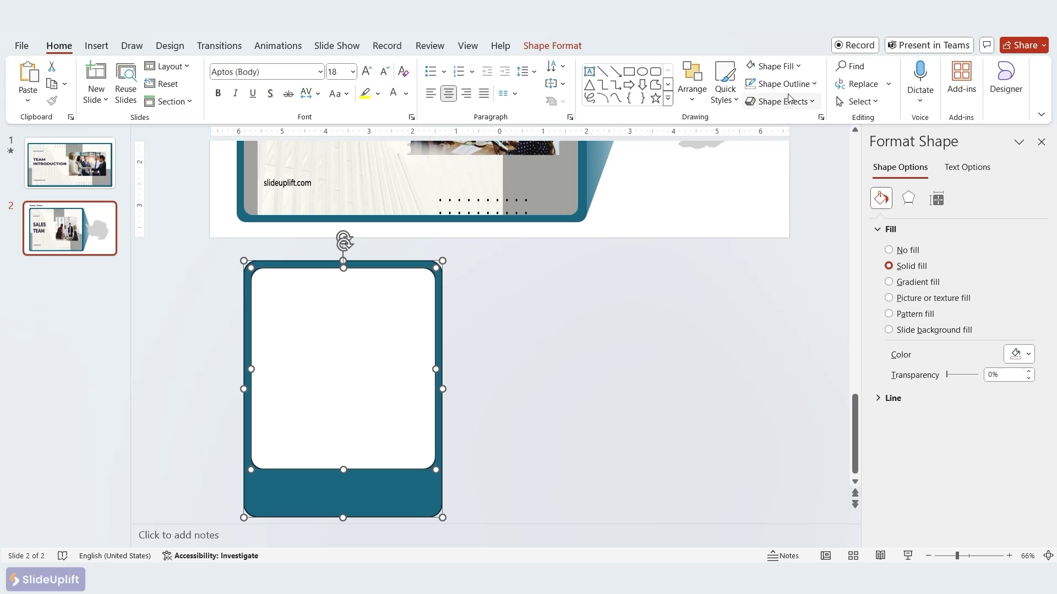
left_click(558, 351)
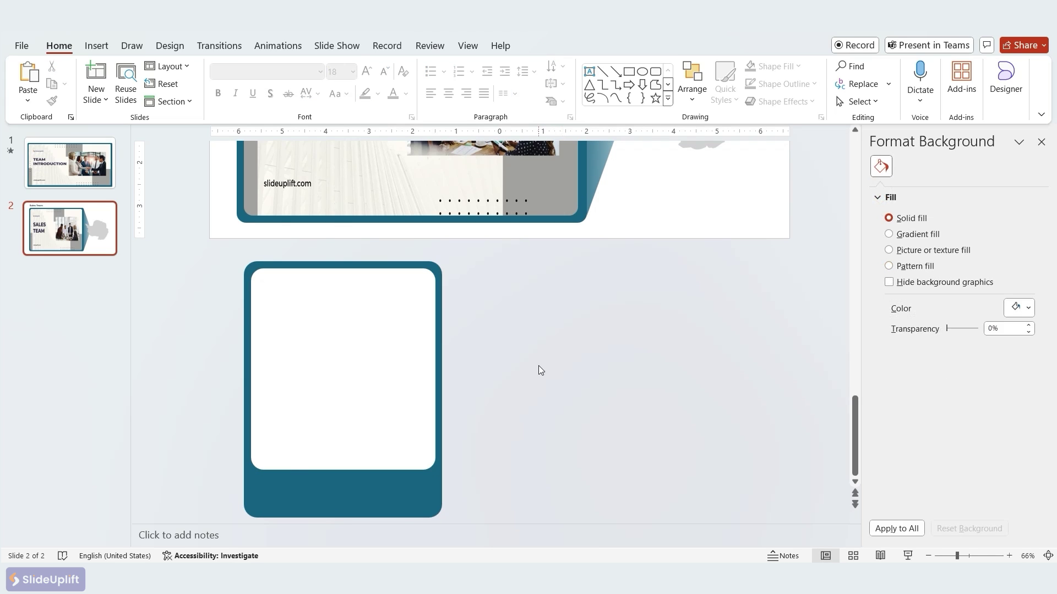
Step: Copy the complete two-part card and place the copy beside the original below the slide
scroll(537, 365, "down", 2, "ctrl")
scroll(403, 358, "down", 2)
left_click(402, 499)
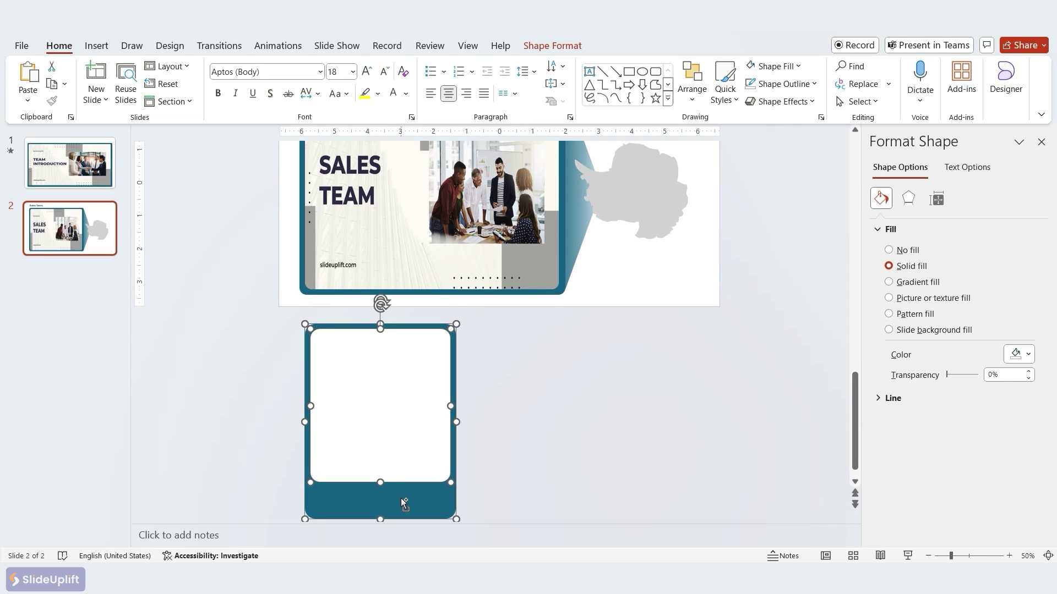
left_click_drag(402, 500, 597, 431, "ctrl")
scroll(597, 431, "down", 3, "ctrl")
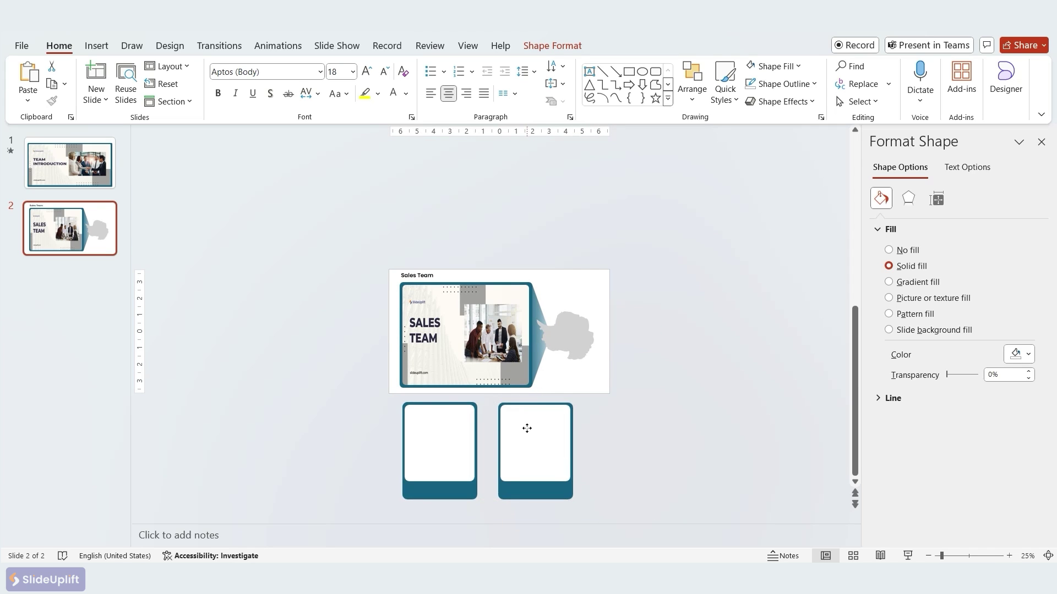
Step: Align the copied card with the original and duplicate it repeatedly to form an evenly spaced row of five cards
left_click(527, 428)
scroll(527, 429, "up", 3, "ctrl")
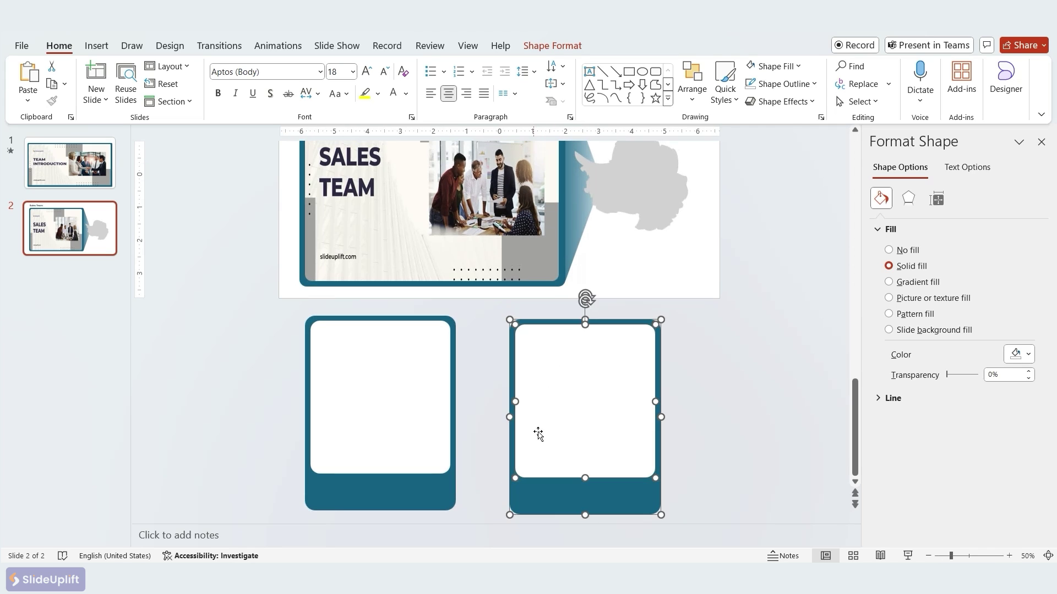
left_click_drag(539, 434, 556, 427)
key("ctrl+d")
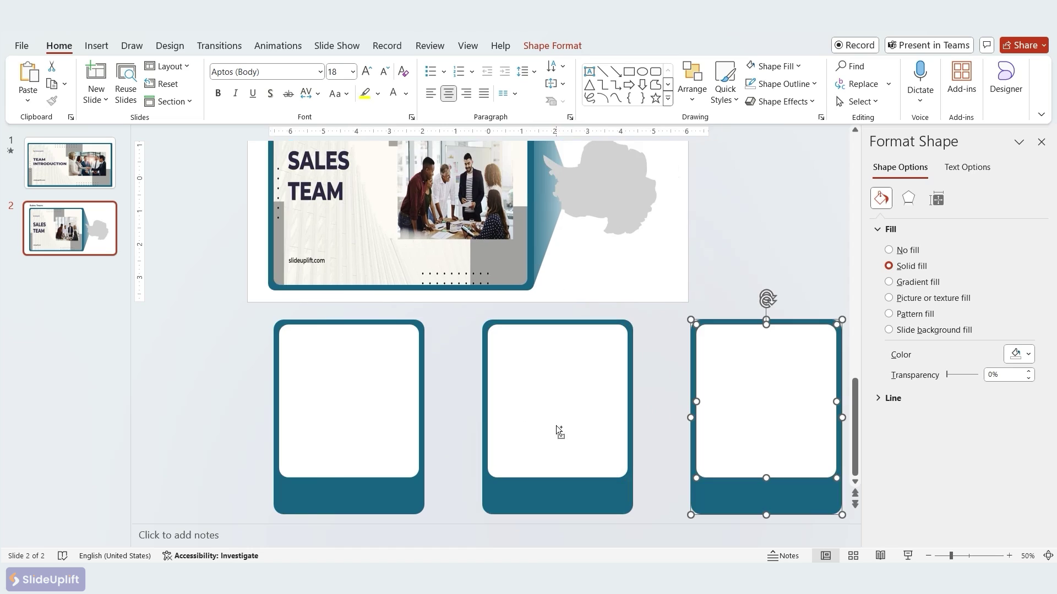
scroll(556, 425, "down", 3, "ctrl")
left_click(743, 316)
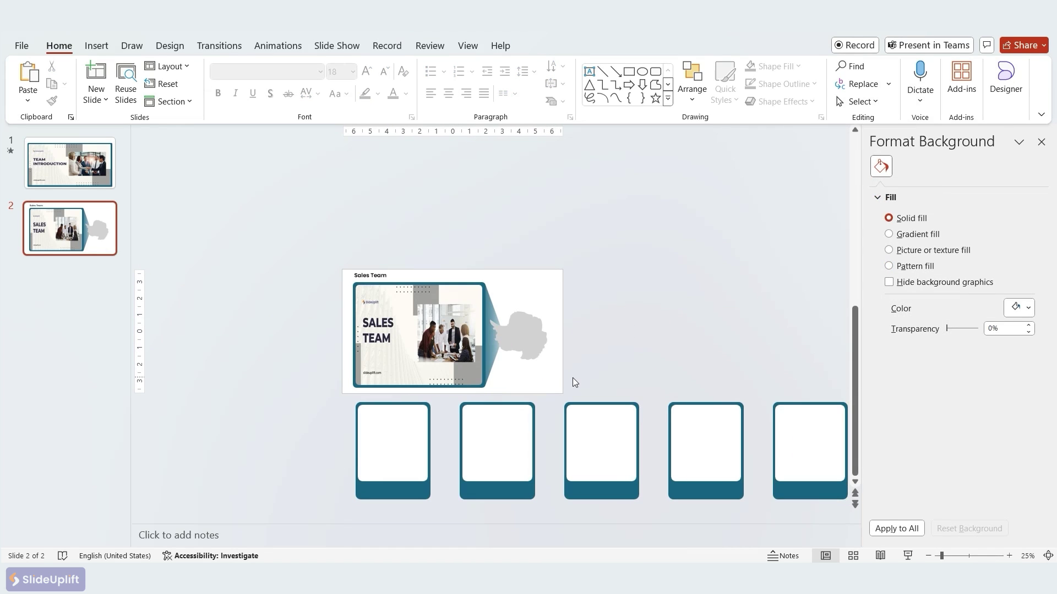
Step: Fill the first card's white panel with the team member picture file numbered 1 from the Team Introduction folder
left_click(388, 442)
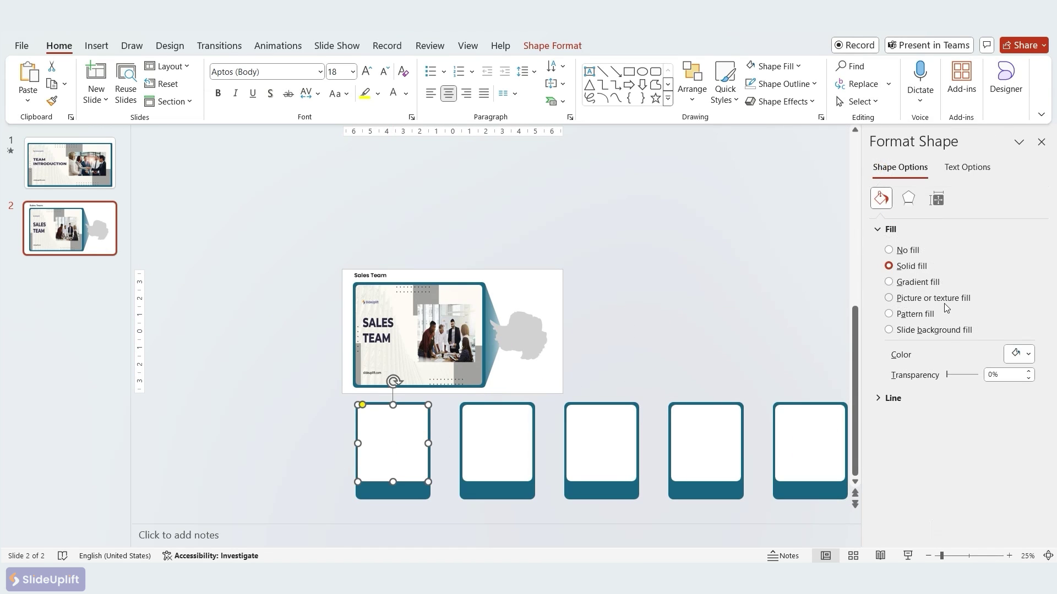
left_click(888, 298)
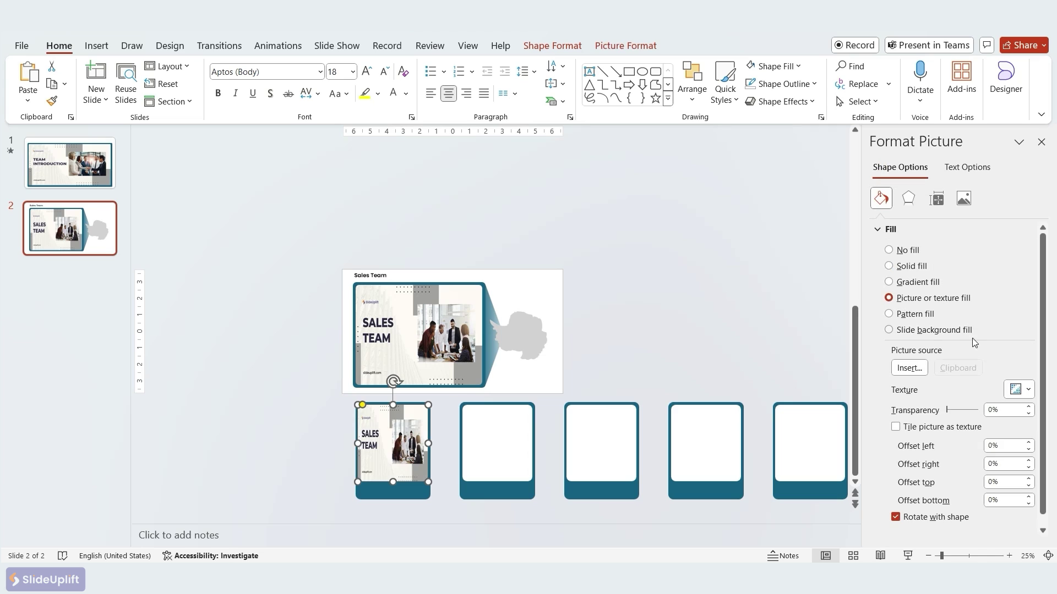
left_click(909, 367)
left_click(338, 253)
double_click(298, 137)
scroll(230, 137, "down", 3)
left_click(198, 209)
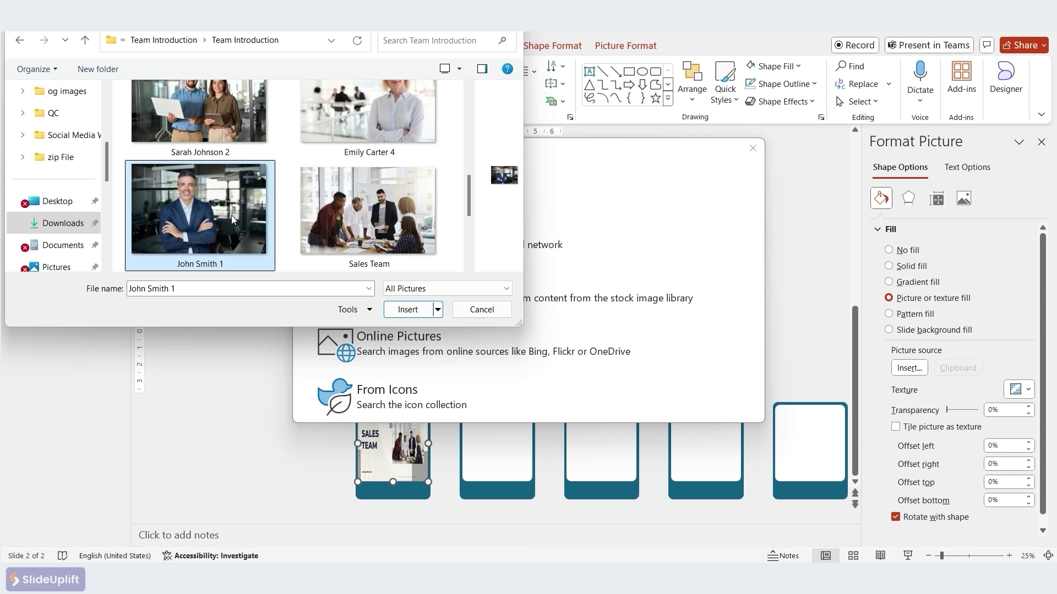
left_click(408, 309)
scroll(398, 431, "up", 4, "ctrl")
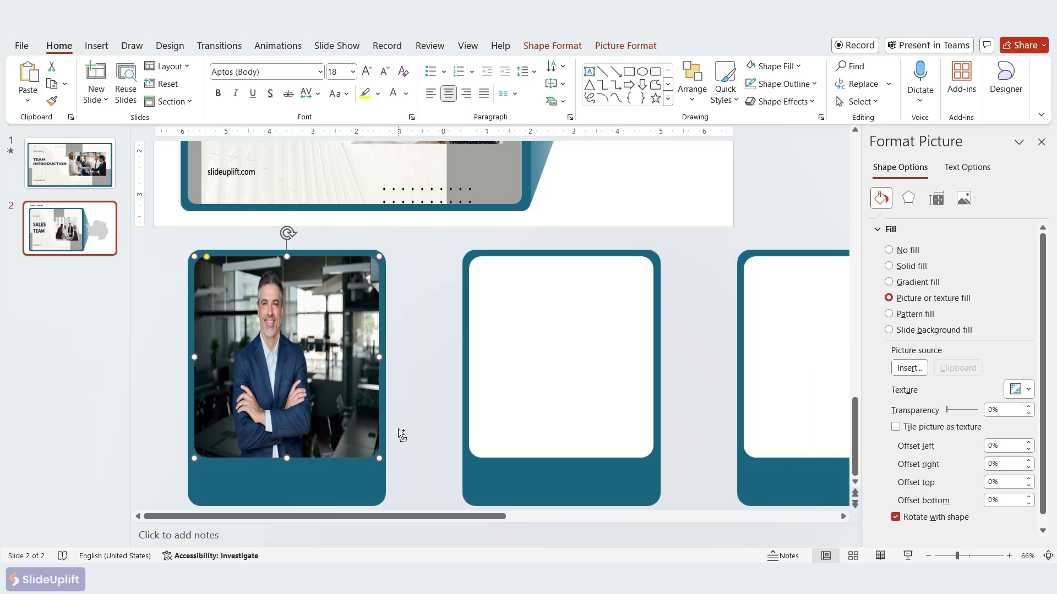
Step: Crop the first card's picture by enlarging it beyond the frame and centring the man in the panel
left_click(619, 47)
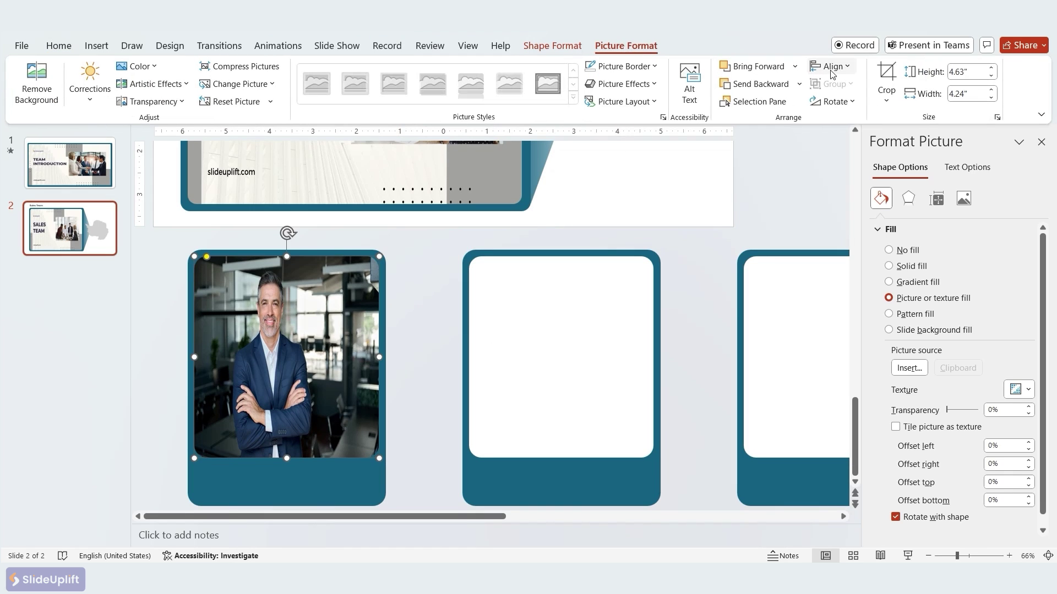
left_click(886, 77)
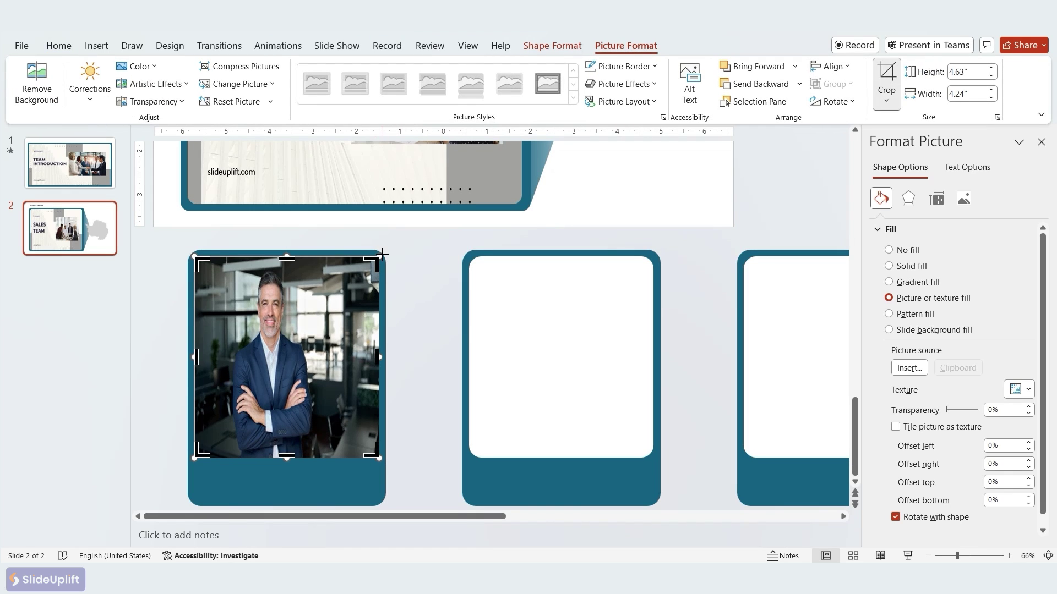
left_click_drag(382, 254, 554, 218)
left_click_drag(426, 290, 375, 318)
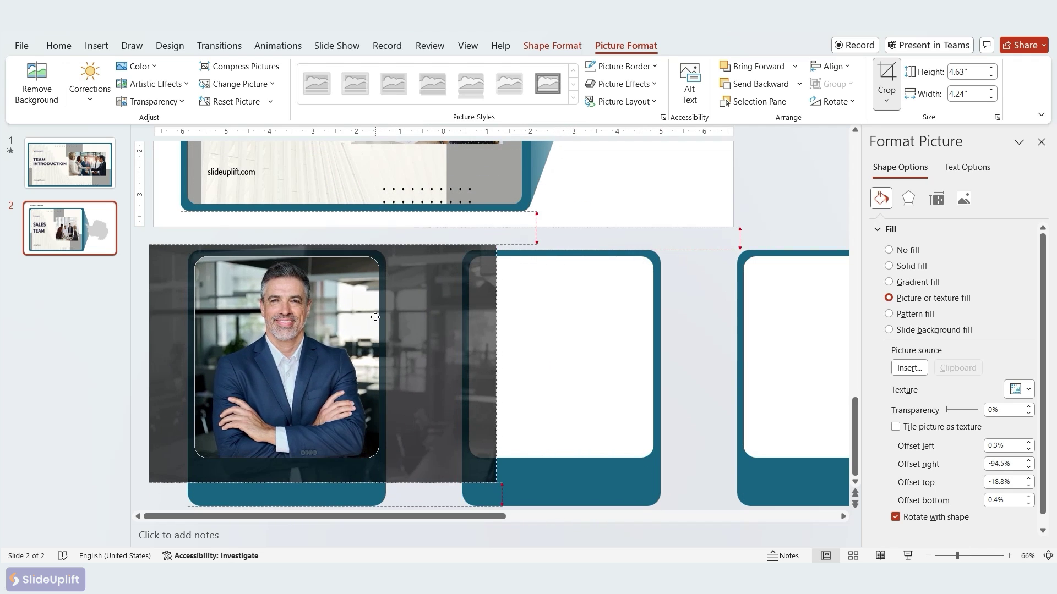
Step: Fill the second card's white panel with the picture of the man with a laptop and the woman with a tablet
left_click(527, 259)
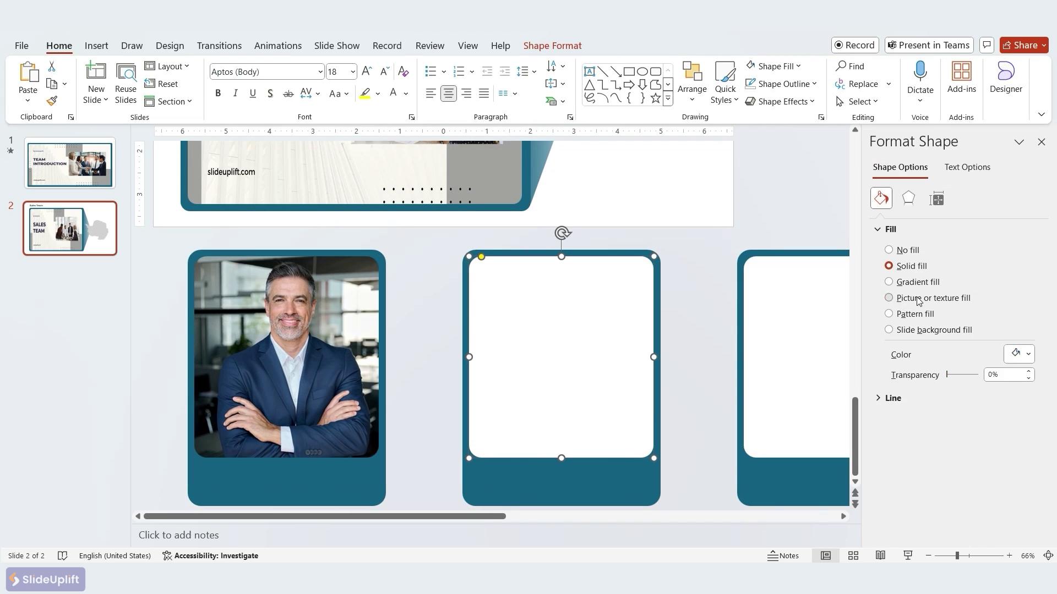
left_click(918, 298)
left_click(909, 368)
left_click(378, 227)
double_click(196, 172)
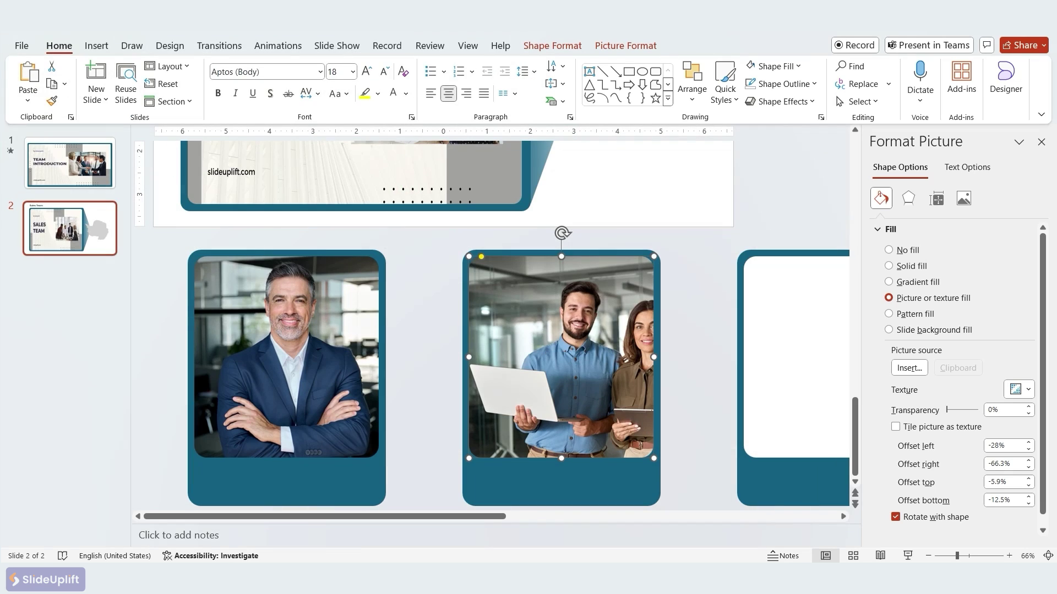
Step: Reposition the second card's picture within its crop frame to fit both people
left_click(625, 46)
left_click(886, 77)
left_click_drag(577, 352, 532, 334)
Step: Fill the third card's white panel with the picture of the blonde woman wearing glasses
left_click(796, 297)
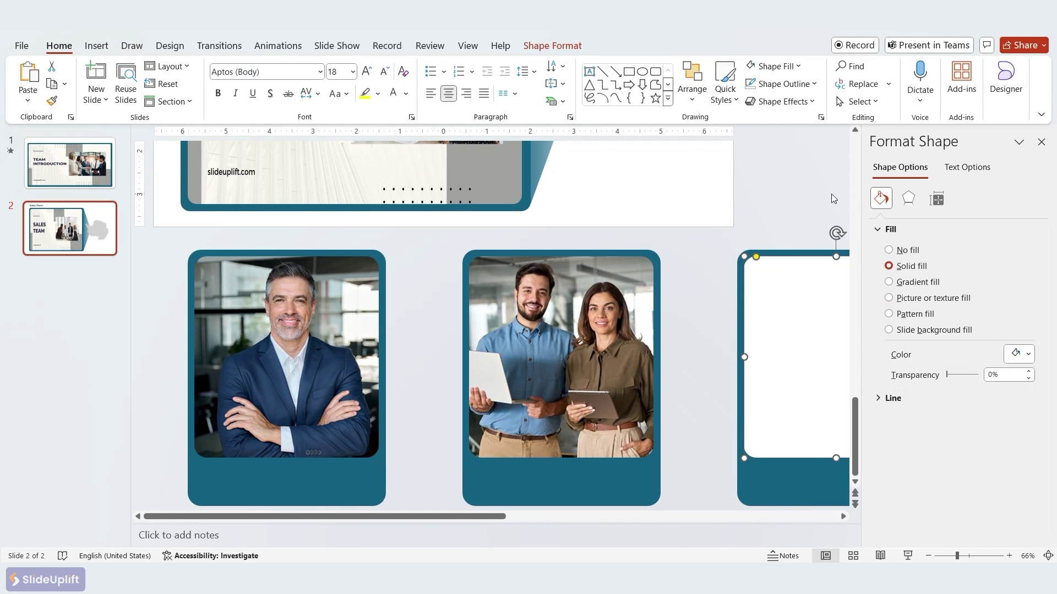
left_click(918, 298)
left_click(909, 367)
left_click(365, 229)
double_click(259, 203)
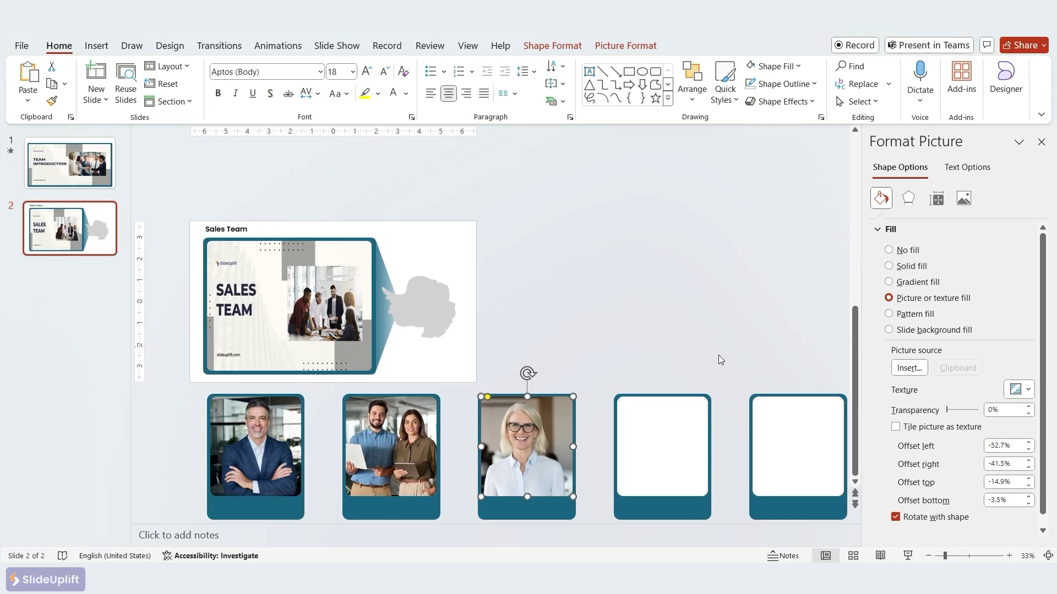
Step: Adjust the third card's picture within its crop frame to centre the woman
left_click(886, 77)
left_click_drag(567, 374, 578, 368)
left_click(646, 438)
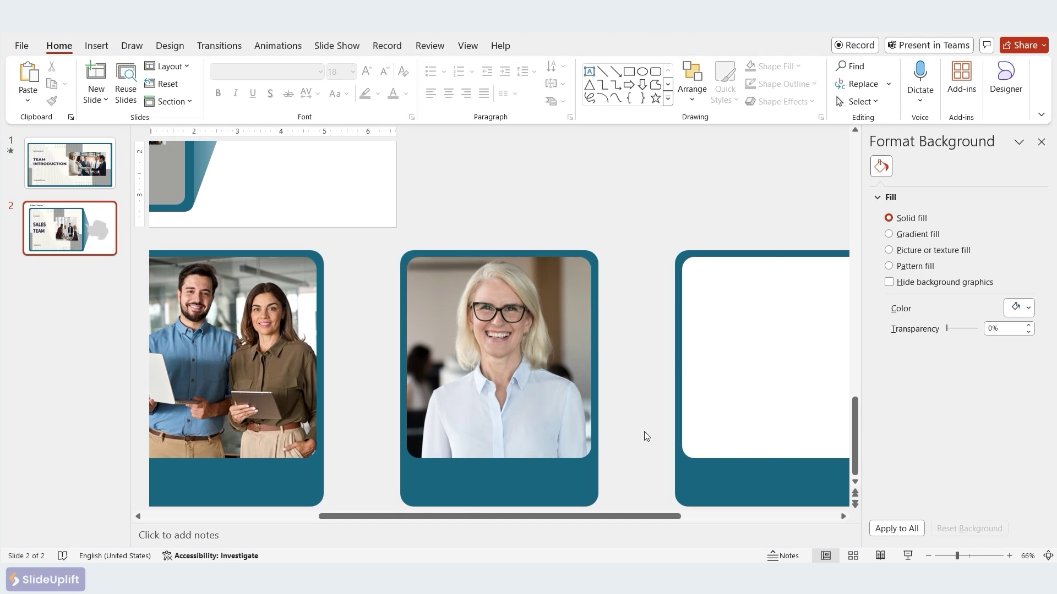
Step: Fill the fourth card's white panel with the team member picture file numbered 4
left_click(753, 378)
left_click(918, 298)
left_click(908, 368)
left_click(363, 237)
left_click(242, 191)
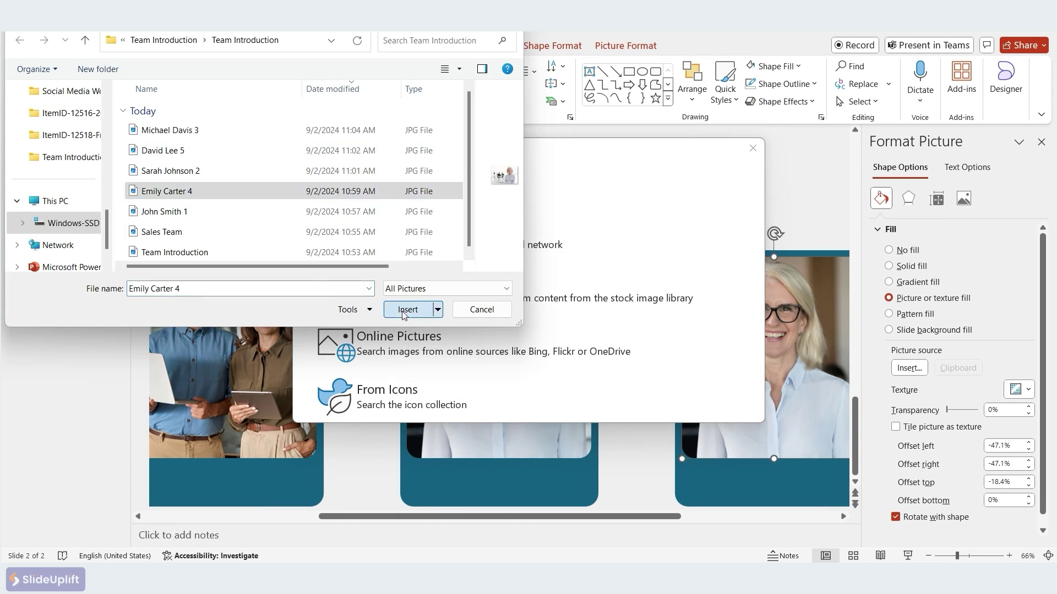
left_click(342, 309)
Step: Reposition the fourth card's picture within its crop frame to bring the woman into the panel
left_click(625, 46)
left_click(884, 77)
scroll(774, 355, "right", 2)
left_click_drag(774, 355, 702, 385)
left_click(687, 509)
Step: Fill the fifth card's white panel with the team member picture file numbered 5
left_click_drag(687, 516, 792, 516)
left_click(786, 370)
left_click(918, 298)
left_click(909, 368)
left_click(517, 242)
left_click(248, 151)
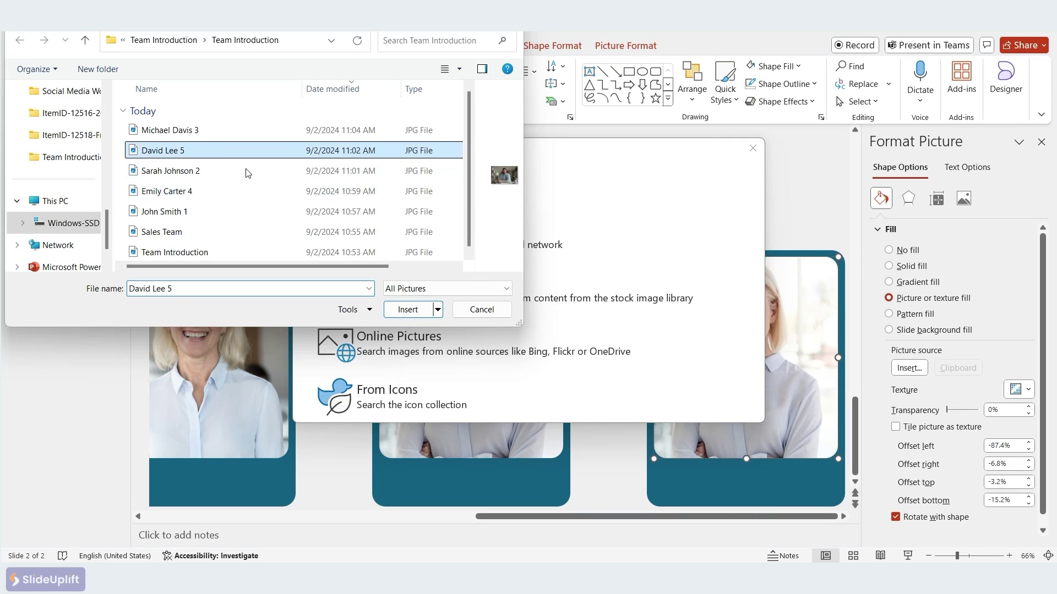
left_click(401, 309)
Step: Reposition the fifth card's picture within its crop frame to bring the person into the panel
left_click(625, 45)
left_click(885, 77)
left_click_drag(716, 363, 790, 357)
left_click(616, 161)
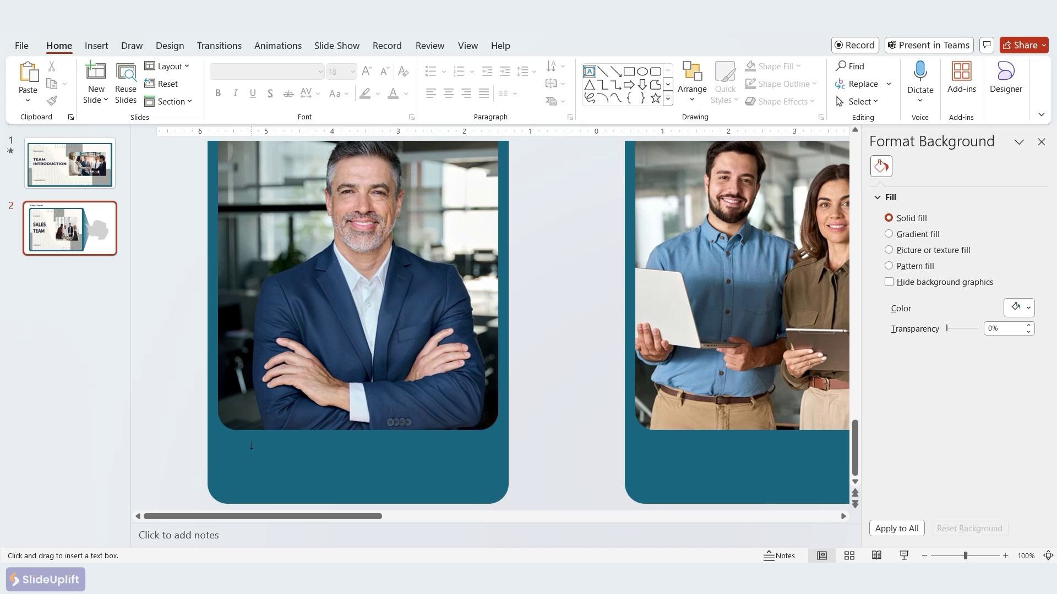
Step: Add a text box in the first card's lower band with the member's full name and "Sales Manager" on separate lines
left_click_drag(251, 448, 498, 465)
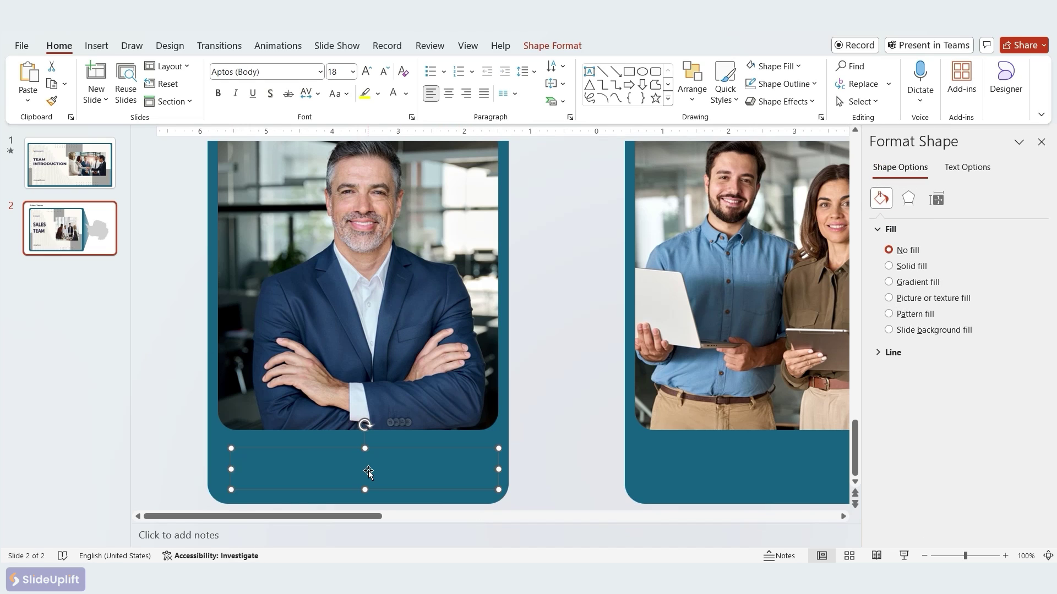
type("John Smith Sales Manager")
left_click(318, 461)
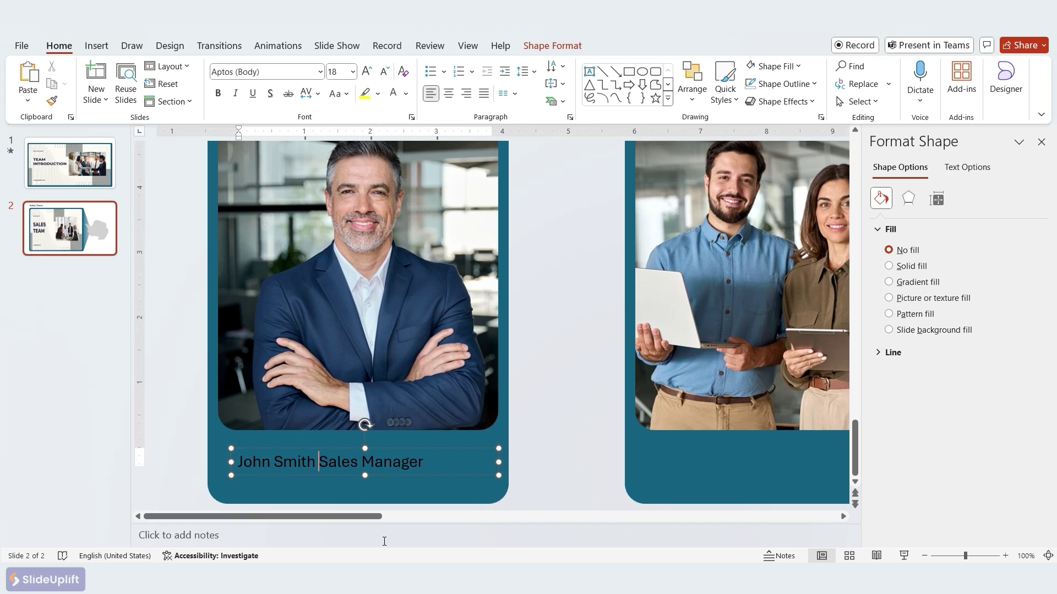
key("Return")
left_click(377, 451)
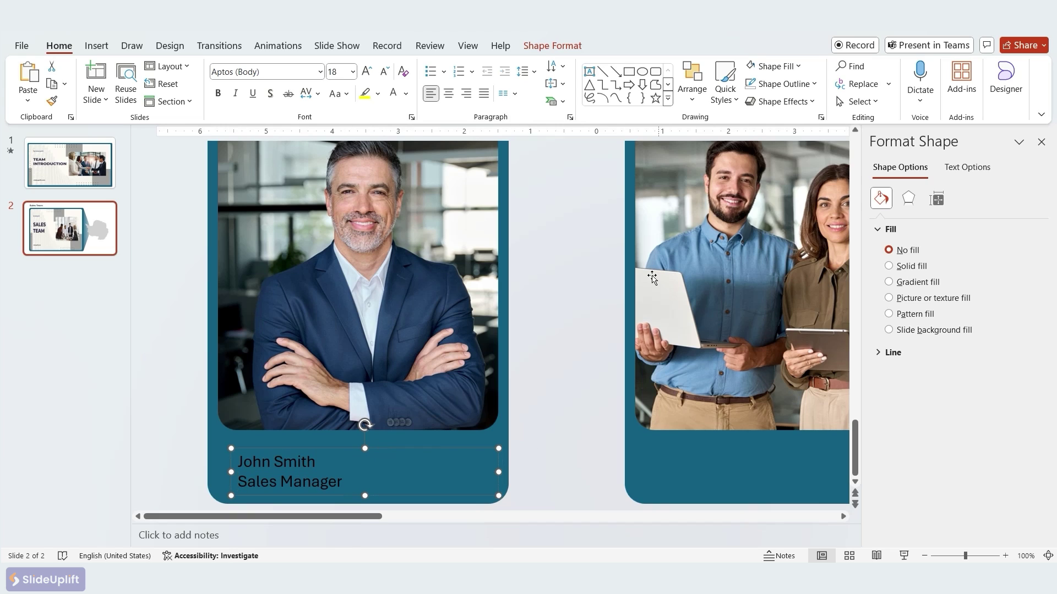
Step: Centre the first card's caption, colour its text white and set the font to Poppins SemiBold
left_click(449, 94)
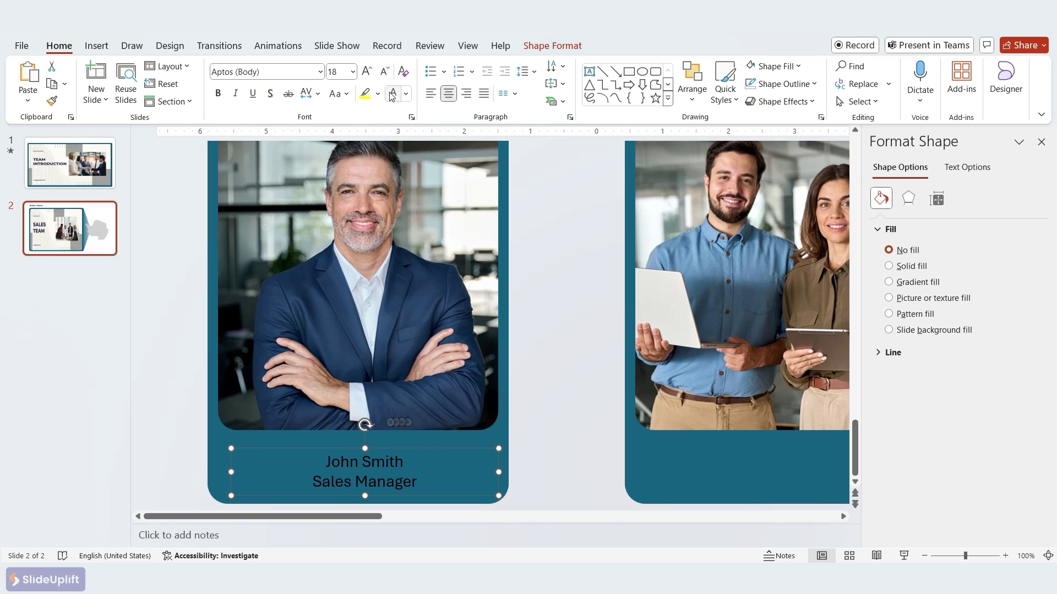
left_click(392, 94)
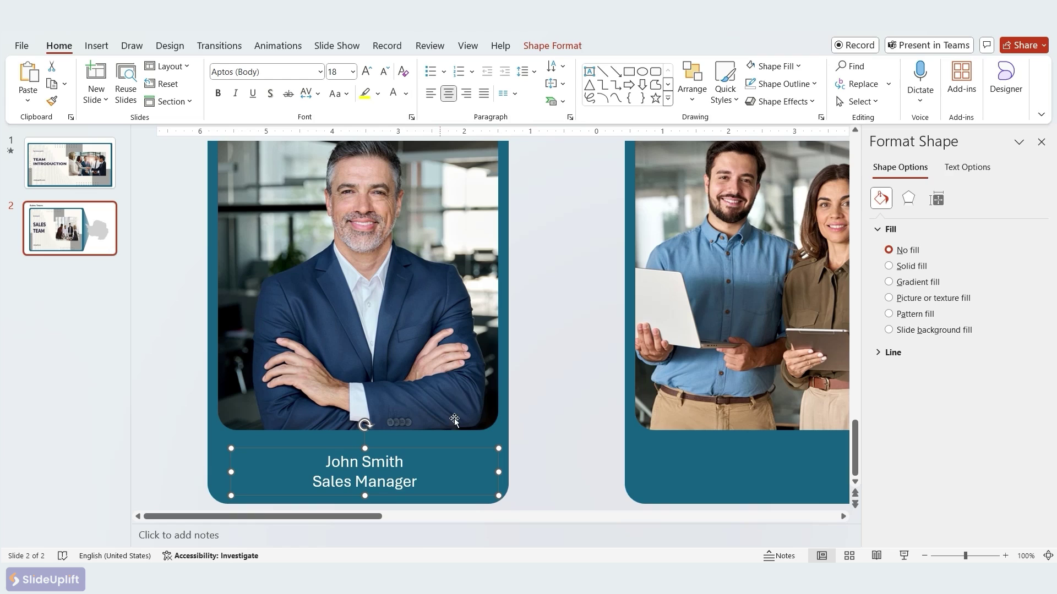
left_click(239, 71)
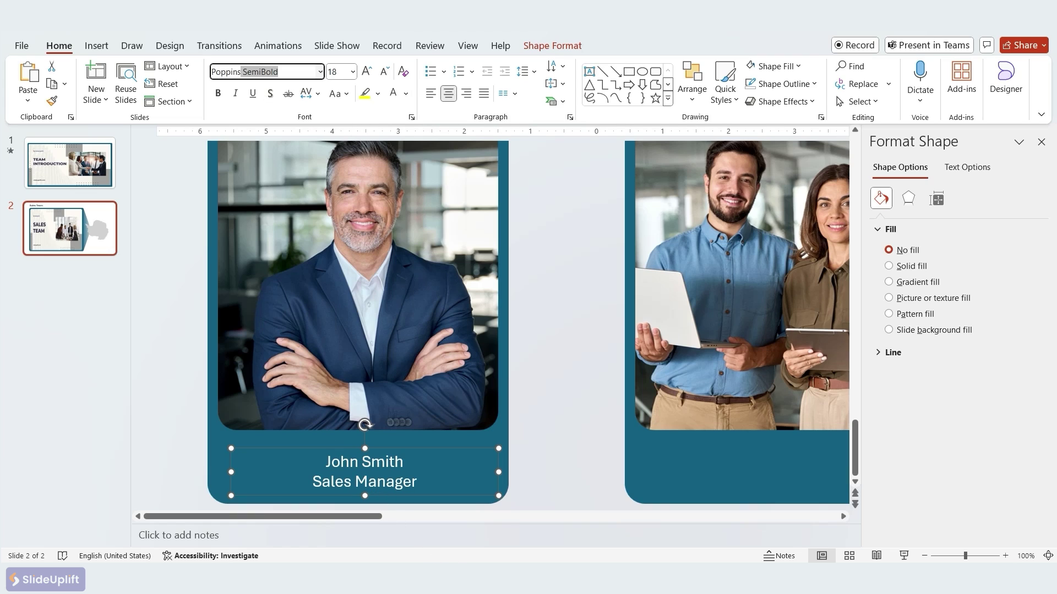
key("Return")
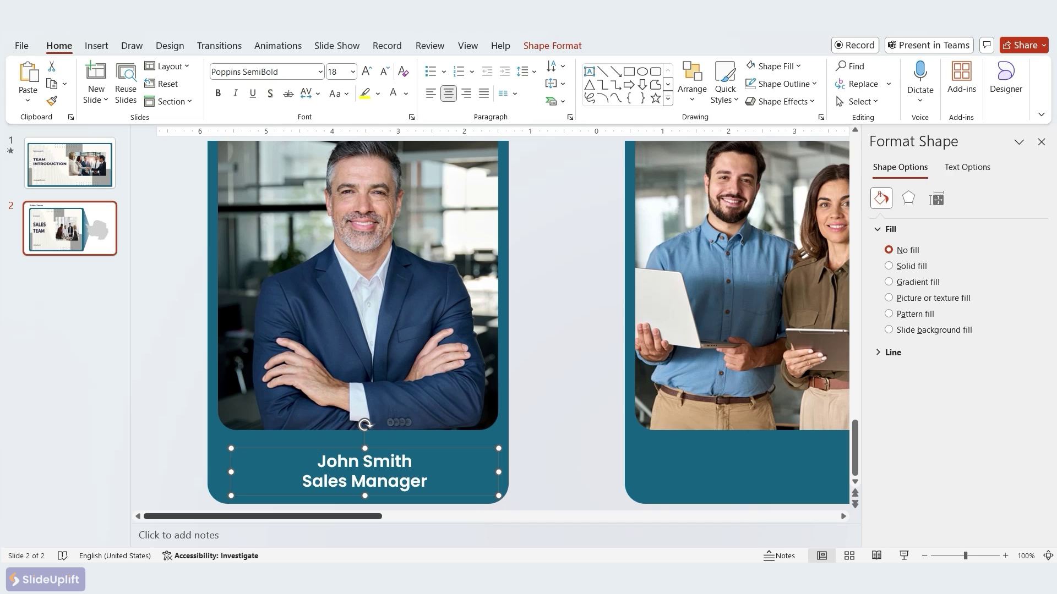
Step: Set the "Sales Manager" line of the first card's caption to the regular Poppins font at 14 pt
triple_click(338, 481)
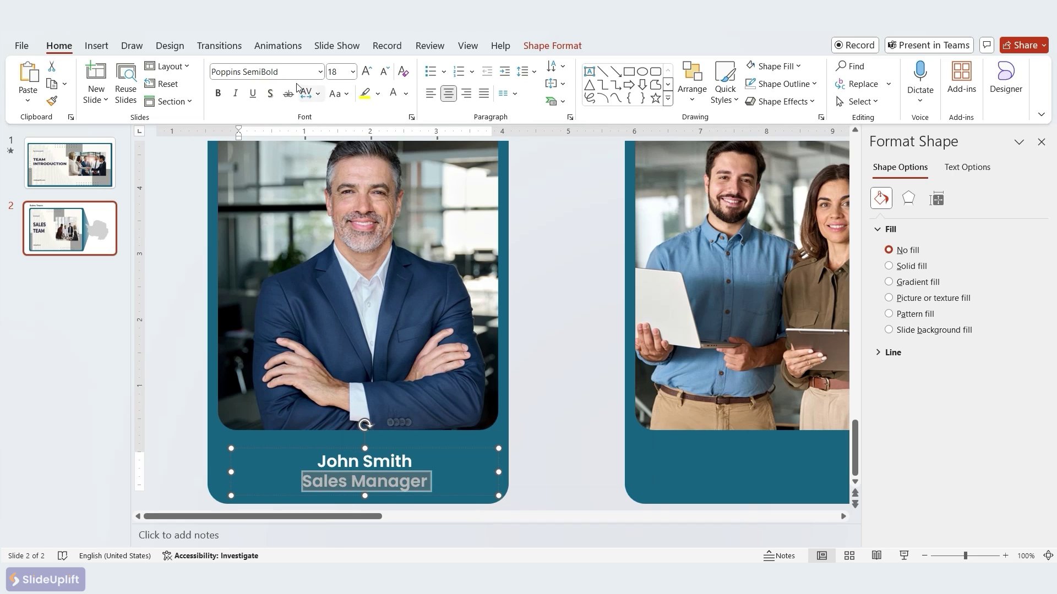
left_click(281, 70)
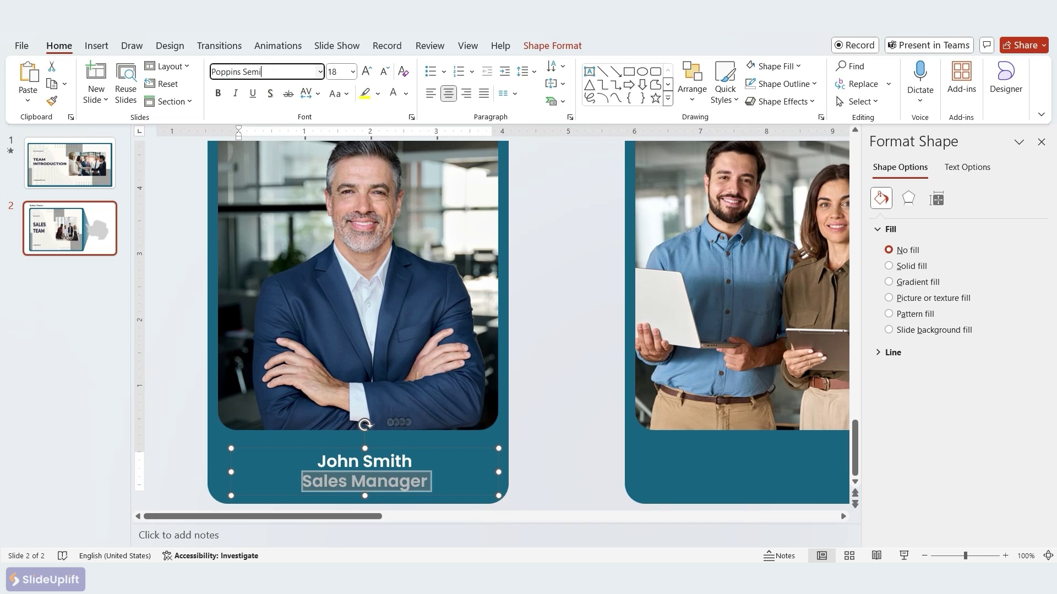
key("BackSpace")
key("BackSpace")
key("BackSpace")
key("BackSpace")
key("BackSpace")
key("Return")
left_click(384, 71)
left_click(384, 71)
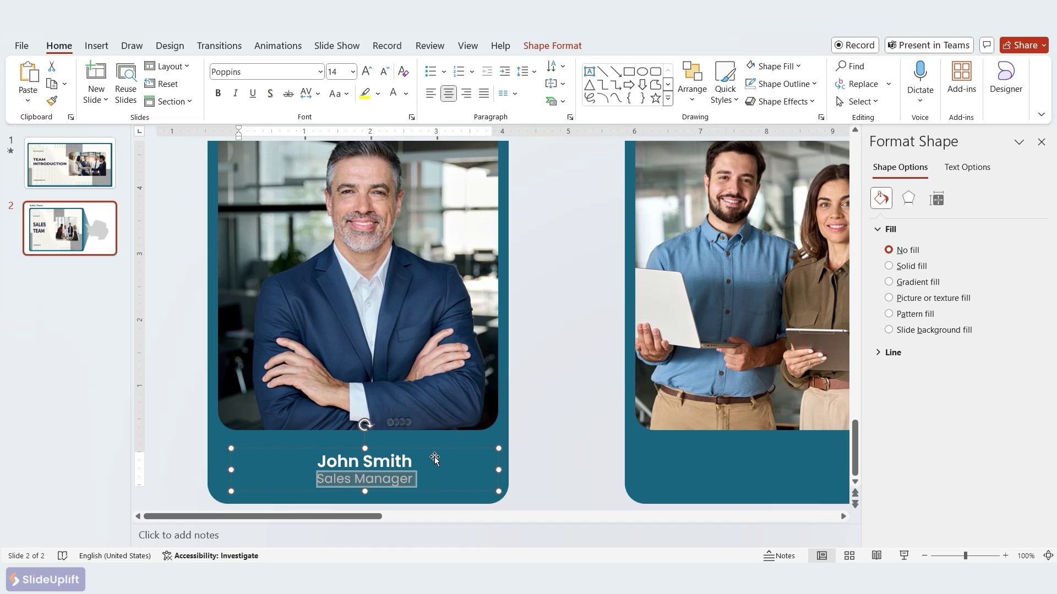
Step: Copy the caption to the other cards with each member's name and the titles Account Executive, Sales Representative, Sales Development Representative and Sales Engineer
left_click_drag(430, 451, 423, 449)
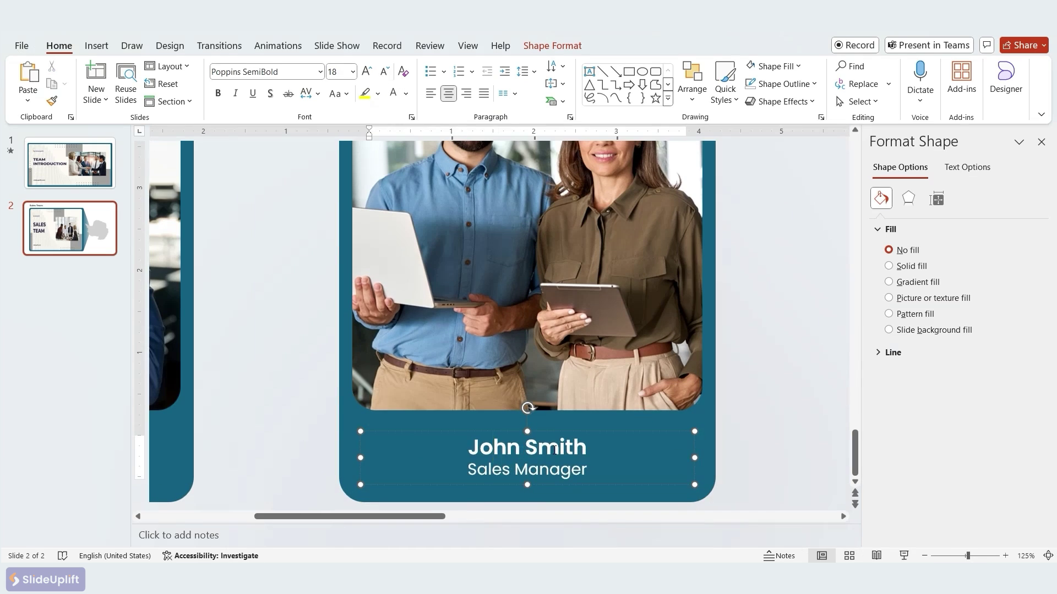
triple_click(544, 474)
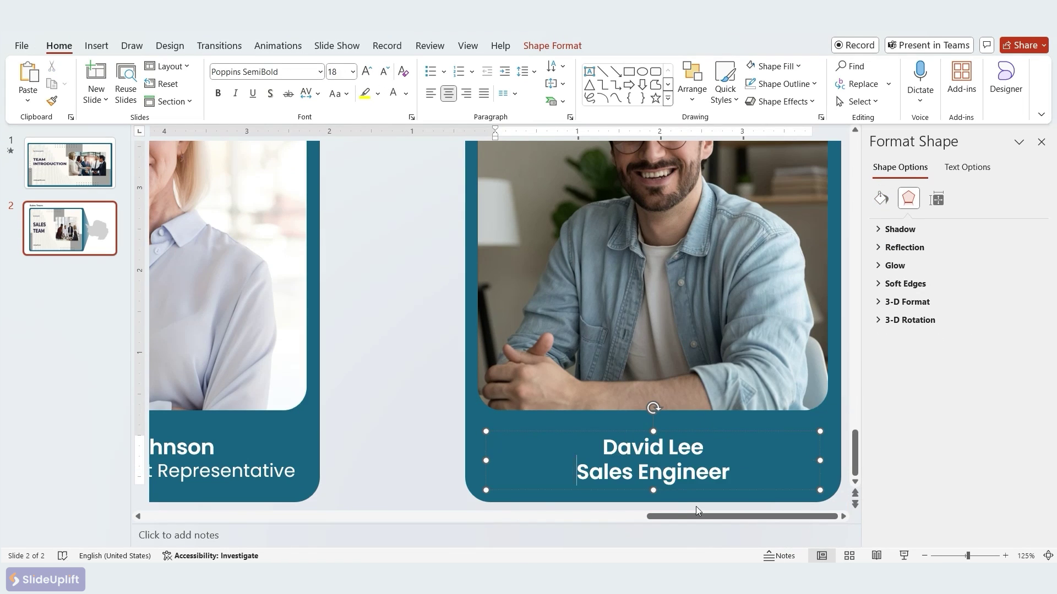
triple_click(640, 475)
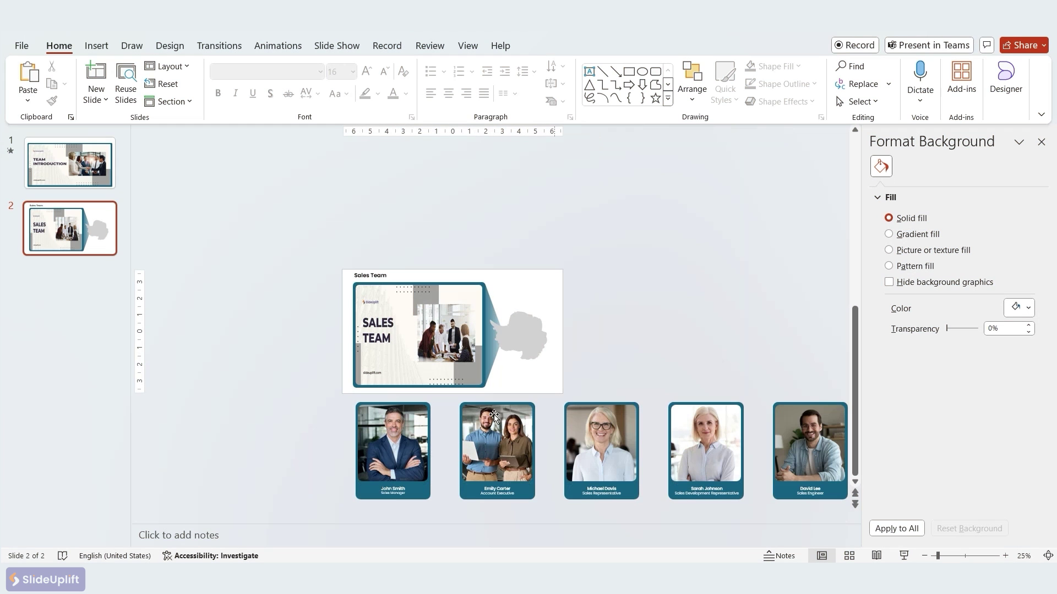
Step: Group the five captioned member cards and move the group up onto the slide, level with the Sales Team panel
left_click_drag(349, 398, 857, 512)
key("ctrl+g")
left_click_drag(488, 452, 483, 340)
scroll(469, 338, "up", 3)
scroll(504, 339, "down", 1)
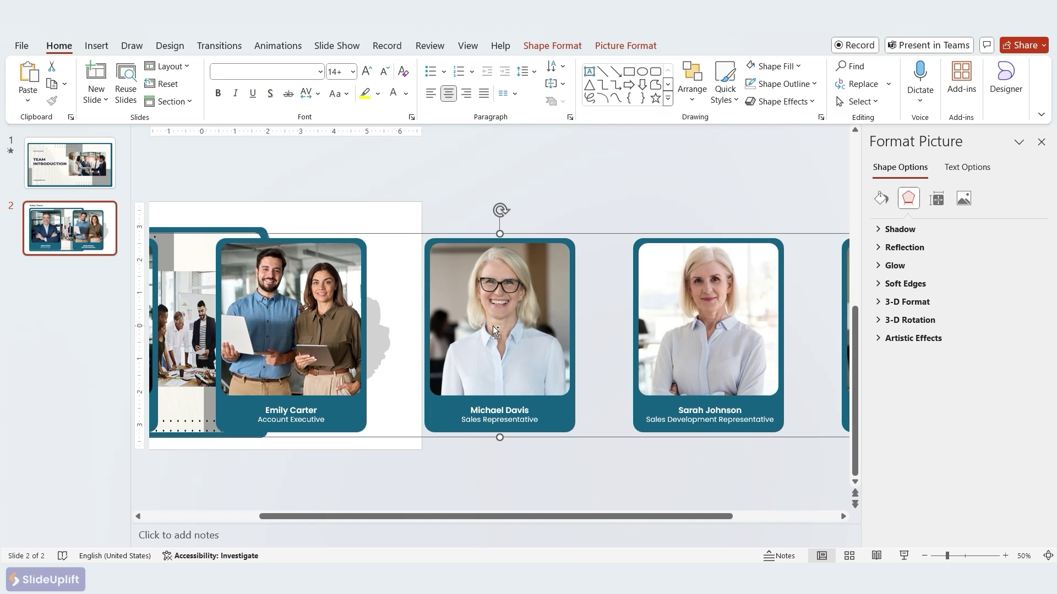
scroll(494, 322, "down", 2)
left_click_drag(518, 333, 519, 330)
left_click(523, 216)
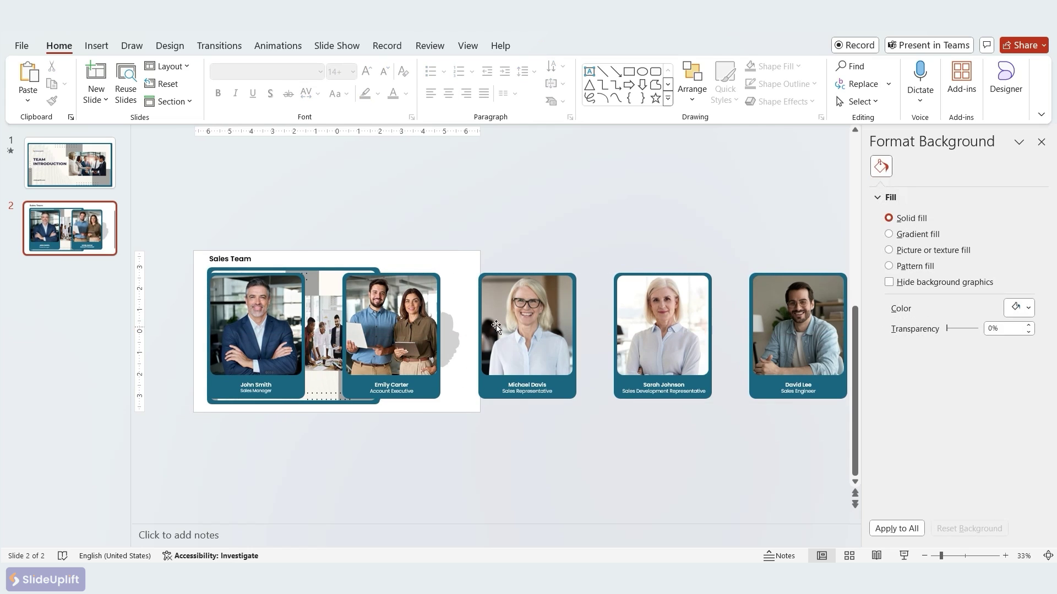
Step: Send the group of member cards to the back, behind the Sales Team panel and map
left_click(515, 330)
right_click(516, 330)
left_click(573, 404)
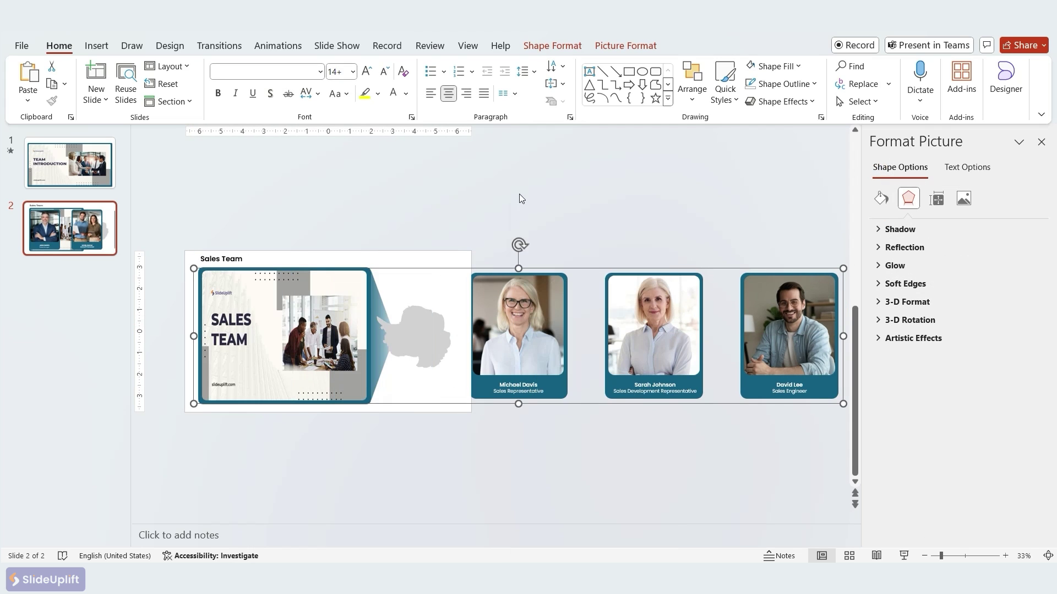
left_click(523, 194)
Step: Apply a Lines motion path to the Sales Team panel group, set its direction to Right and extend its end point over the map
left_click(412, 302)
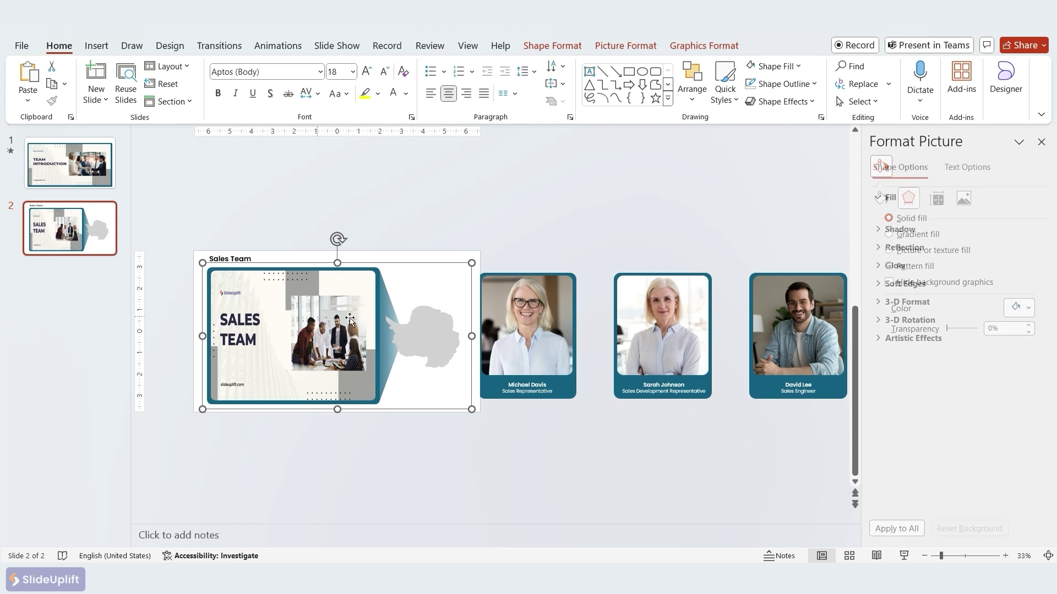
left_click(278, 46)
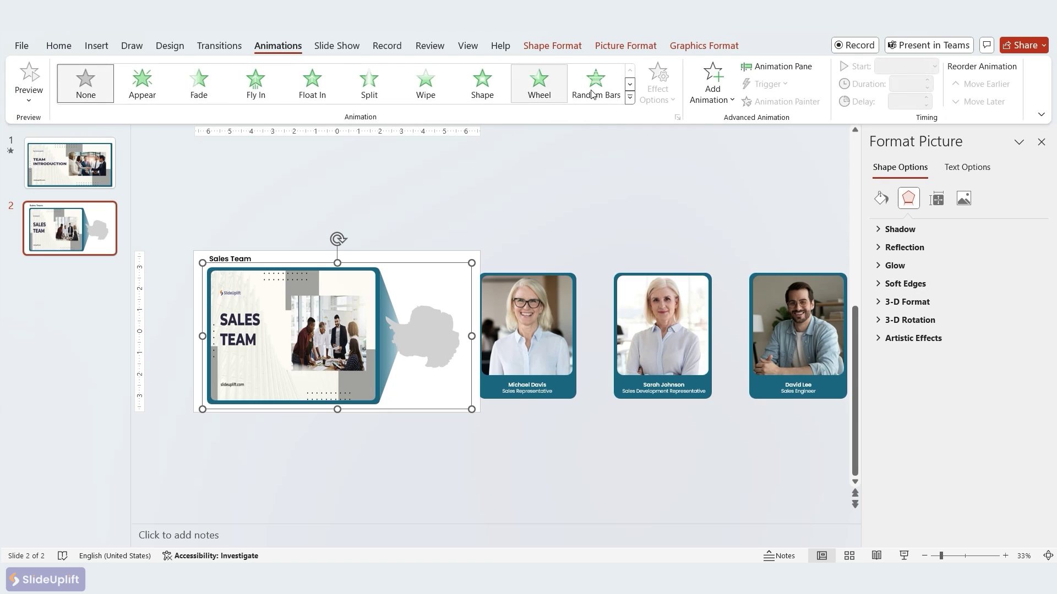
left_click(632, 102)
scroll(594, 192, "down", 2)
left_click(83, 429)
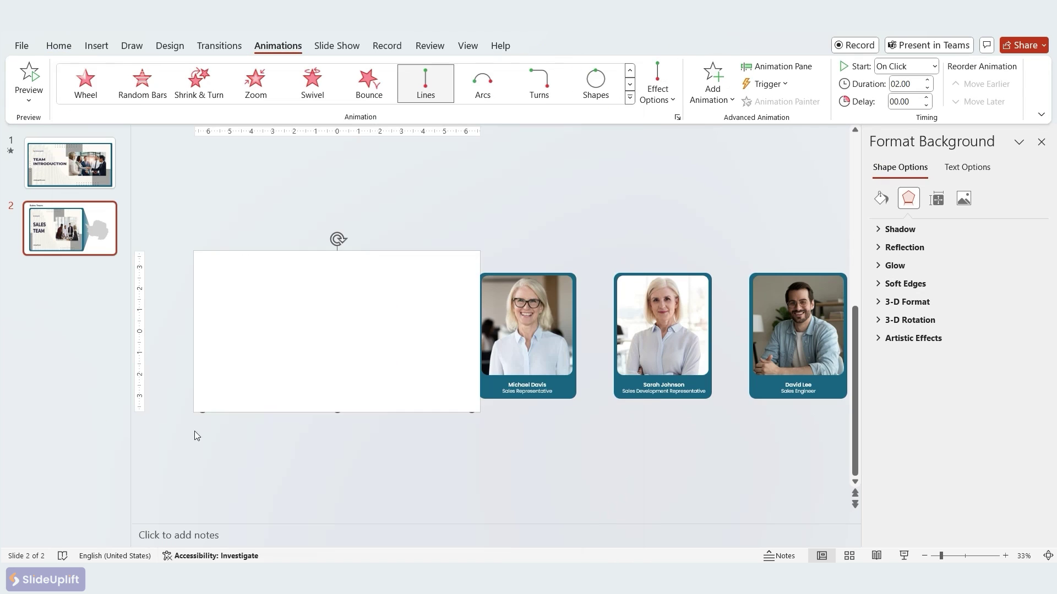
left_click(676, 84)
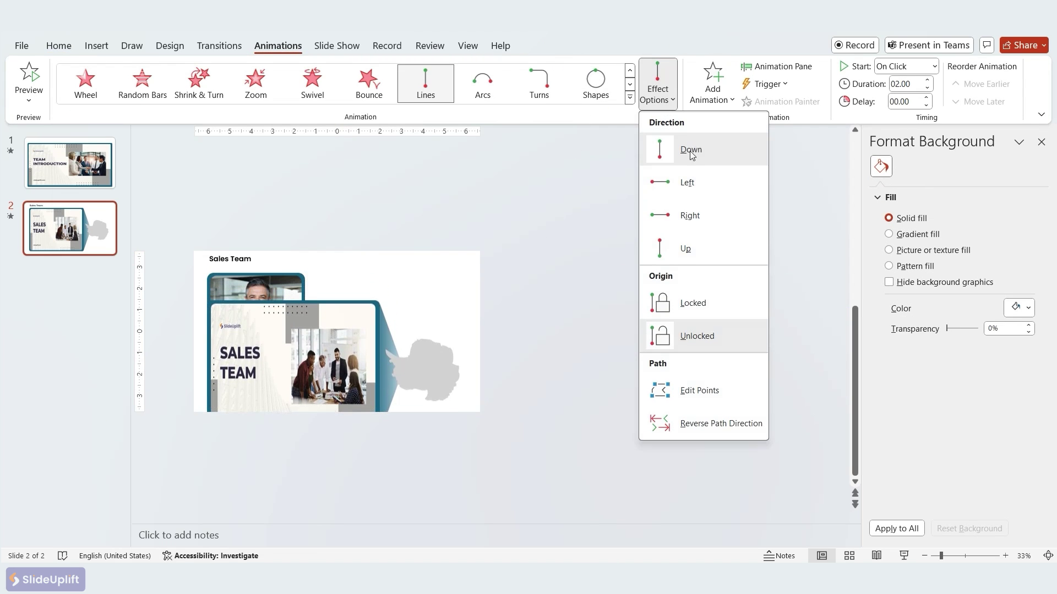
left_click(690, 216)
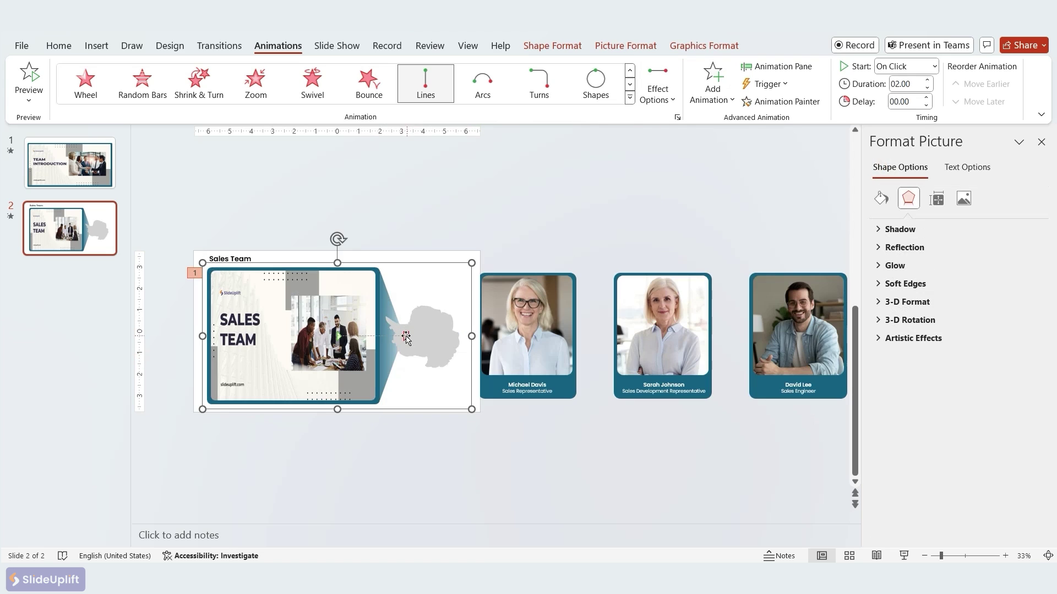
left_click_drag(406, 337, 484, 336)
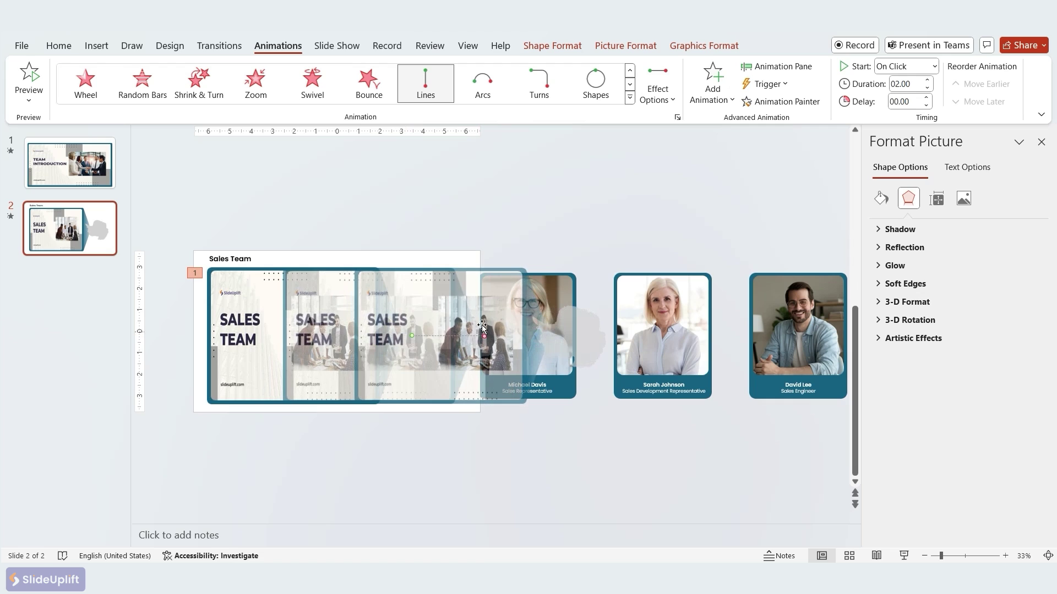
Step: Duplicate the Sales Team slide
left_click(495, 219)
key("ctrl+d")
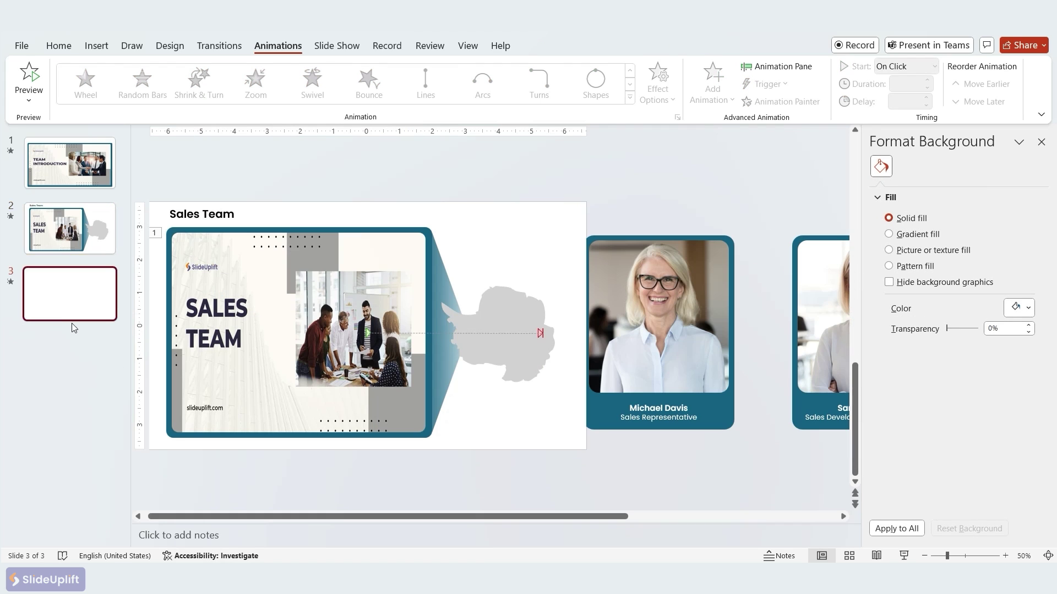
scroll(593, 326, "down", 2)
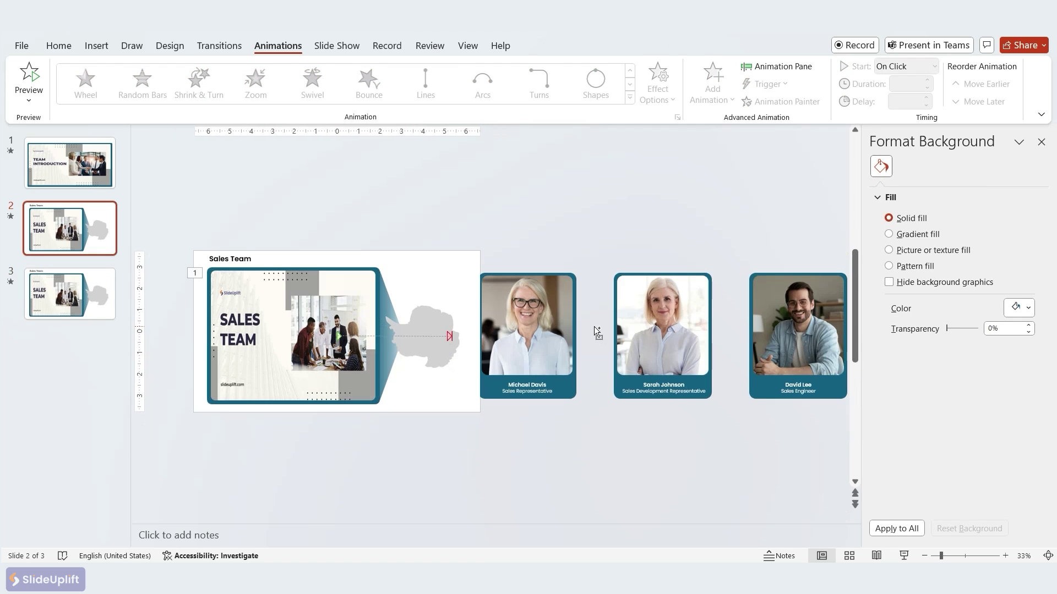
left_click(276, 334)
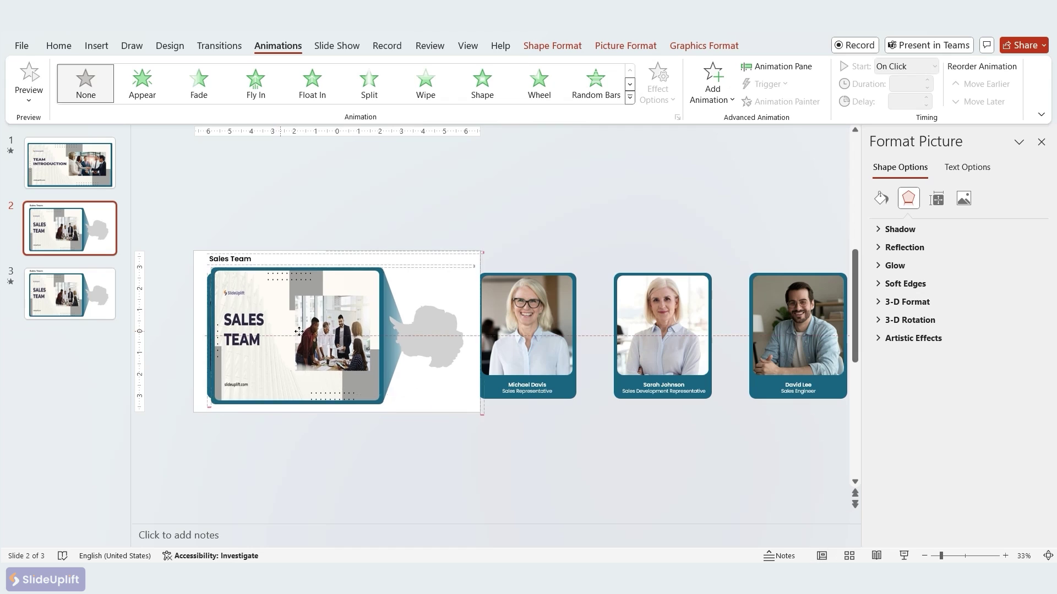
left_click_drag(277, 334, 394, 325)
left_click(226, 317)
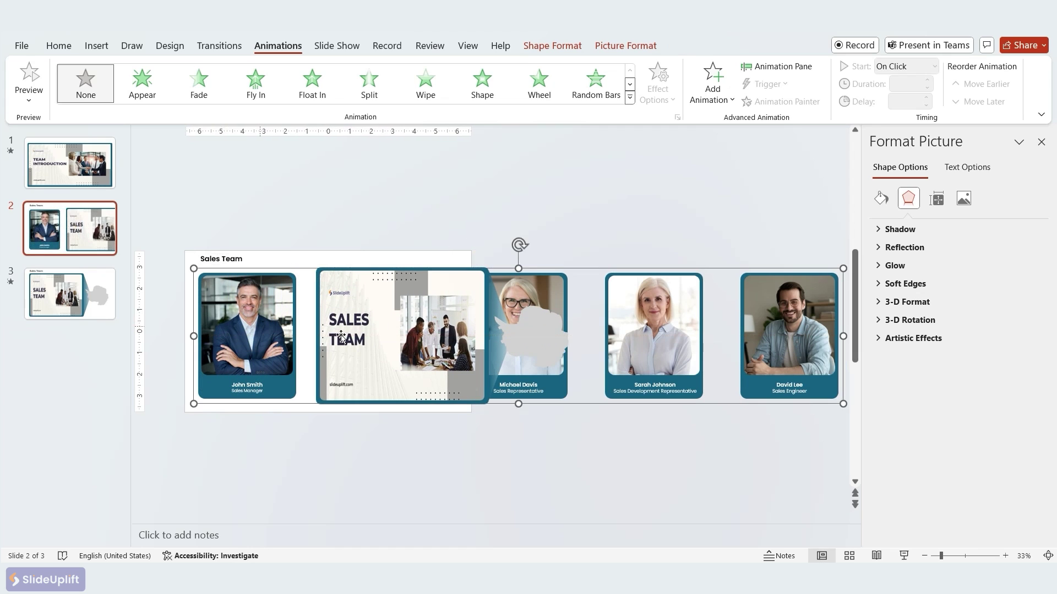
left_click_drag(696, 337, 541, 303)
key("ctrl+z")
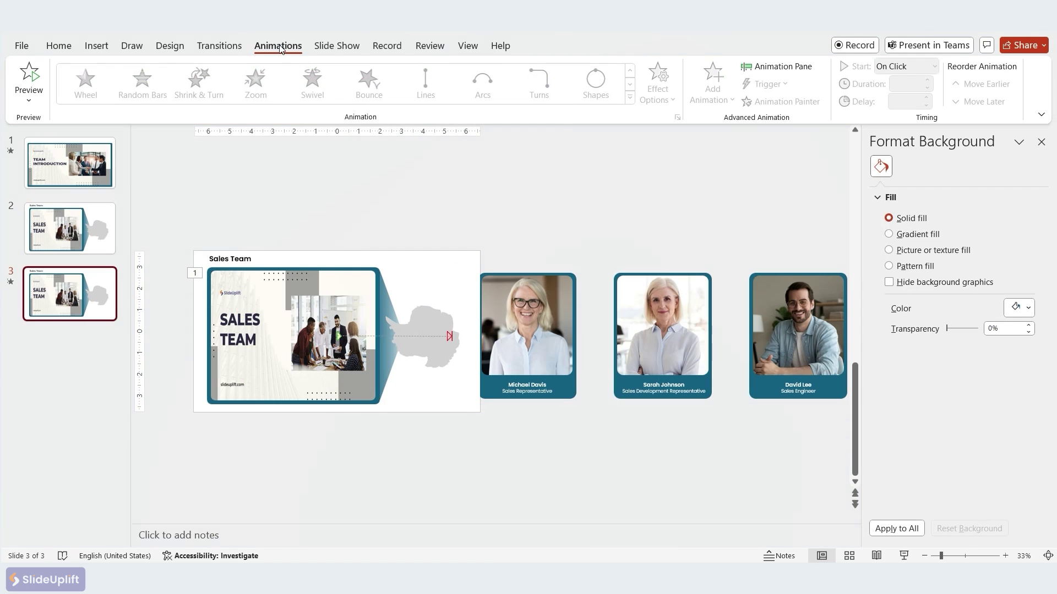
Step: Remove the motion path animation from the Sales Team panel group on slide 3
left_click(292, 336)
left_click(630, 97)
left_click(86, 101)
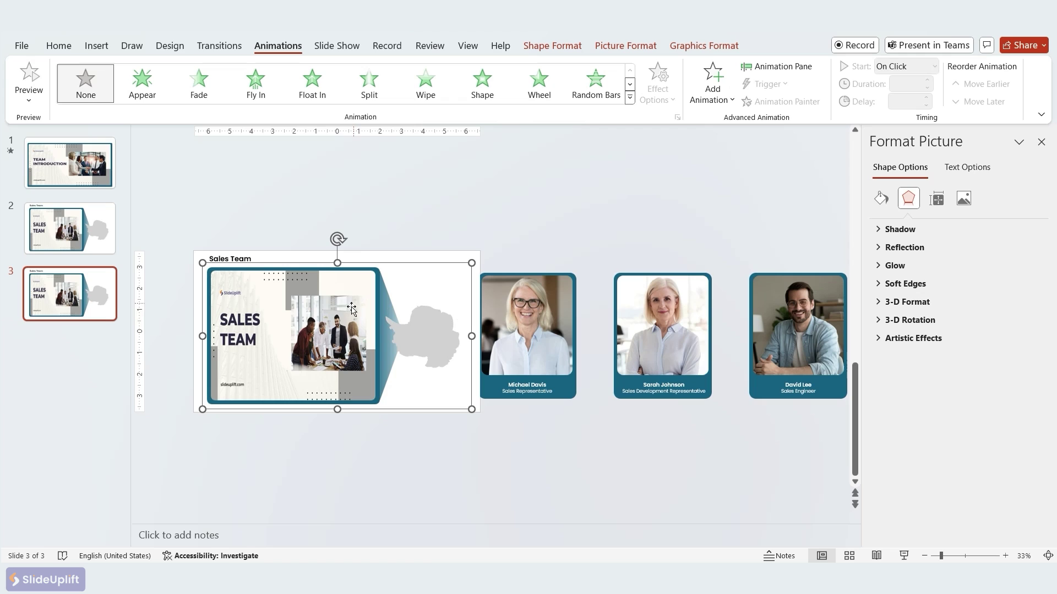
Step: On slide 3, move the Sales Team panel group right and shift the card row left until the second card sits beside the panel
left_click_drag(313, 326, 431, 325)
left_click(703, 334)
left_click_drag(657, 335, 513, 335)
Step: Duplicate slide 3 and shift the copy's card row left until the third card sits beside the Sales Team panel
right_click(83, 297)
left_click(103, 370)
left_click(693, 301)
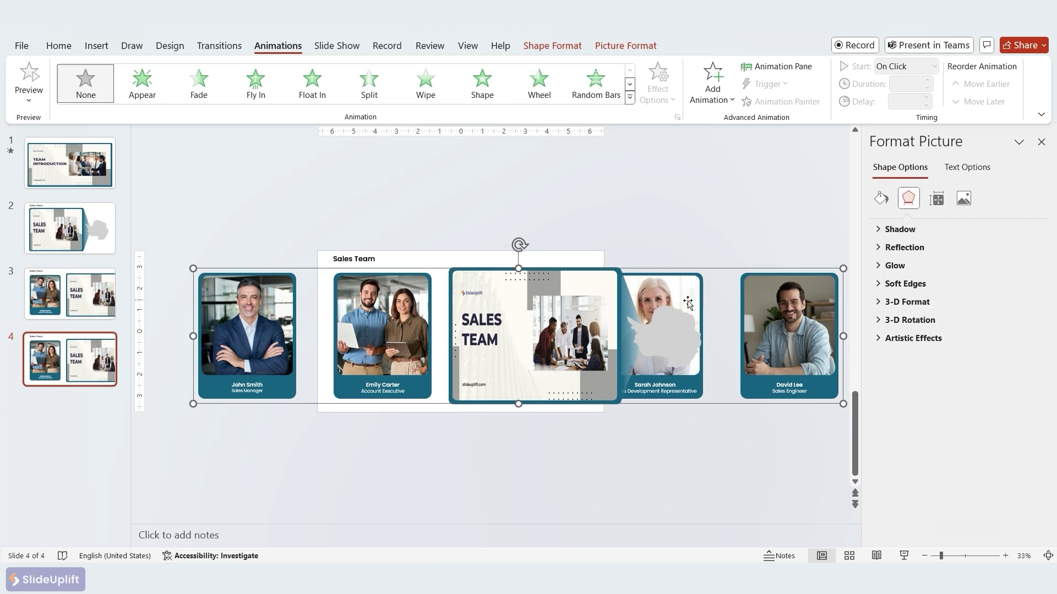
left_click_drag(693, 301, 557, 301)
Step: Duplicate slide 4 and shift the copy's card row left until the fourth card sits beside the Sales Team panel
right_click(101, 355)
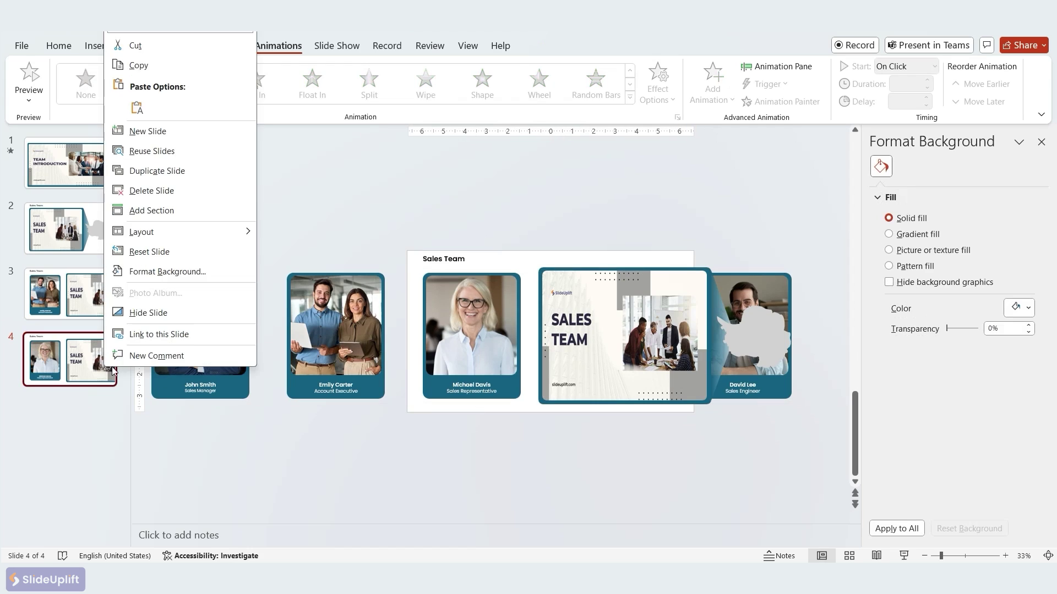
left_click(160, 150)
left_click(787, 298)
left_click_drag(787, 298, 369, 327)
Step: Duplicate slide 5 and shift the copy's card row left until the fifth card sits beside the Sales Team panel
right_click(72, 432)
left_click(138, 234)
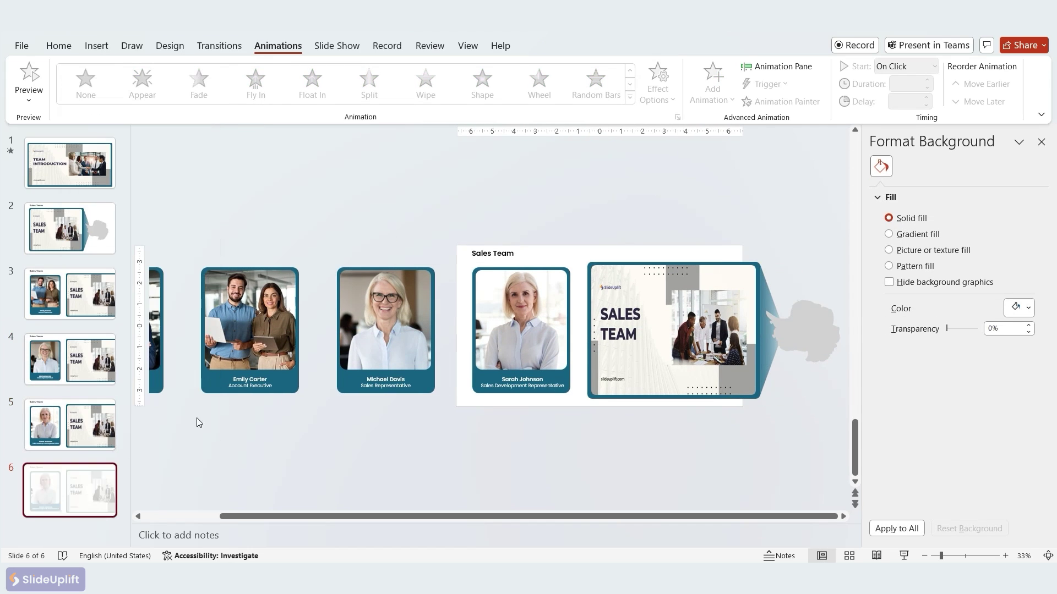
left_click_drag(526, 329, 410, 330)
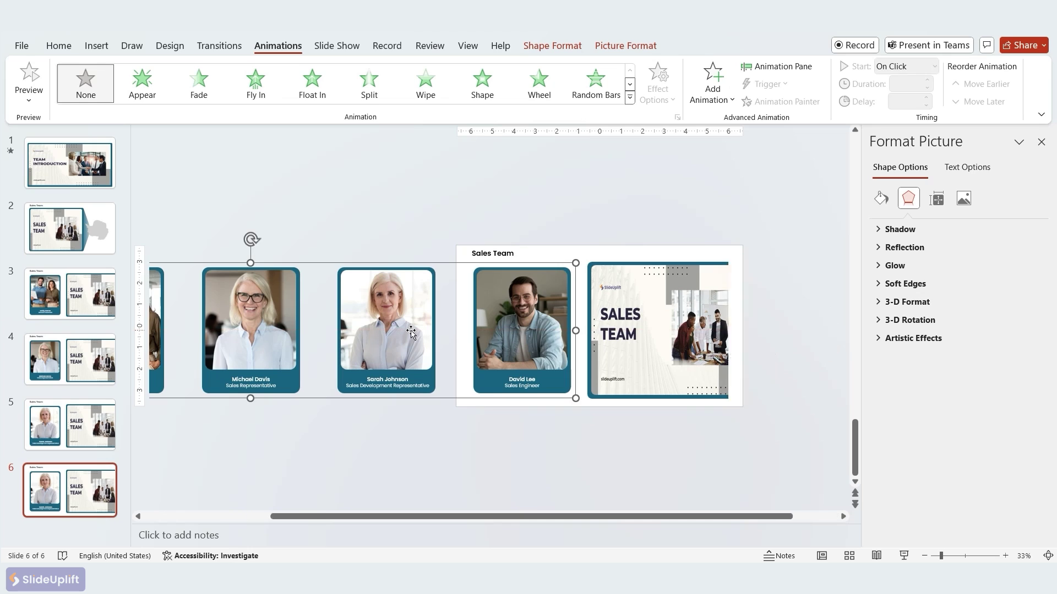
Step: Apply the Morph transition to each of slides 2 through 6
left_click(54, 223)
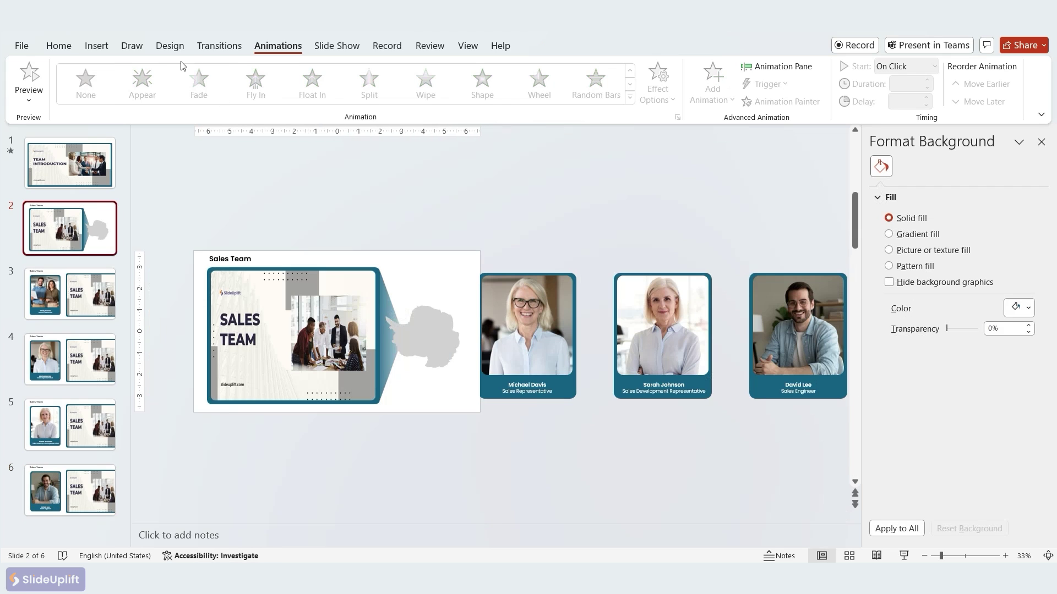
left_click(219, 47)
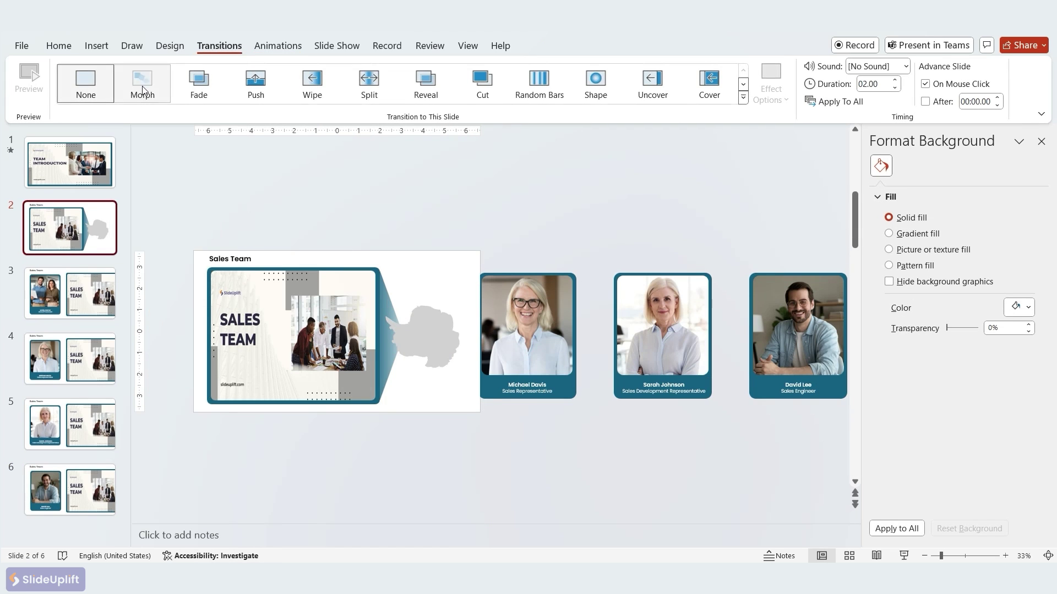
left_click(142, 85)
left_click(110, 290)
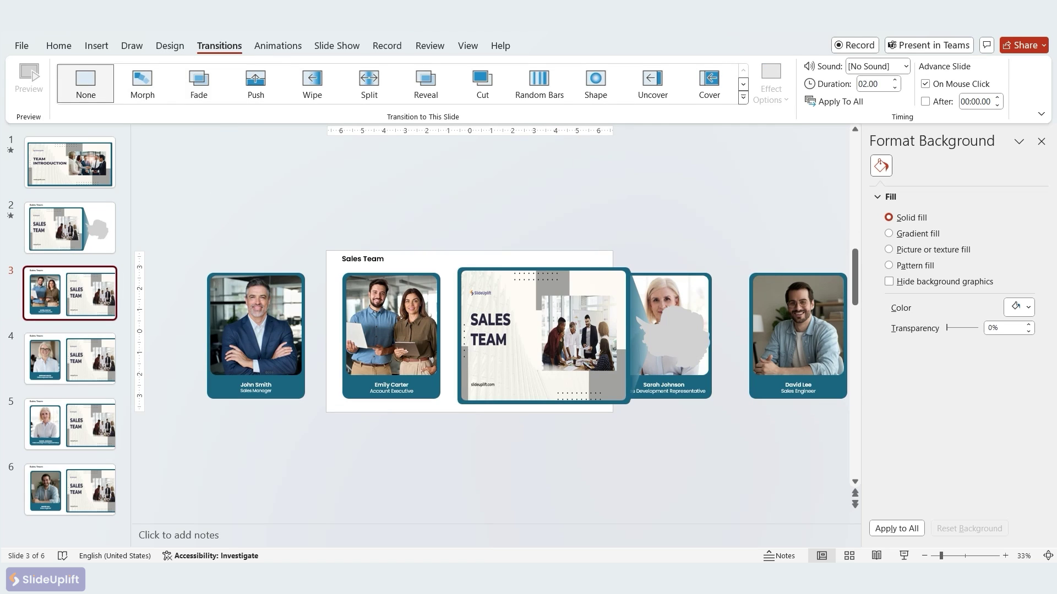
left_click(142, 86)
left_click(70, 358)
left_click(142, 86)
left_click(69, 424)
left_click(142, 85)
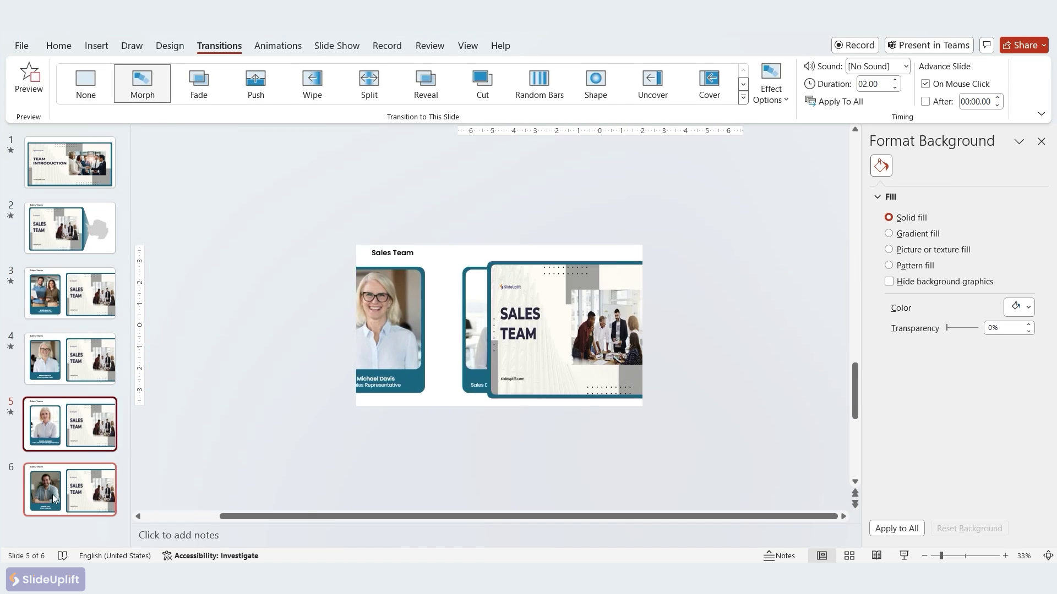
left_click(54, 499)
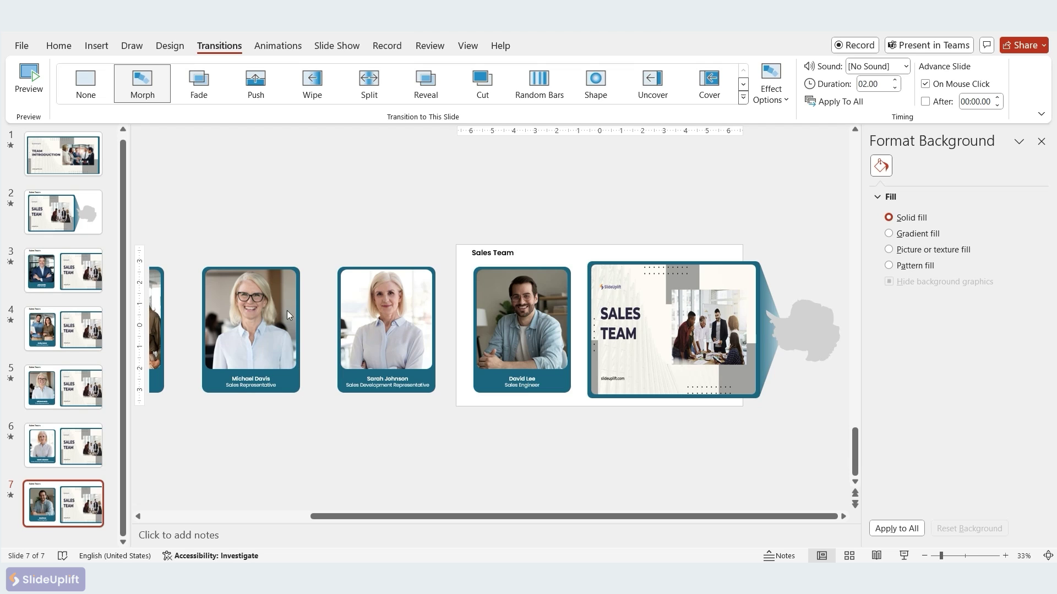
Step: Add a new slide after slide 7 and clear its title and content placeholders
left_click(58, 46)
left_click(95, 83)
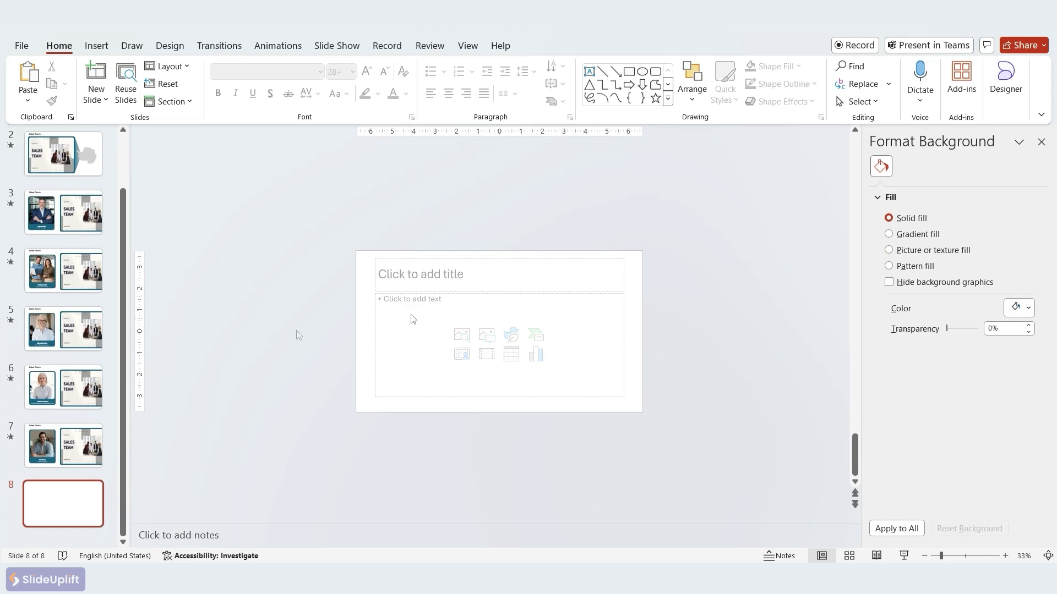
scroll(411, 313, "up", 3)
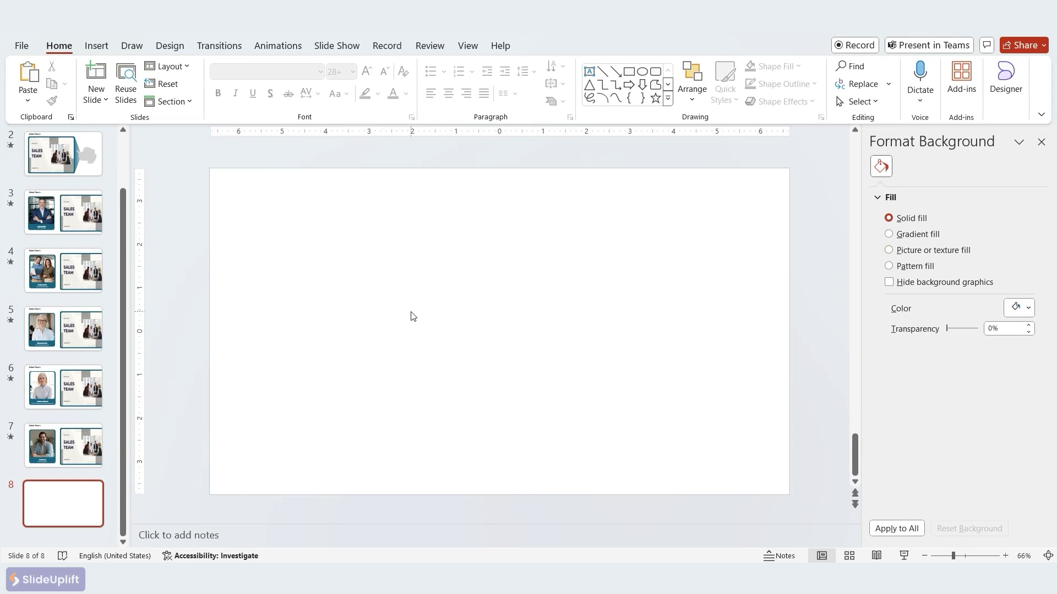
Step: Draw a rounded rectangle about 3.41" high and 2.92" wide in the slide's upper-left area, reduce its corner rounding and shorten it slightly
left_click(655, 71)
mouse_move(222, 200)
left_mouse_down()
mouse_move(339, 361)
mouse_move(349, 349)
left_mouse_up()
left_click_drag(242, 200, 229, 200)
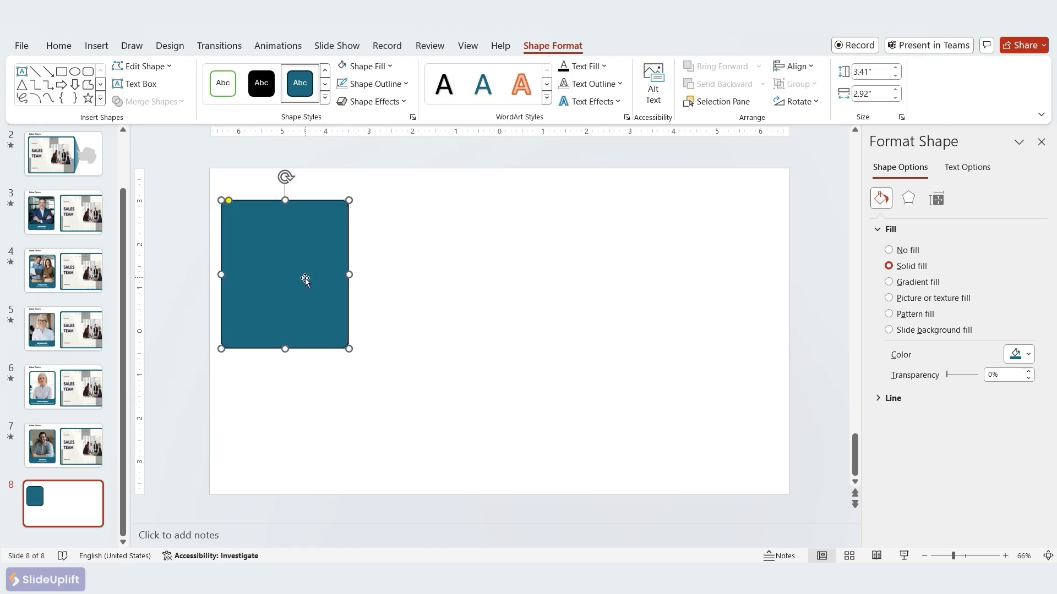
left_click_drag(304, 279, 309, 278)
left_click_drag(289, 349, 289, 343)
Step: Duplicate the rounded rectangle directly below the first and resize both to a height of about 3.18"
key("ctrl+d")
left_click_drag(316, 260, 305, 403)
key("ctrl+a")
left_click_drag(289, 495, 289, 491)
left_click(305, 404)
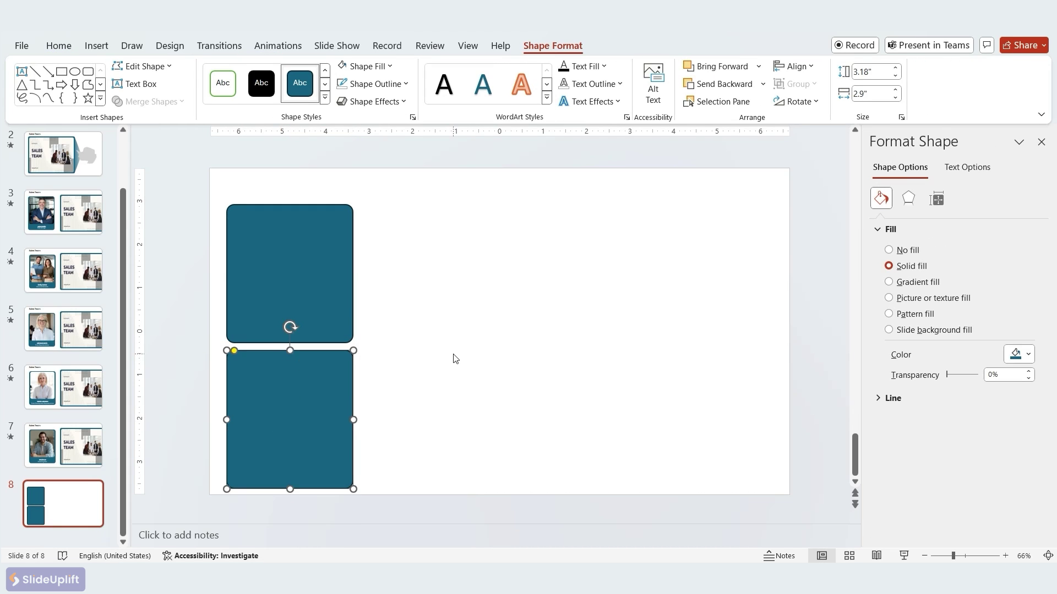
Step: Duplicate the two rectangles as a second column beside the first, and widen all four rectangles
left_click(453, 359)
key("ctrl+a")
key("ctrl+d")
left_click_drag(325, 390, 542, 384)
key("ctrl+a")
left_click_drag(577, 416, 597, 416)
left_click_drag(541, 320, 469, 321)
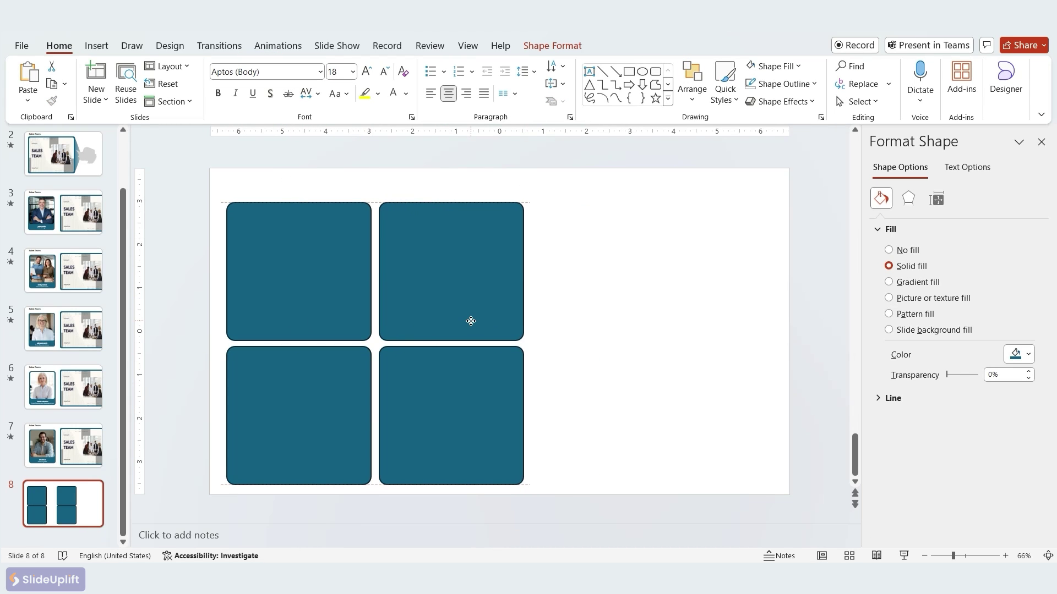
Step: Duplicate a rectangle as a third column, stretch it to span both rows, widen it and reposition the columns on the slide
key("ctrl+d")
left_click_drag(423, 257, 569, 250)
left_click_drag(604, 340, 604, 485)
left_click_drag(672, 342, 695, 343)
key("ctrl+a")
left_click(609, 390, "shift")
left_click_drag(609, 390, 685, 387)
left_click_drag(434, 327, 455, 326)
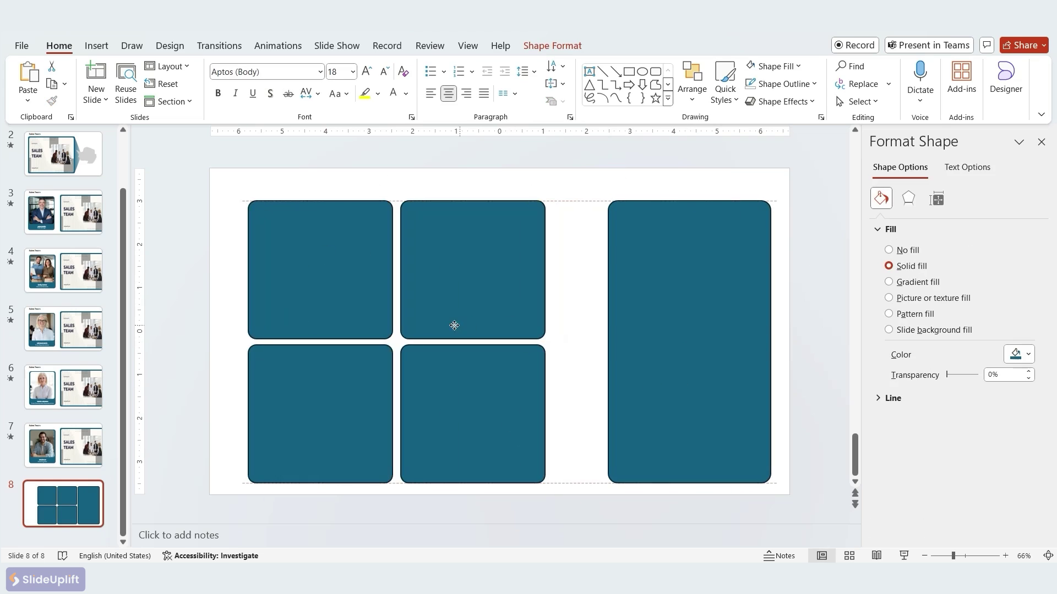
Step: Widen the four small rectangles and the tall one, and respace the three columns across the slide
left_click_drag(545, 270, 562, 270)
left_click_drag(609, 341, 592, 342)
left_click_drag(422, 241, 449, 240)
left_click(581, 341)
left_click_drag(487, 297, 493, 297)
Step: Duplicate all five rectangles and shrink the copies to inset photo frames within the upper part of each card
left_click(313, 262)
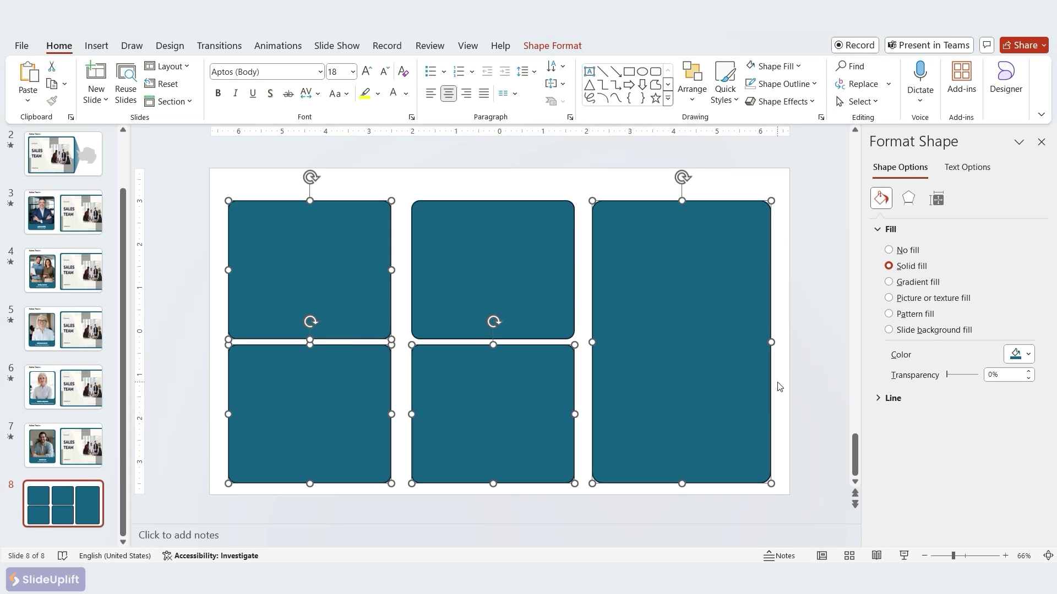
key("ctrl+d")
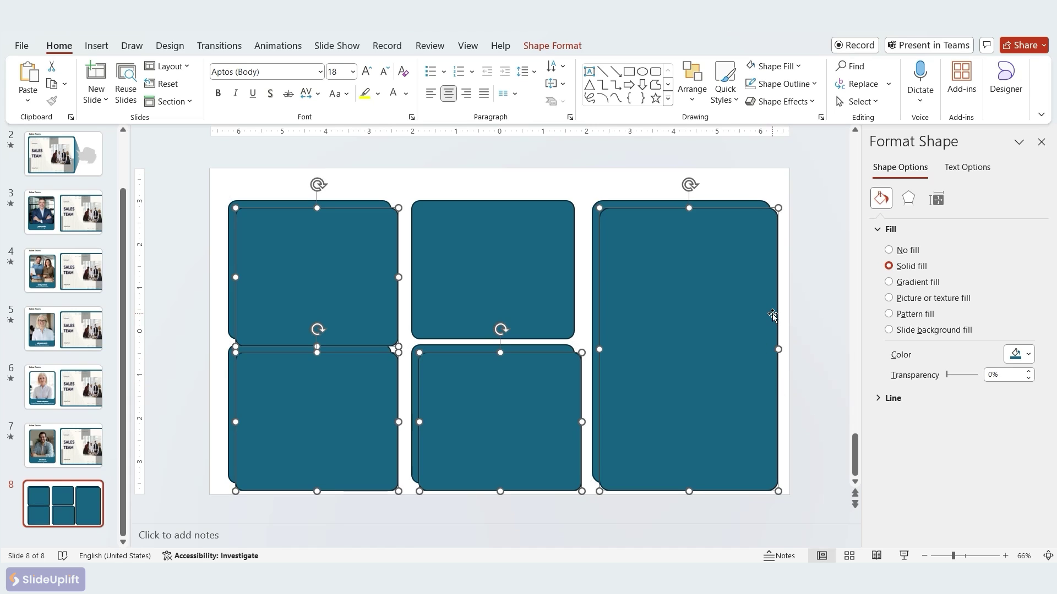
left_click(586, 325)
left_click(317, 277)
left_click(526, 262)
key("ctrl+d")
left_click(500, 412, "shift")
left_click(317, 413, "shift")
left_click(317, 278, "shift")
left_click(771, 352, "shift")
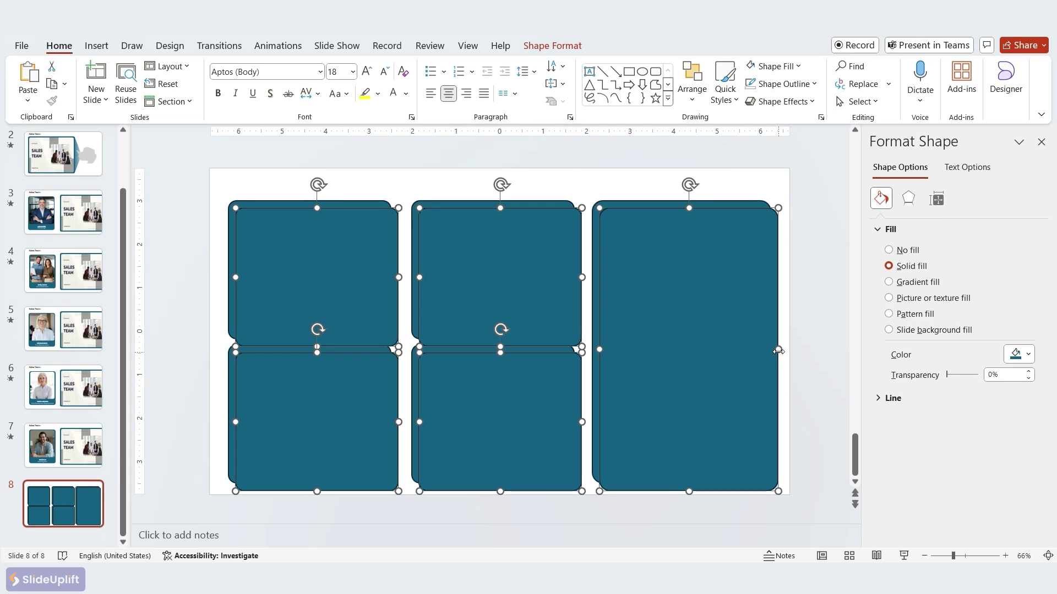
left_click_drag(779, 350, 762, 354)
left_click_drag(681, 491, 688, 431)
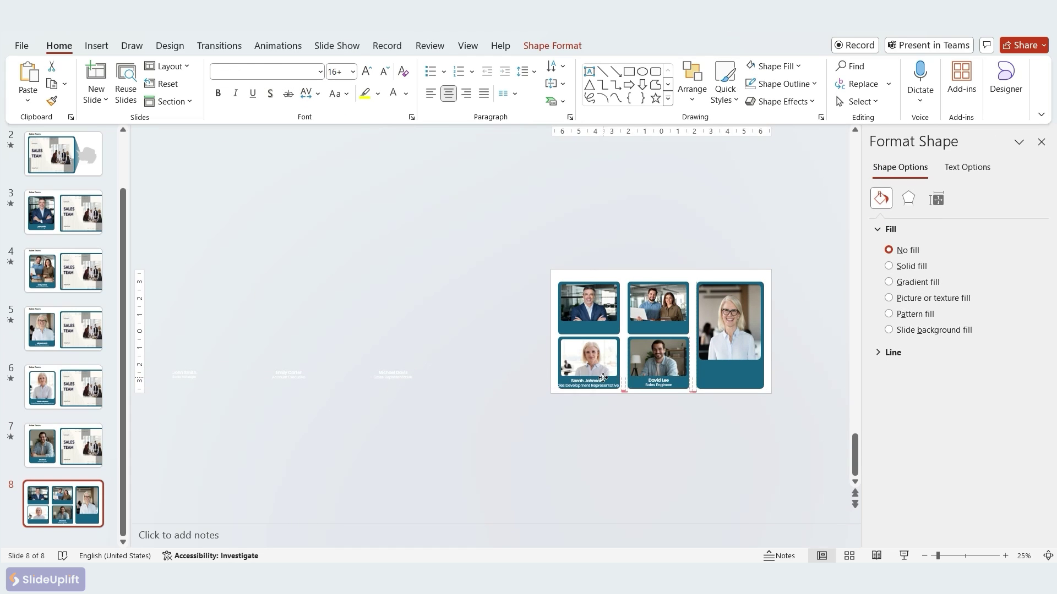
Step: Move the captions onto their matching cards and reduce the lower-left card's job title to fit its width
left_click_drag(603, 377, 603, 377)
left_click_drag(414, 367, 752, 368)
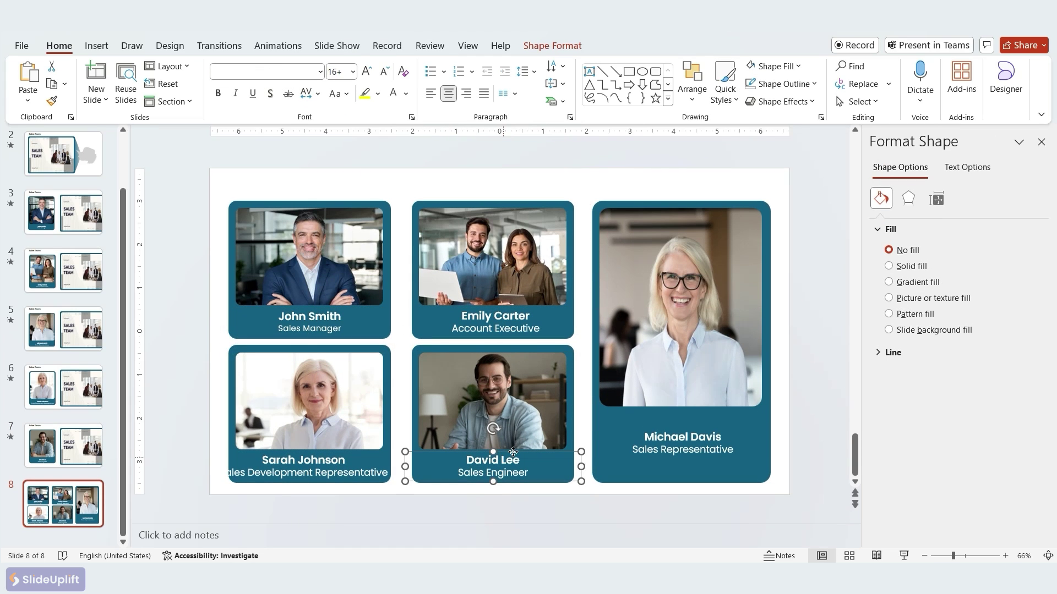
left_click(358, 478)
right_click(357, 477)
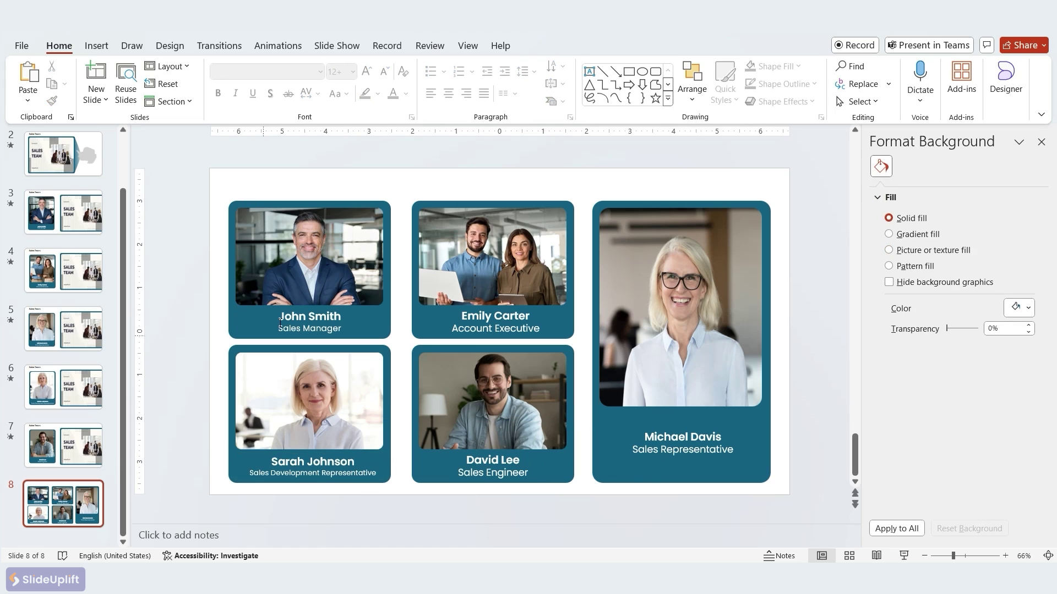
Step: Add a "Sales Team" heading text box above the cards, aligned with the first column's left edge
left_click(589, 71)
left_click_drag(222, 177, 400, 205)
key("ctrl+v")
left_click_drag(337, 179, 328, 179)
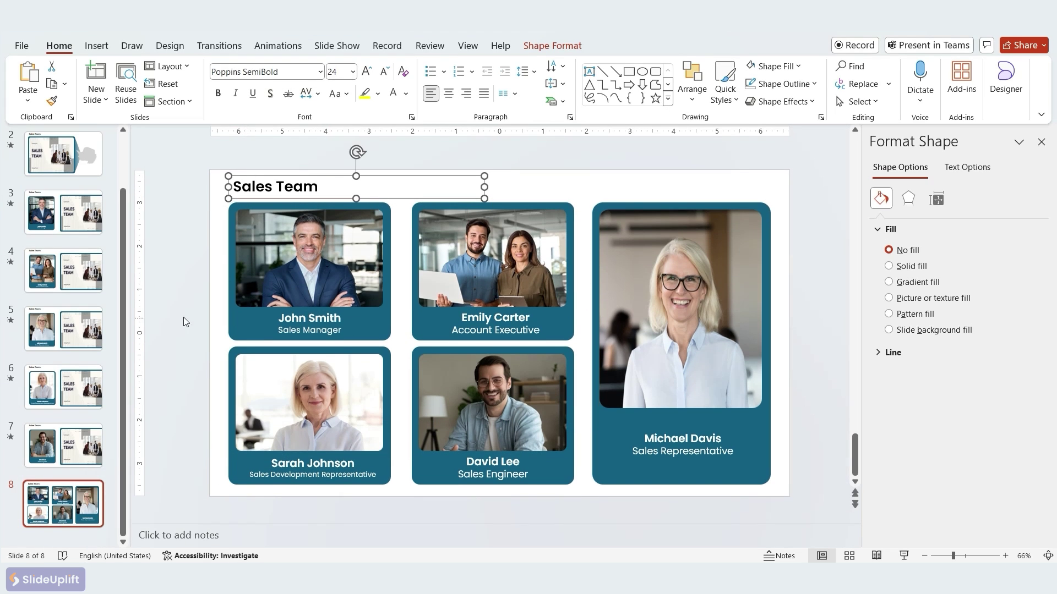
left_click(142, 303)
Step: Copy the SALES TEAM graphic from slide 7 to slide 8, shrink it and place it in the slide's upper-right corner
left_click(63, 445)
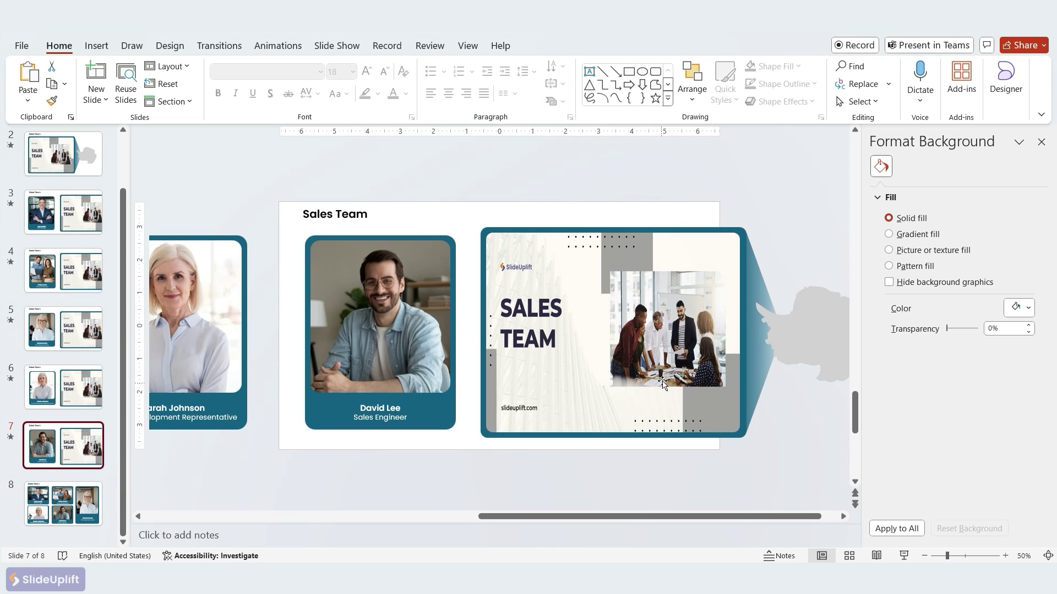
left_click(667, 385)
left_click(62, 504)
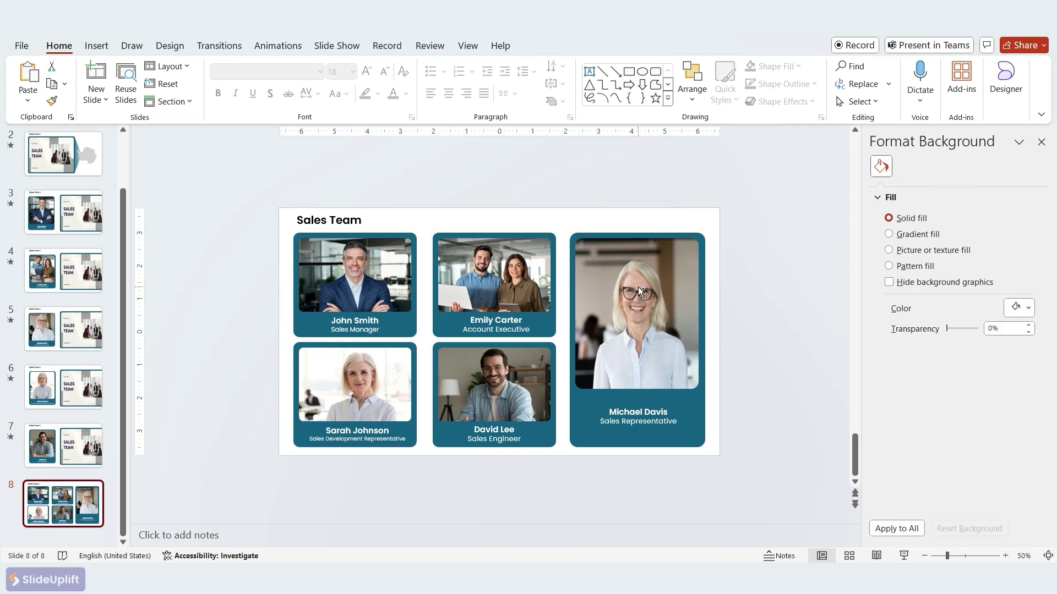
key("ctrl+v")
left_click_drag(842, 446, 527, 259)
scroll(526, 259, "up", 3)
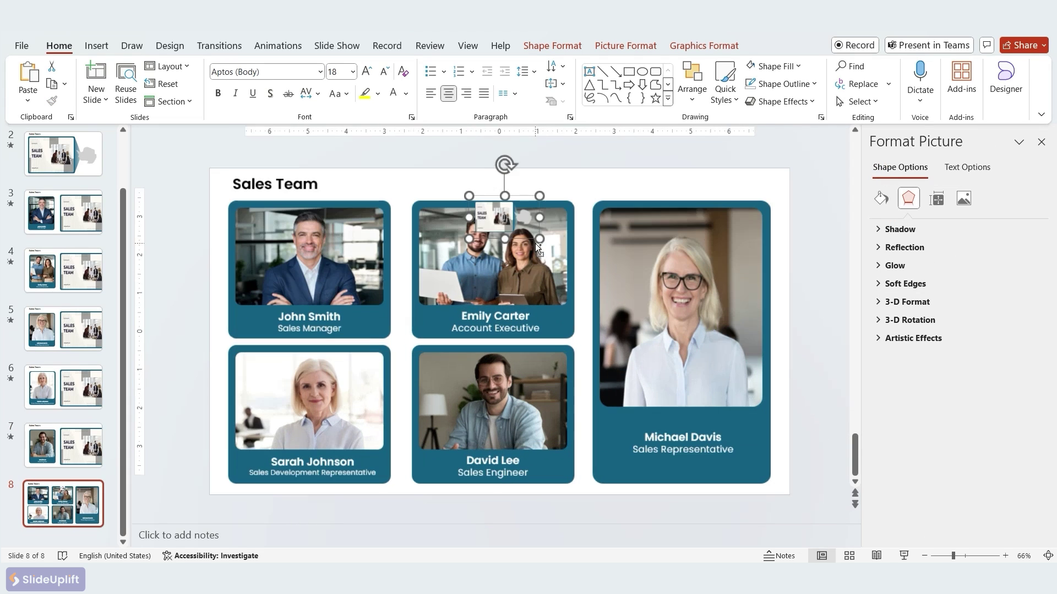
left_click_drag(497, 204, 776, 181)
scroll(744, 192, "up", 6)
scroll(776, 182, "down", 6)
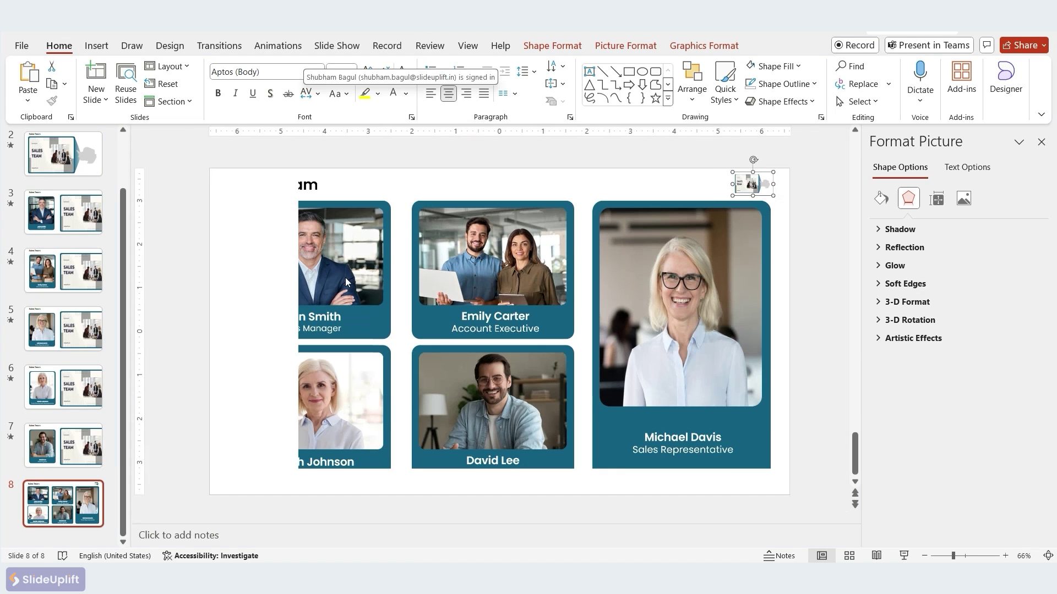
Step: Apply the Morph transition to slide 8
left_click(218, 44)
left_click(142, 85)
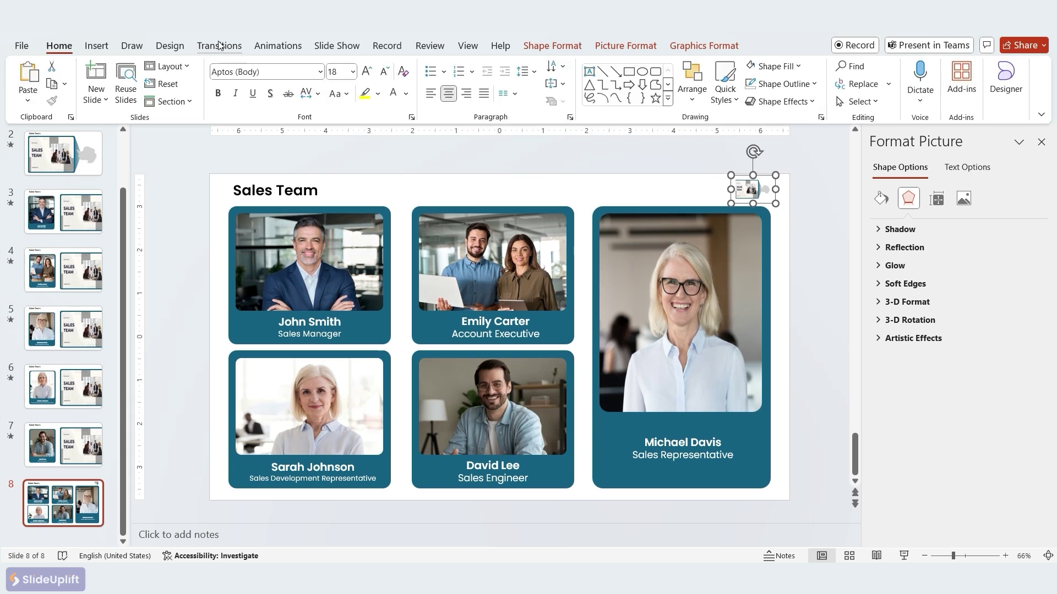
left_click(219, 46)
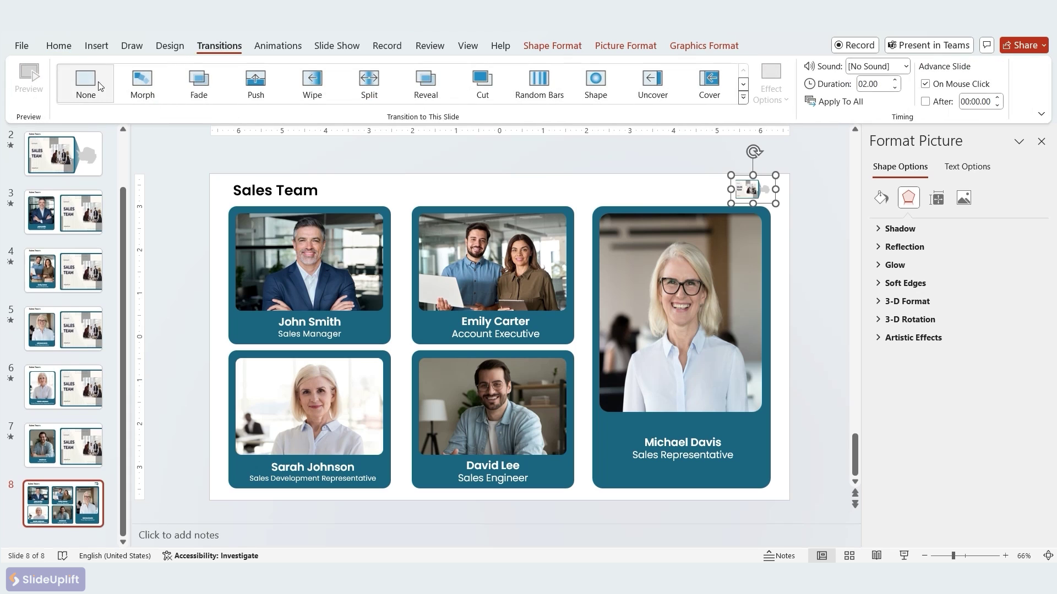
left_click(142, 86)
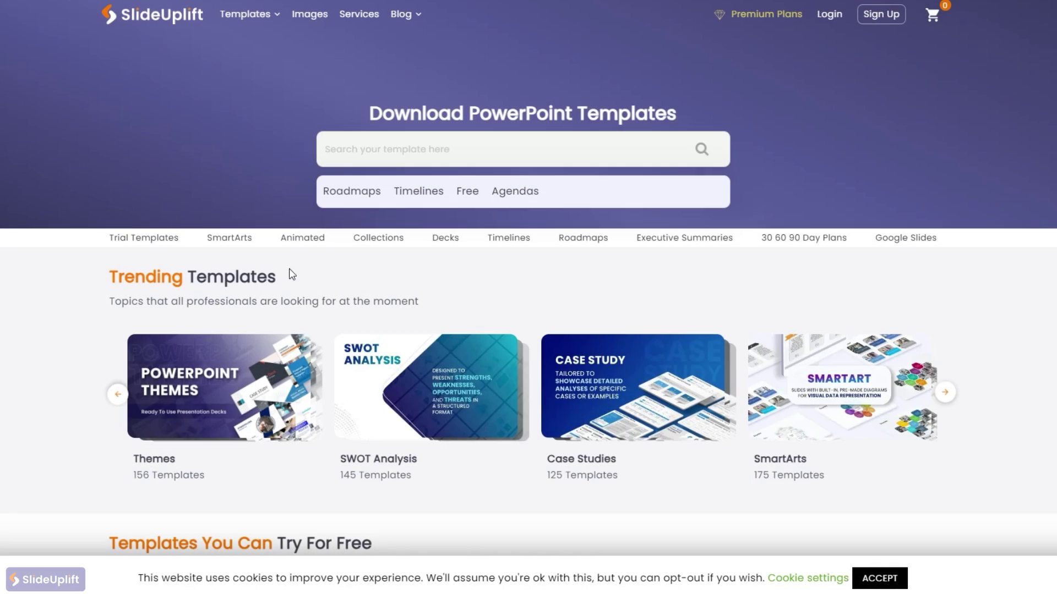
Step: Switch to the SlideUplift website, search for "Animated Team Introduction PowerPoint Slide" and open that template's page
left_click(561, 162)
left_click(707, 150)
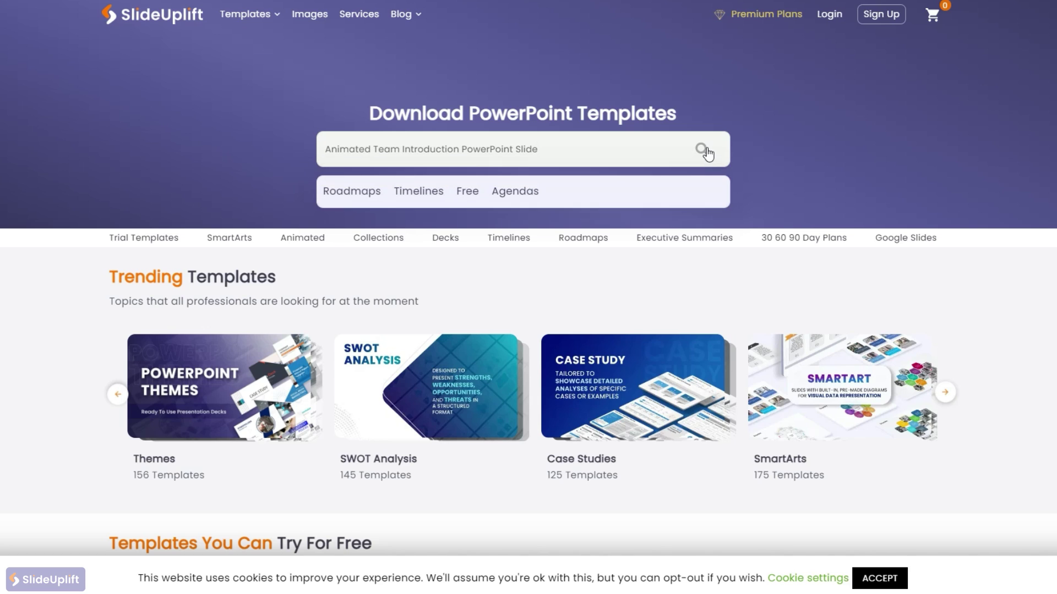
left_click(333, 344)
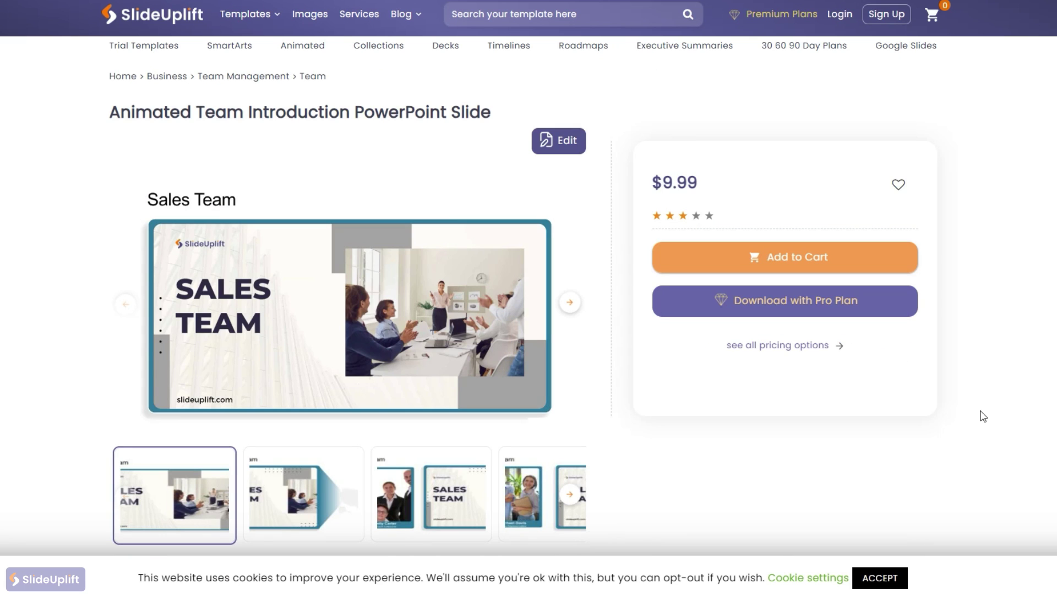